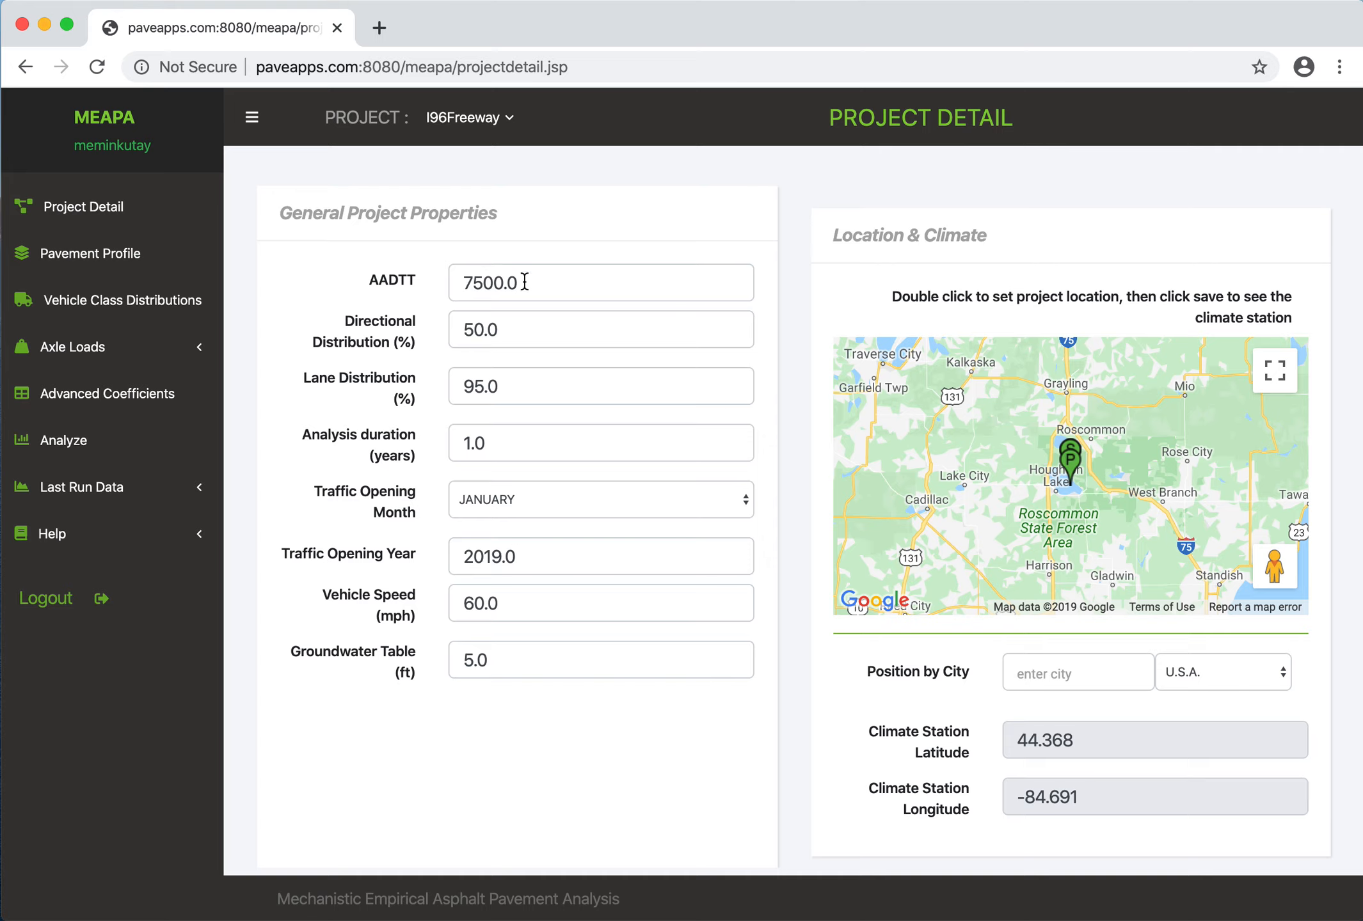
- Set the analysis duration to 20 years in the general project properties and save the project
{"action": "mouse_move", "coordinate": [524, 282]}
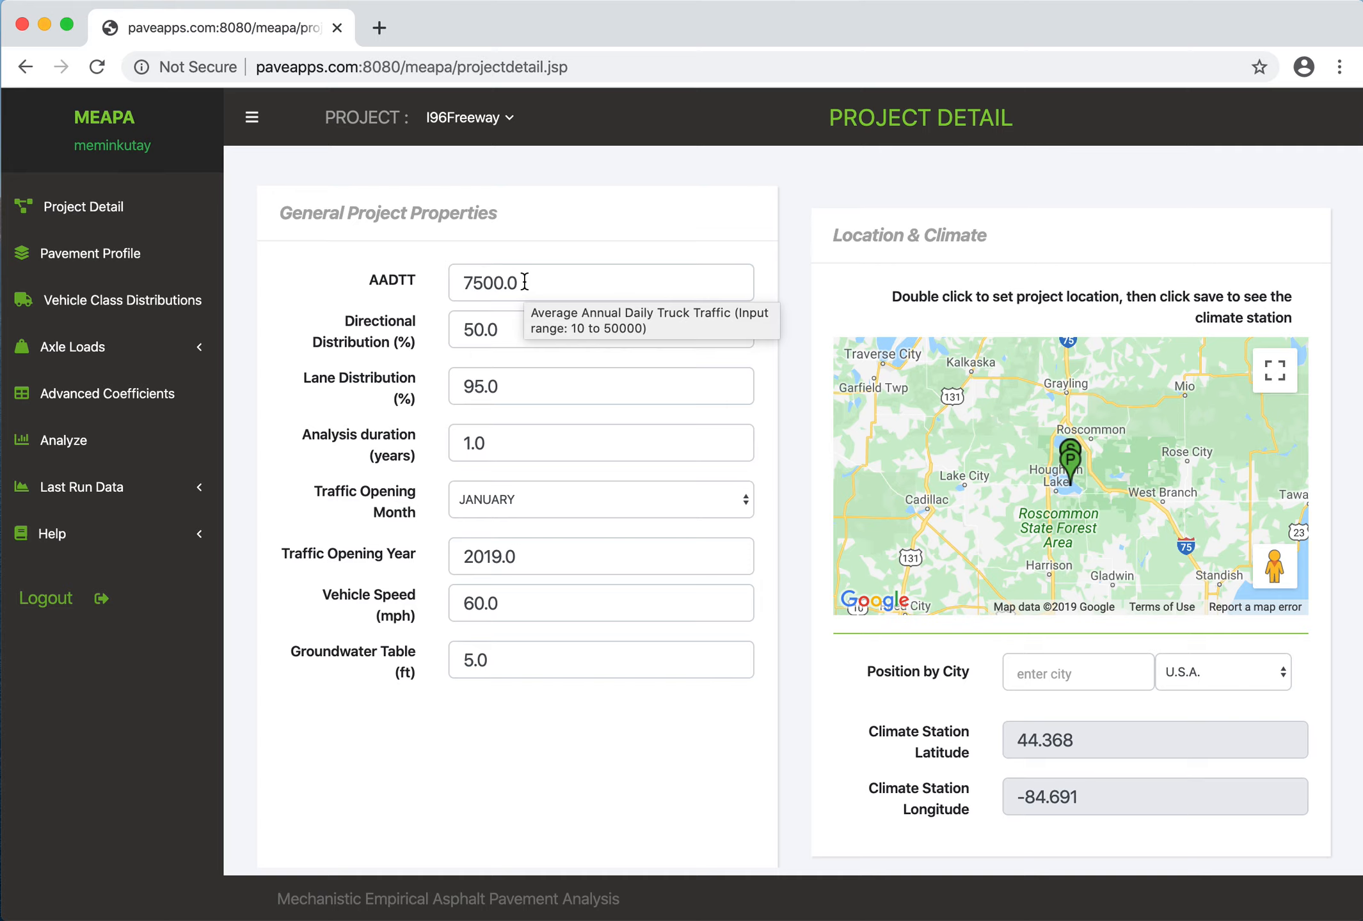
{"action": "mouse_move", "coordinate": [517, 328]}
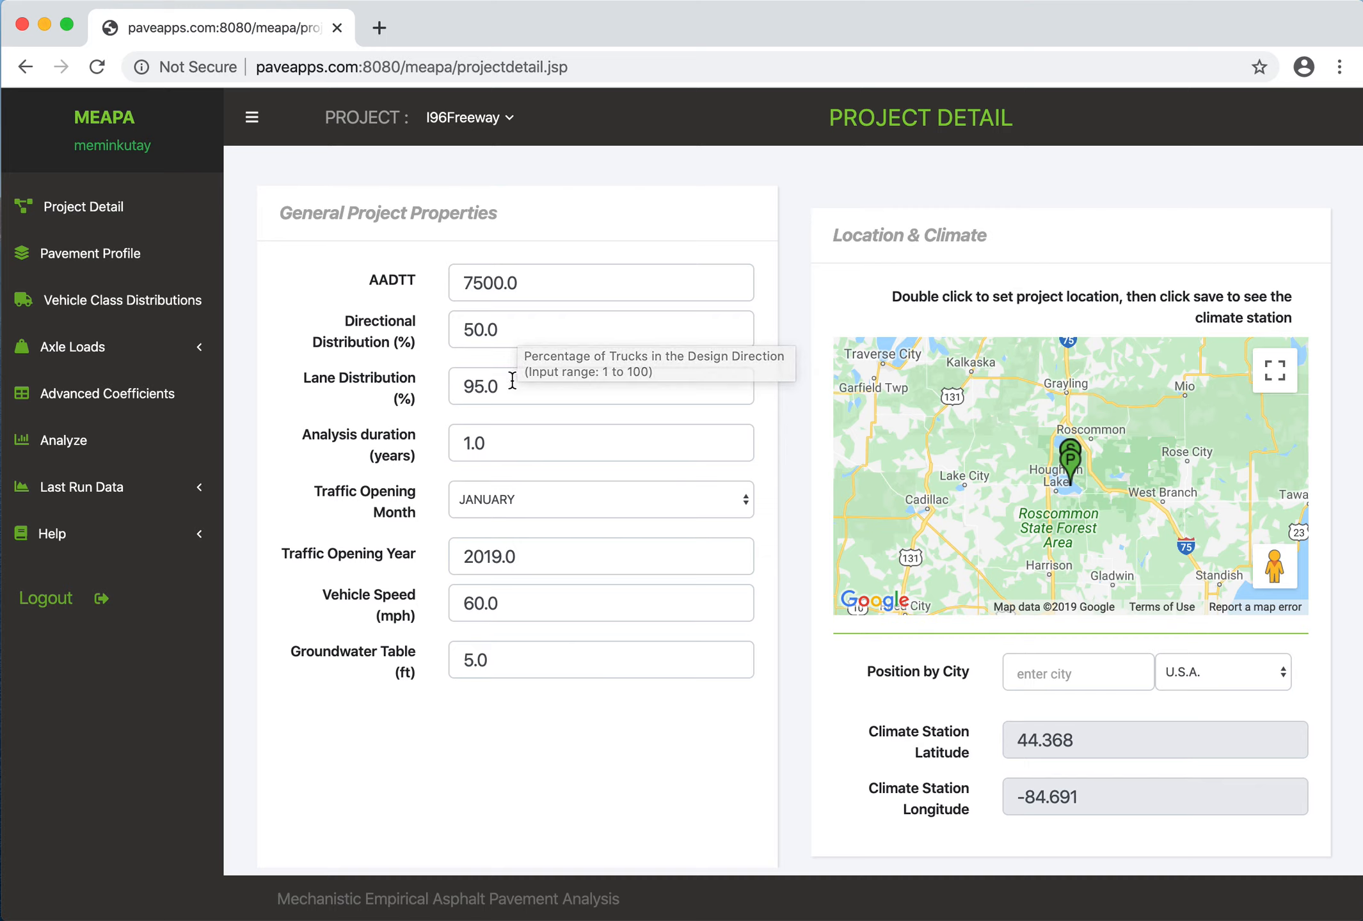
{"action": "mouse_move", "coordinate": [509, 386]}
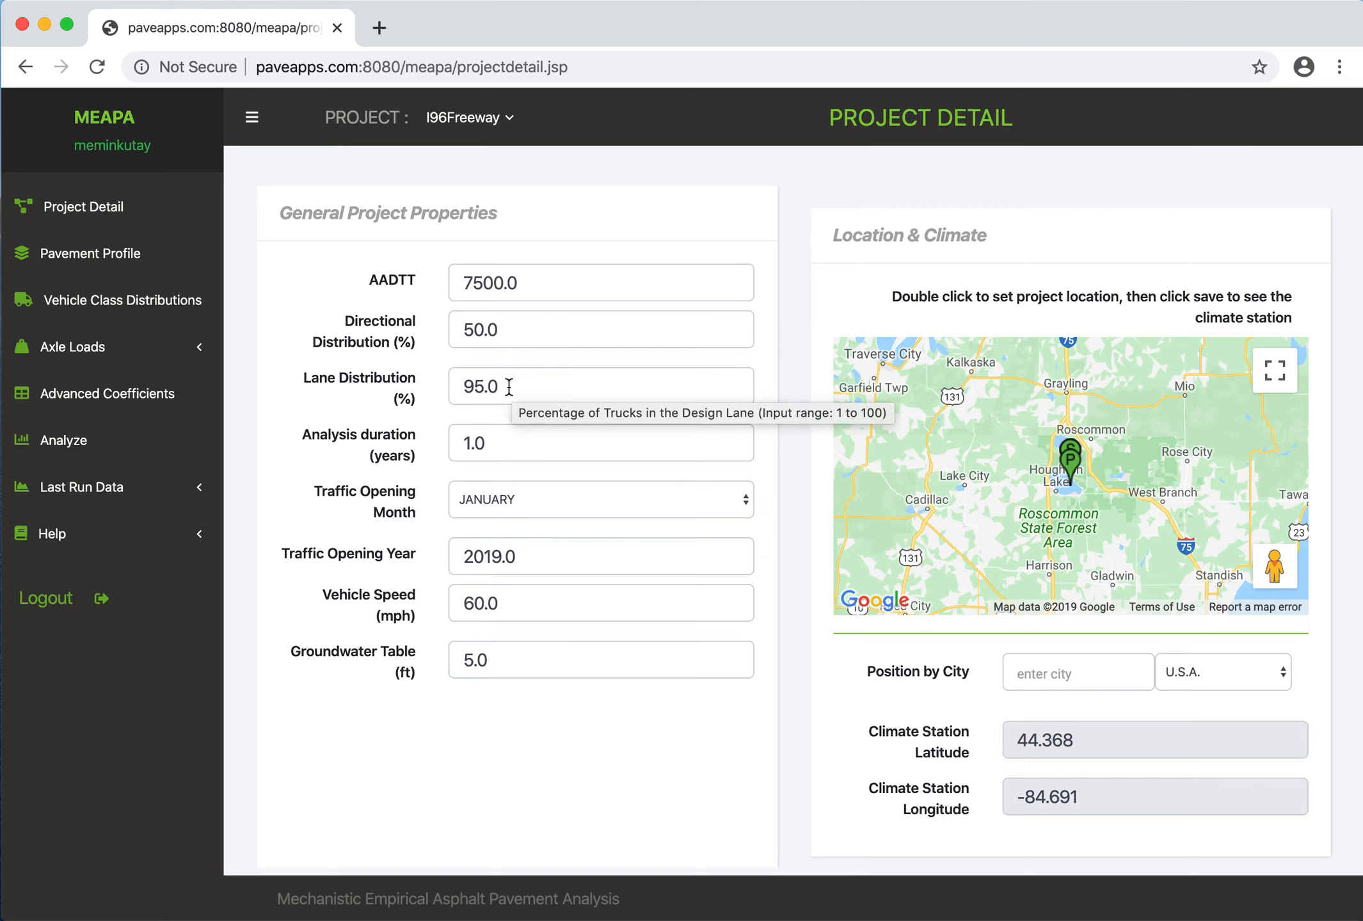
{"action": "double_click", "coordinate": [500, 443]}
{"action": "type", "text": "20"}
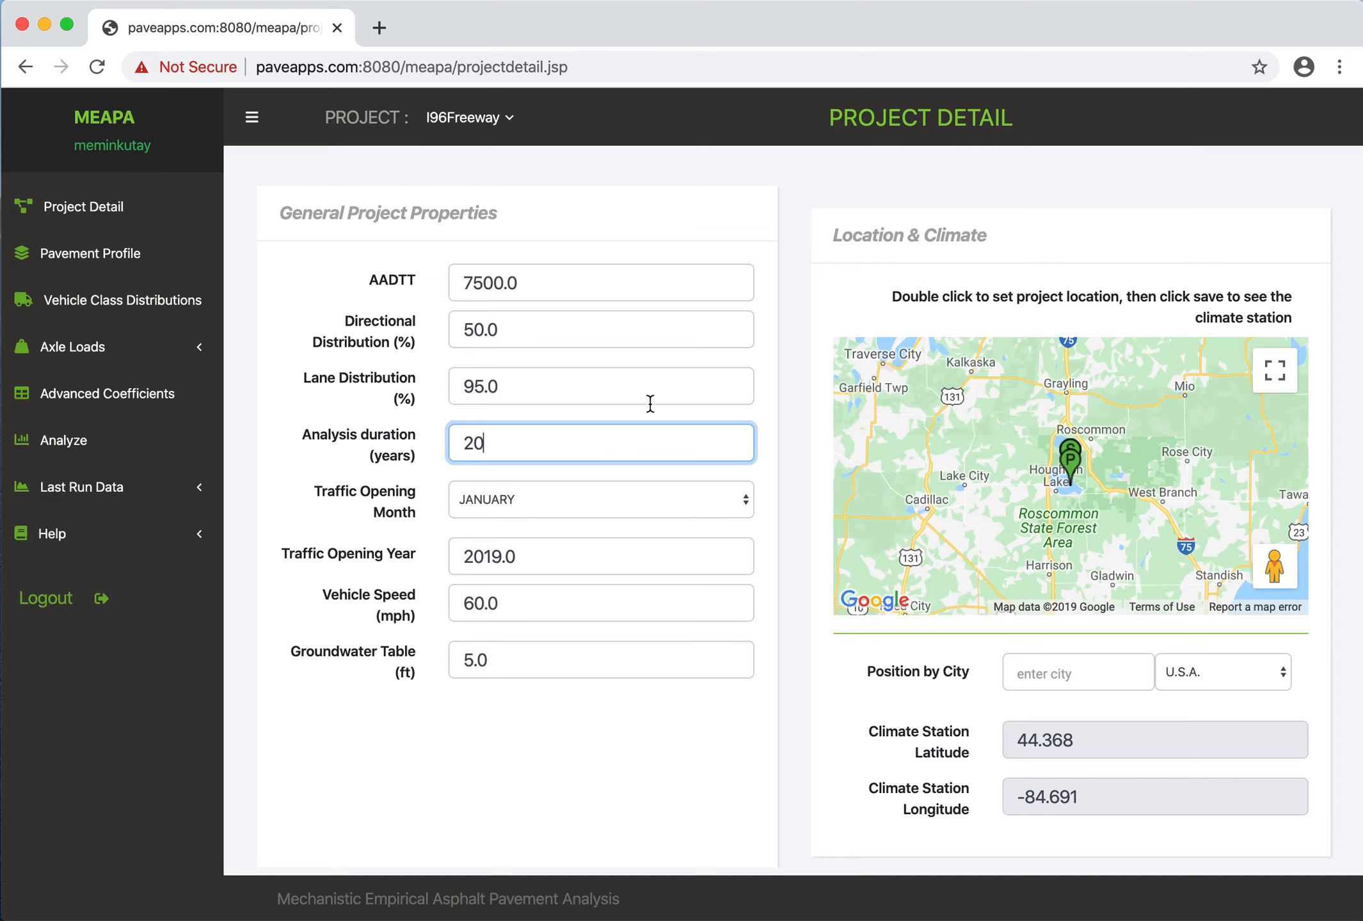
{"action": "left_click", "coordinate": [569, 389]}
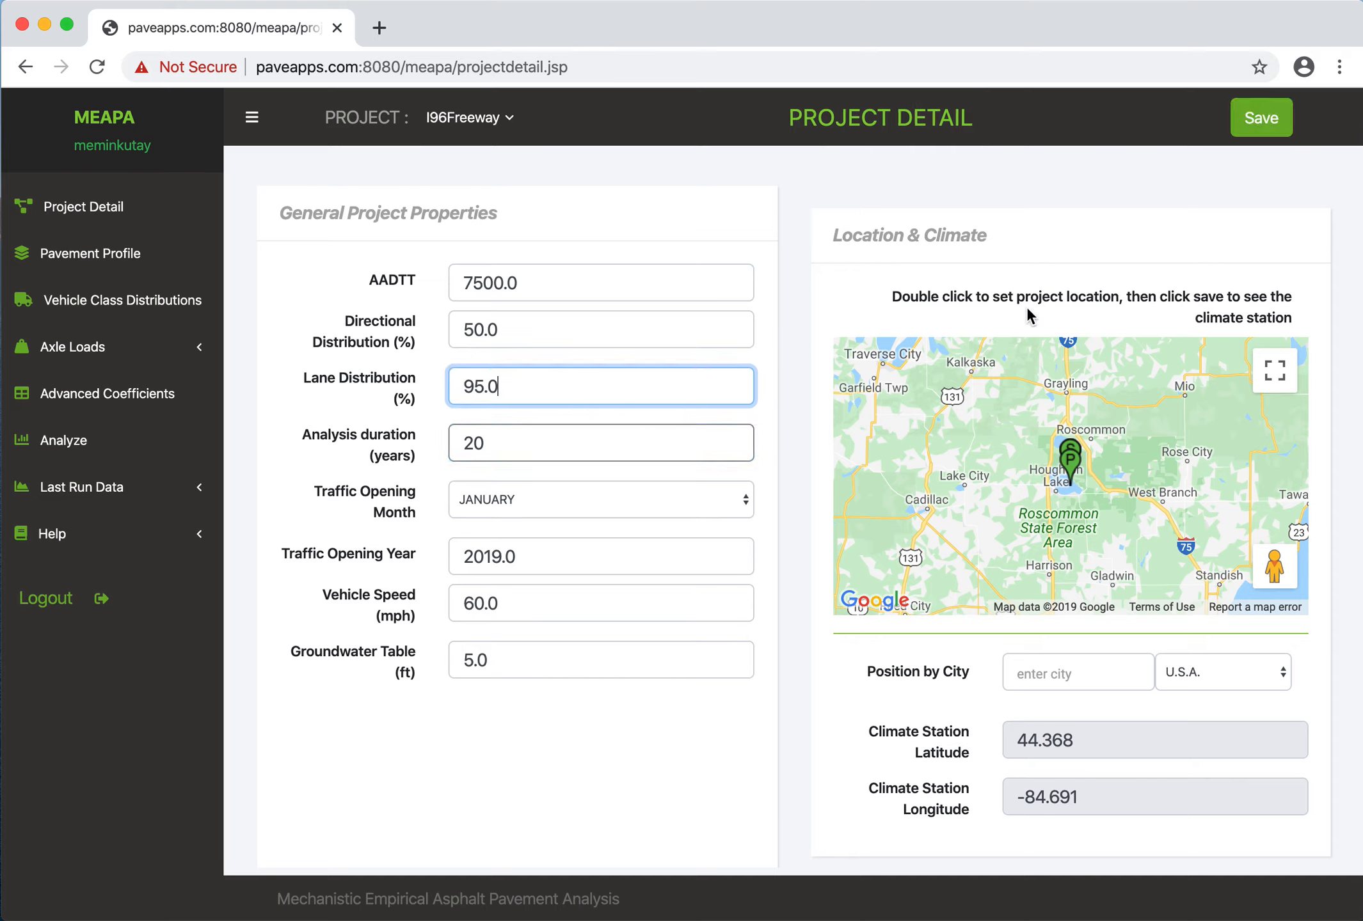
{"action": "left_click", "coordinate": [1259, 119]}
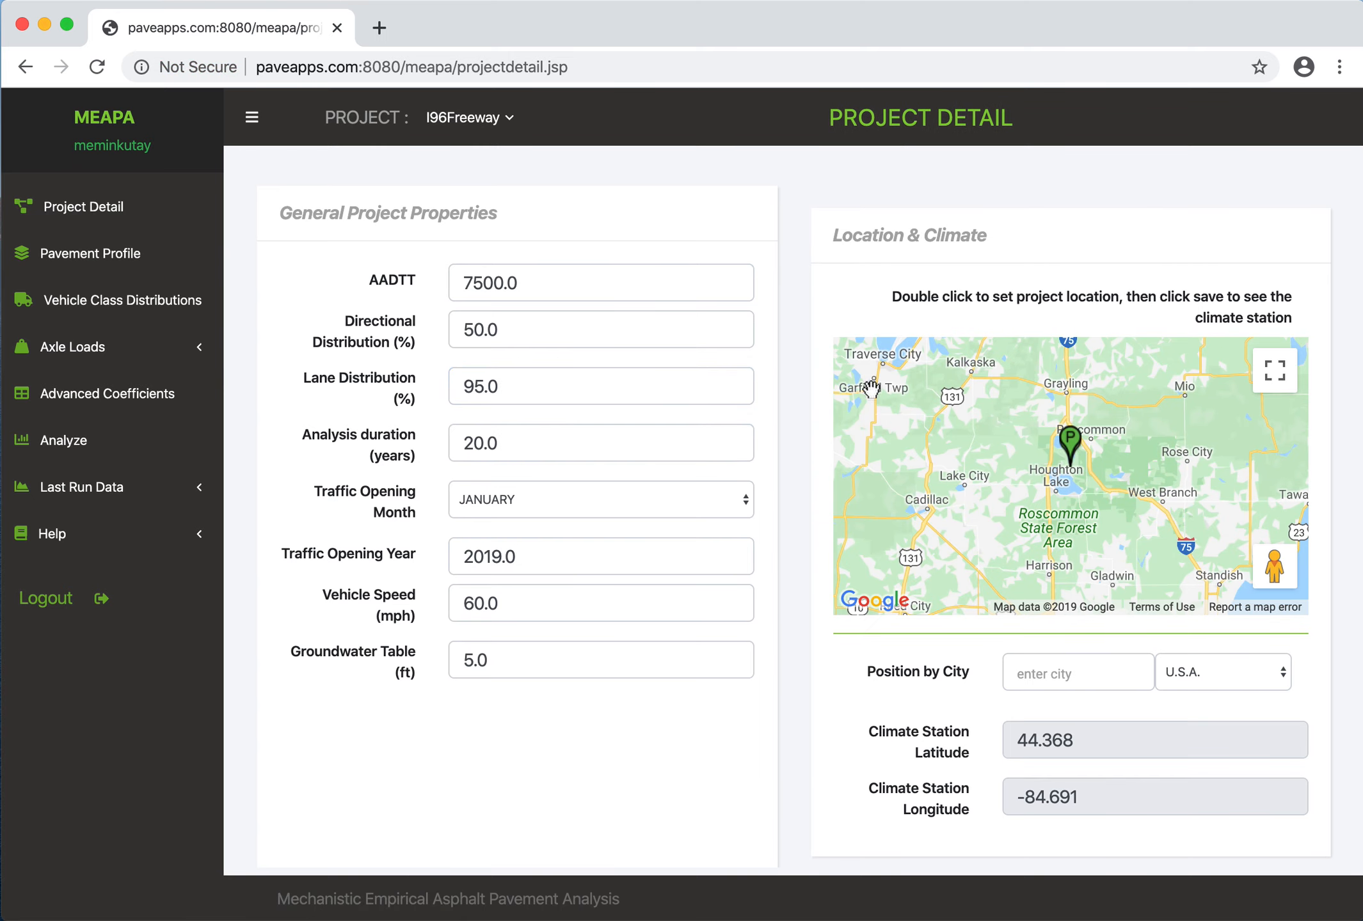
- Change the traffic opening month to September and save the project details
{"action": "left_click", "coordinate": [525, 508]}
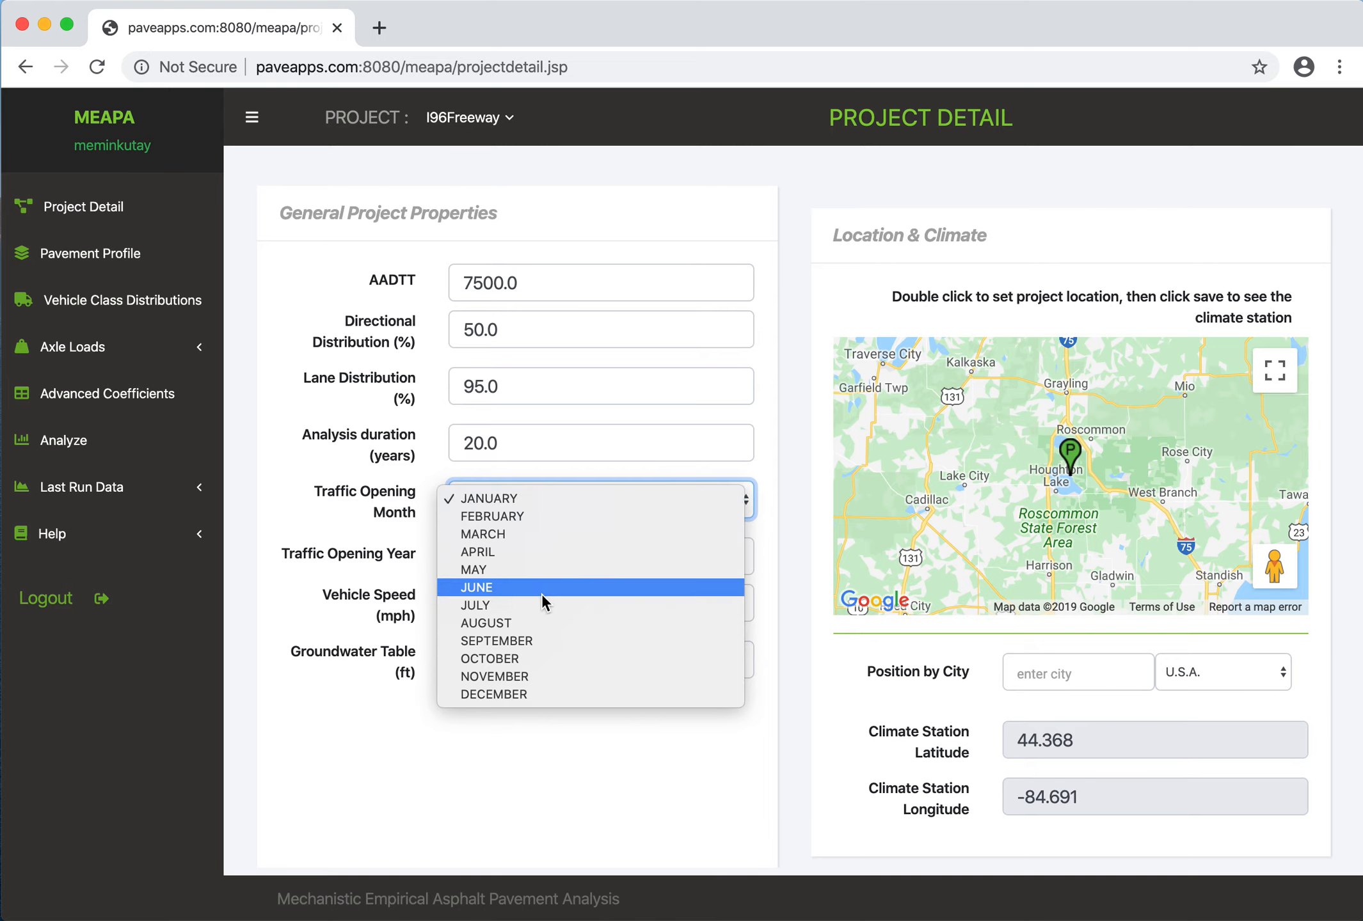
{"action": "left_click", "coordinate": [543, 639]}
{"action": "left_click", "coordinate": [1250, 133]}
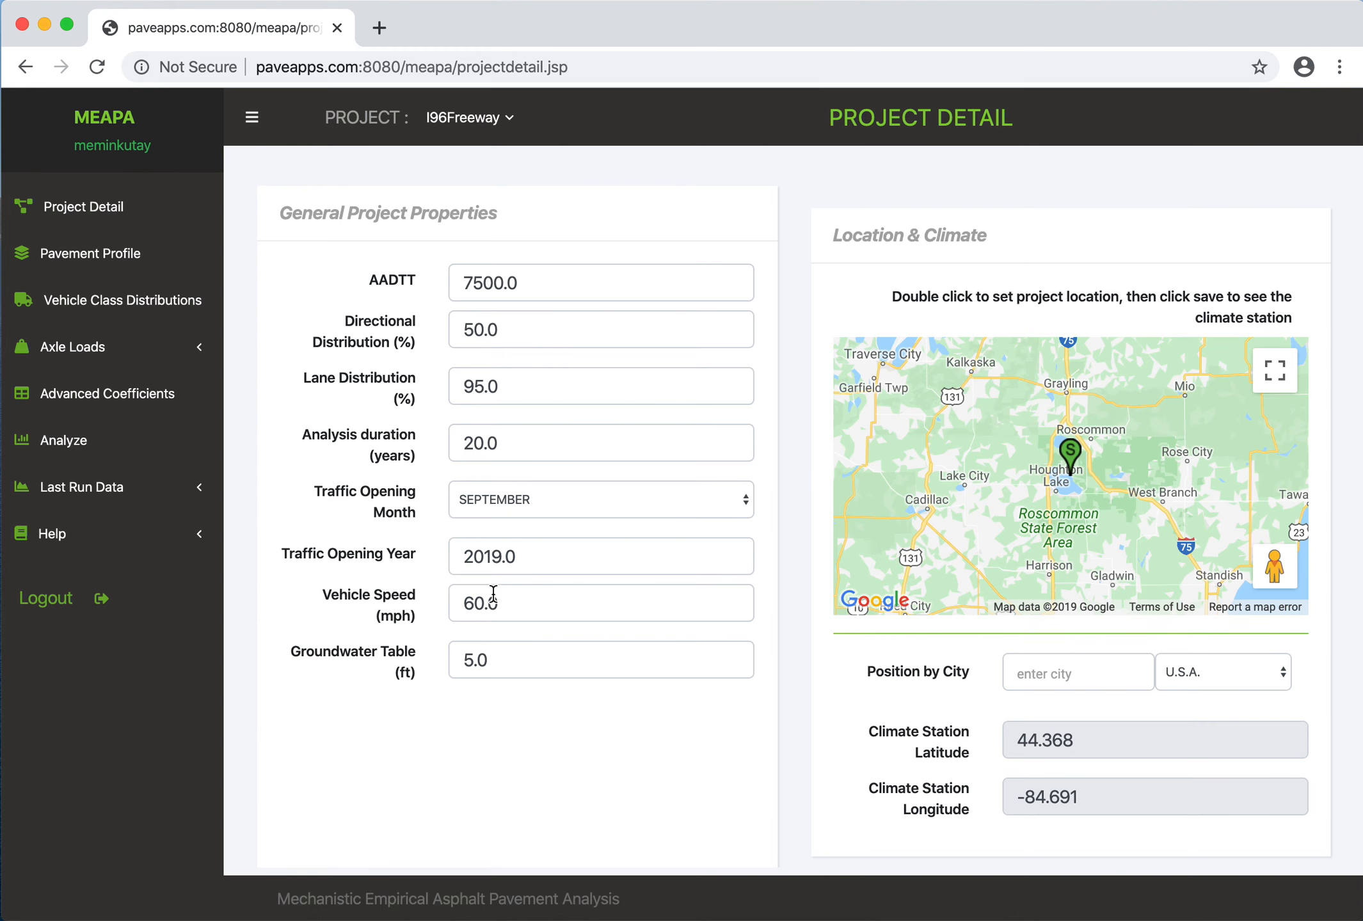
{"action": "left_click_drag", "start_coordinate": [530, 609], "coordinate": [416, 640]}
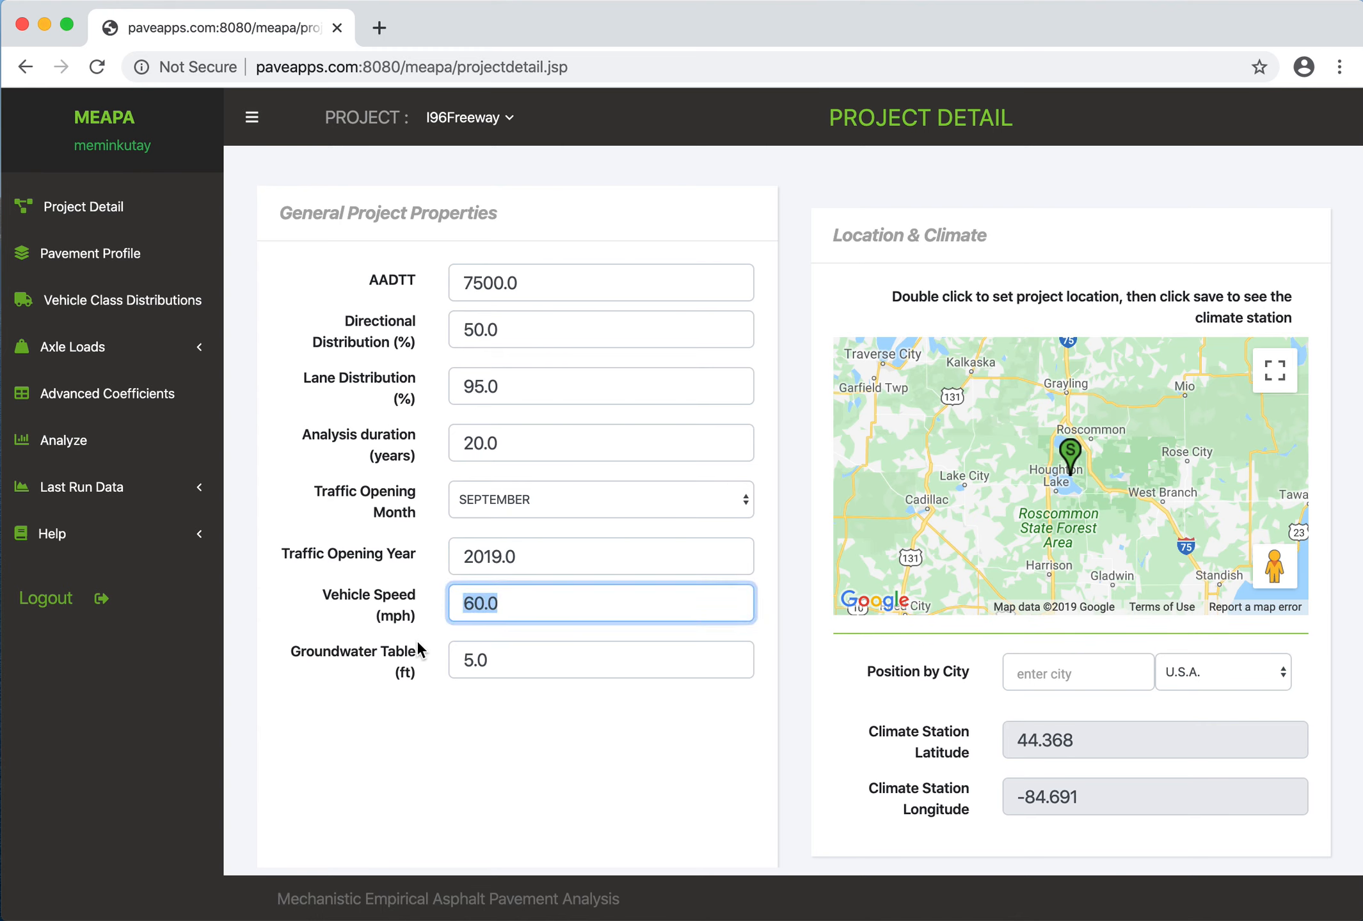
{"action": "left_click_drag", "start_coordinate": [568, 658], "coordinate": [448, 673]}
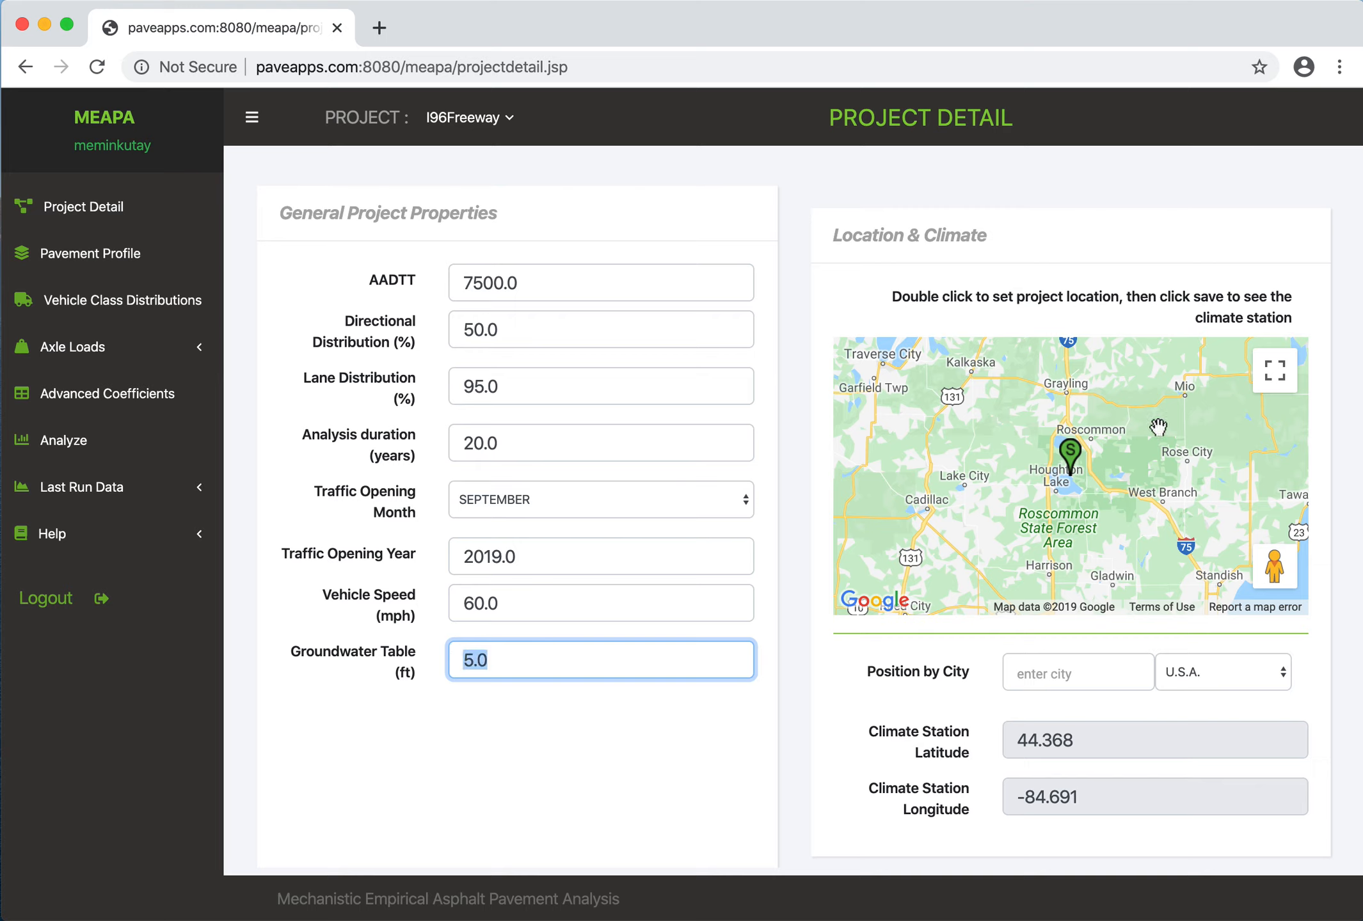
- Locate the Lansing, Michigan area around the I-496 and US-127 interchange on the project location map
{"action": "scroll", "coordinate": [1117, 543], "scroll_direction": "down", "scroll_amount": 3}
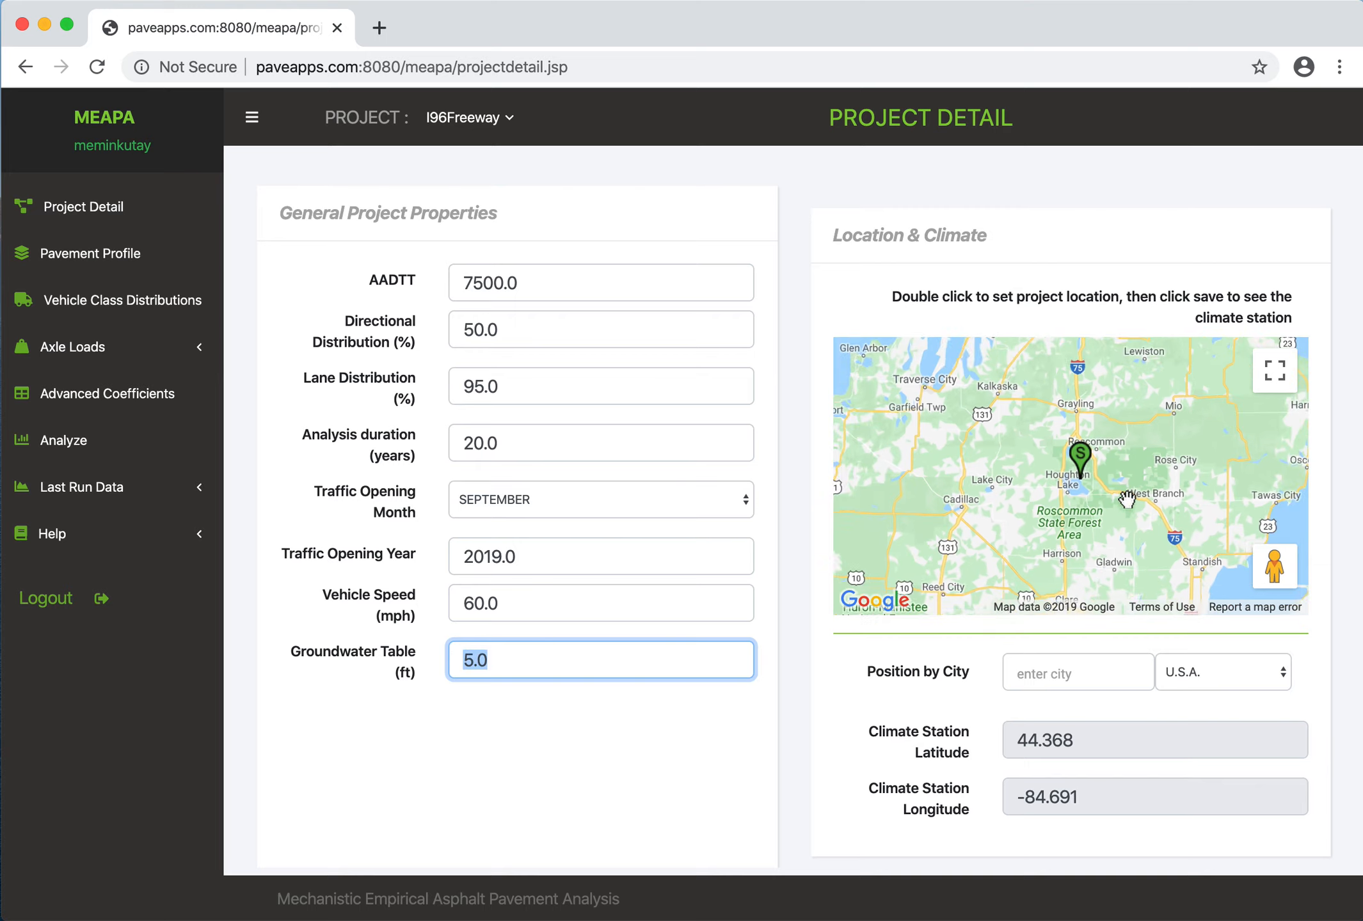
{"action": "scroll", "coordinate": [1128, 532], "scroll_direction": "up", "scroll_amount": 2}
{"action": "scroll", "coordinate": [1126, 532], "scroll_direction": "down", "scroll_amount": 4}
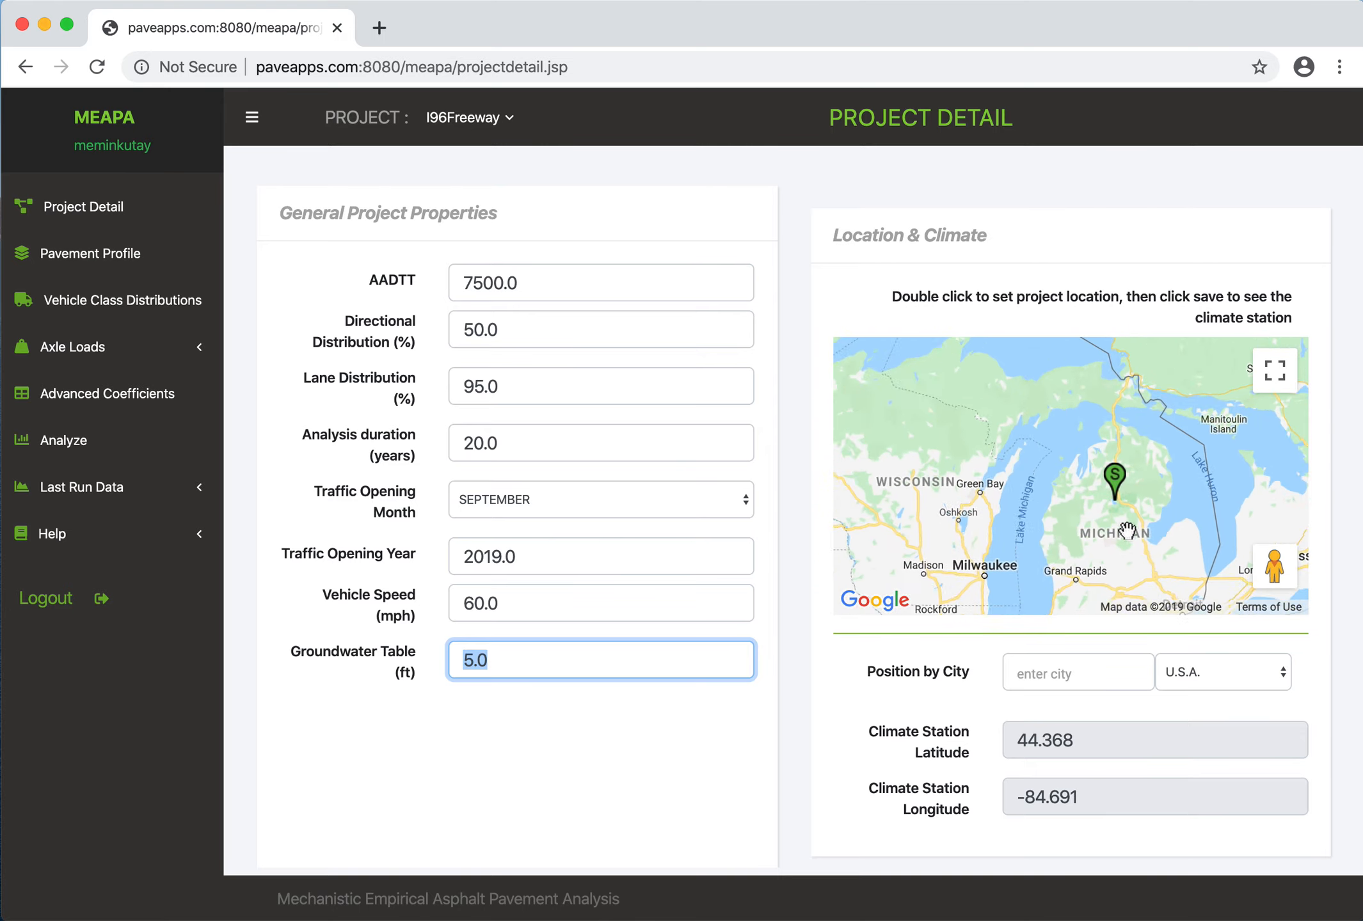
{"action": "left_click_drag", "start_coordinate": [1121, 545], "coordinate": [1053, 497]}
{"action": "scroll", "coordinate": [1035, 522], "scroll_direction": "down", "scroll_amount": 3}
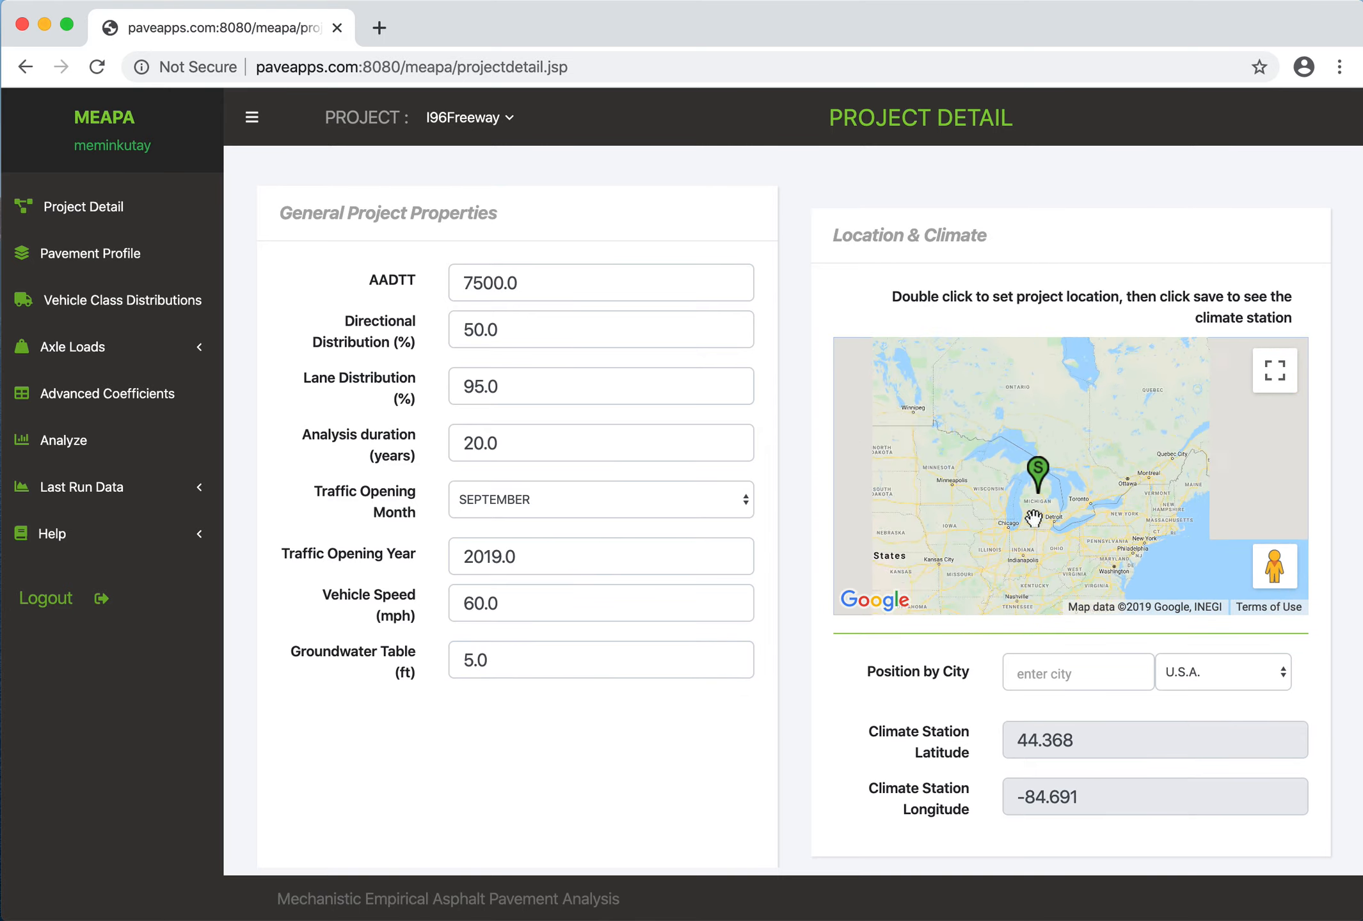
{"action": "scroll", "coordinate": [1040, 524], "scroll_direction": "up", "scroll_amount": 3}
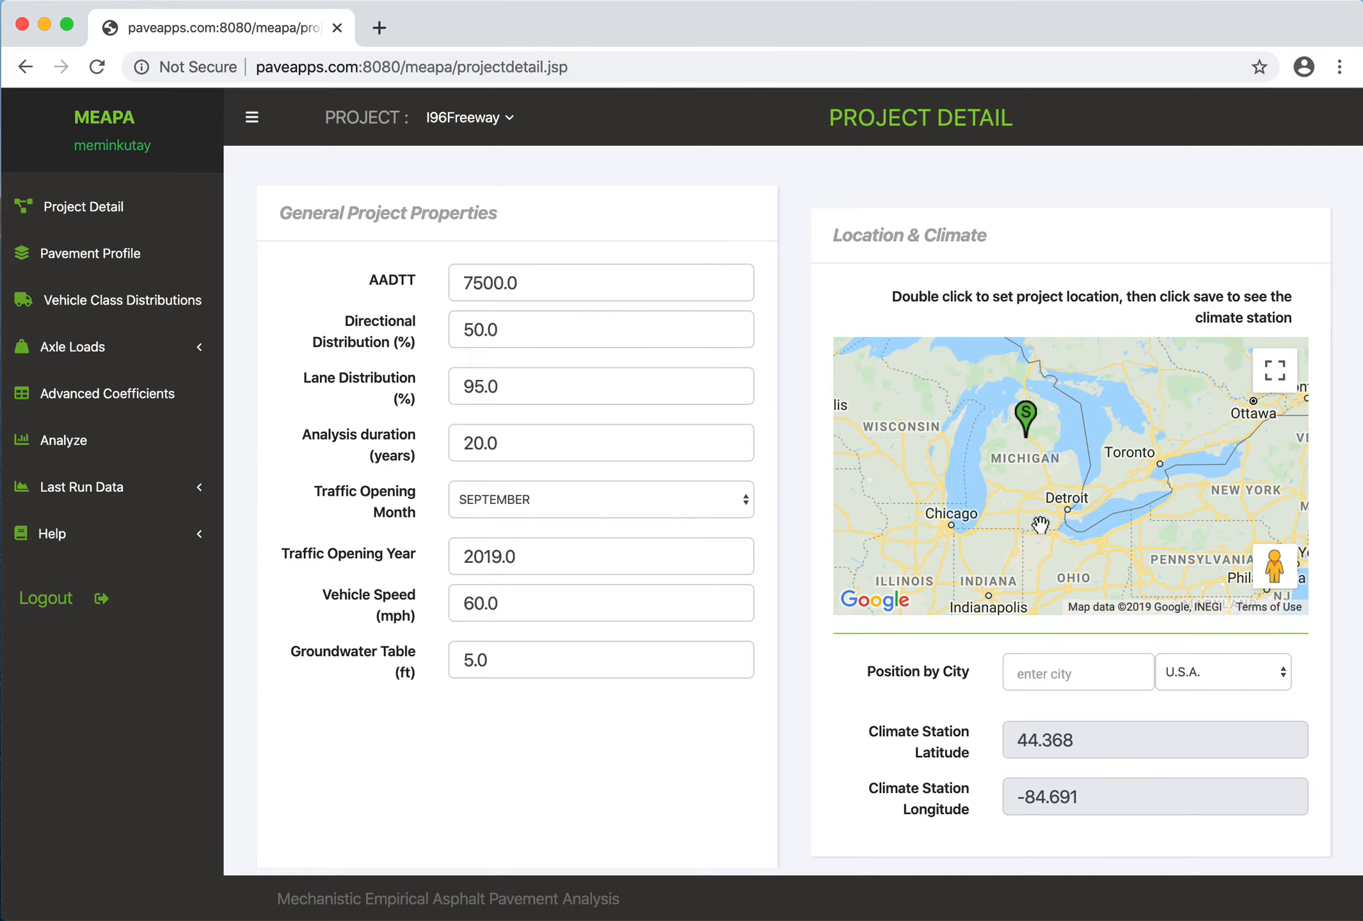
{"action": "scroll", "coordinate": [1006, 512], "scroll_direction": "down", "scroll_amount": 2}
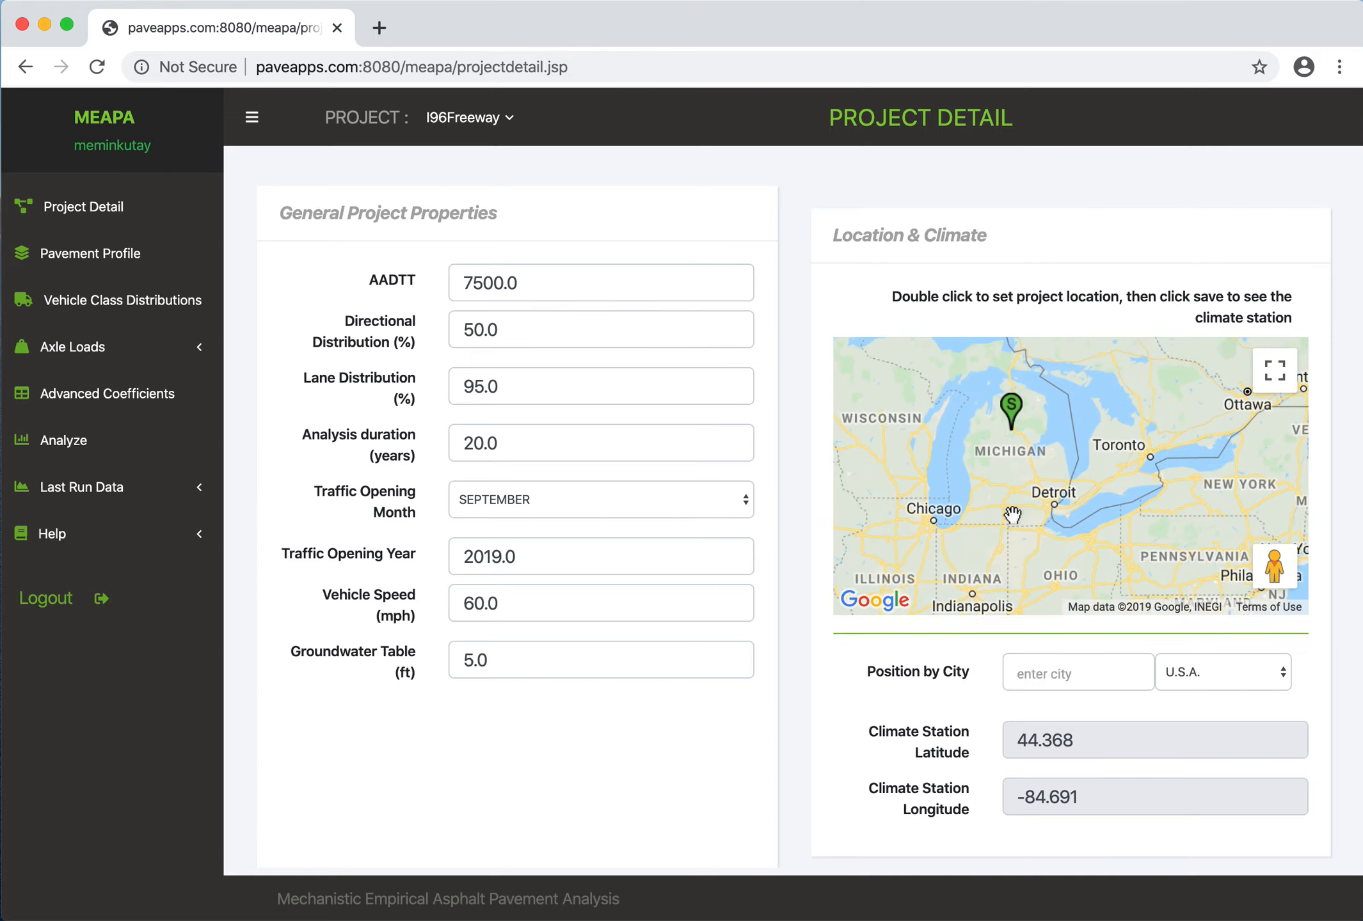
{"action": "scroll", "coordinate": [1006, 498], "scroll_direction": "up", "scroll_amount": 4}
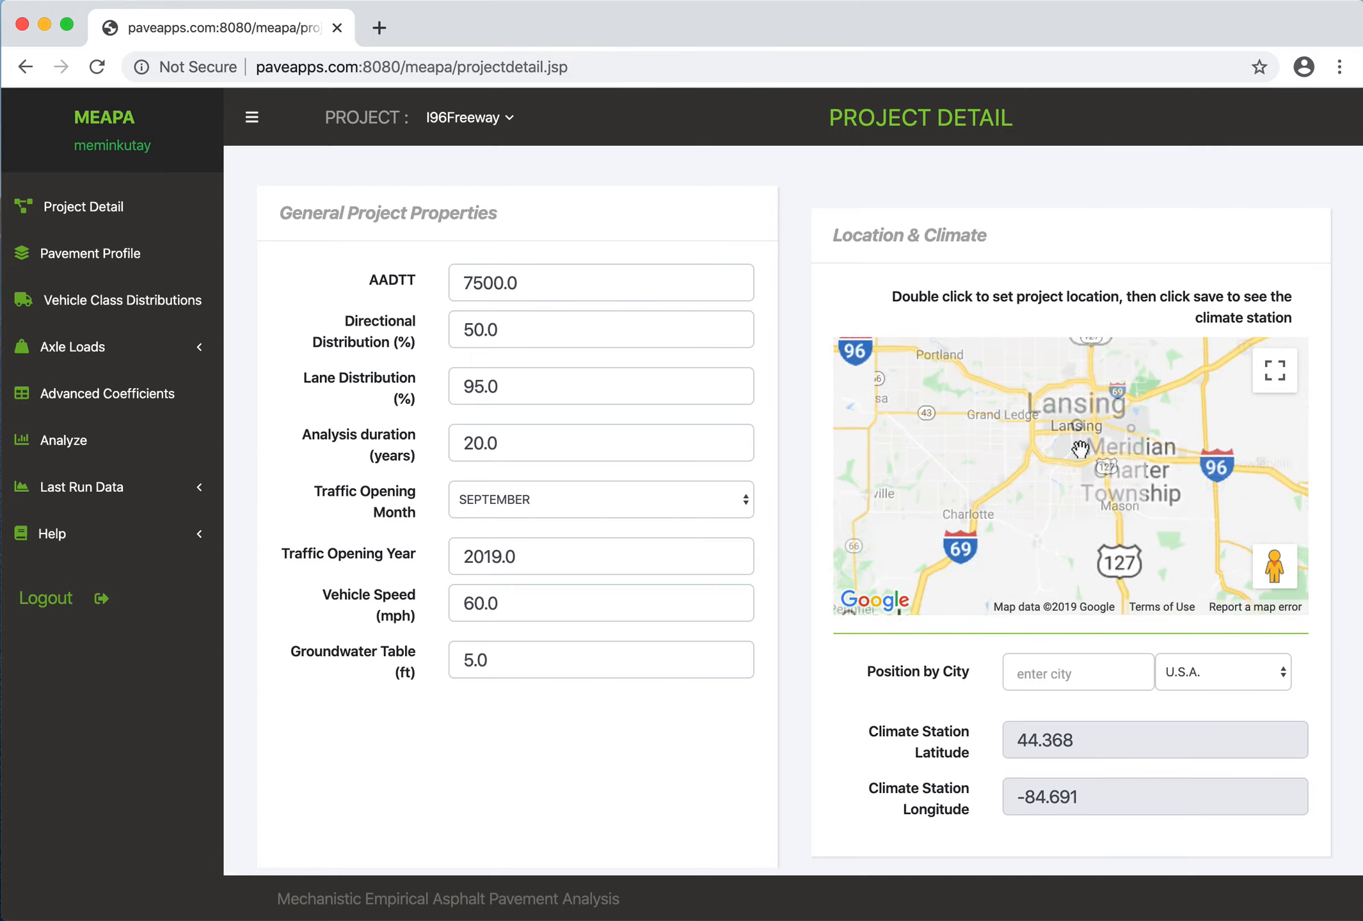
{"action": "left_click_drag", "start_coordinate": [1066, 456], "coordinate": [1034, 489]}
{"action": "scroll", "coordinate": [1037, 487], "scroll_direction": "up", "scroll_amount": 2}
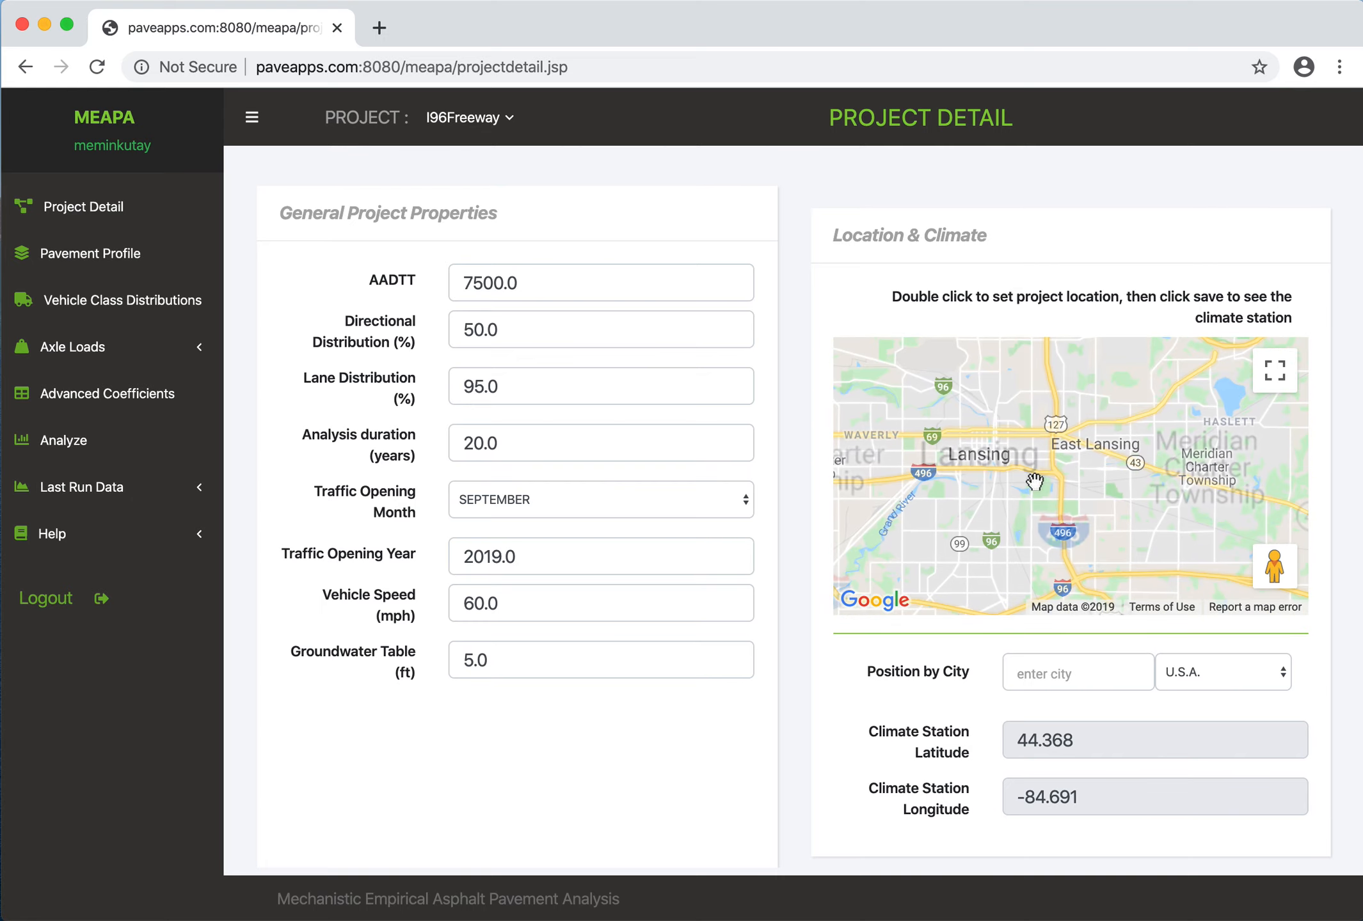
{"action": "scroll", "coordinate": [1062, 489], "scroll_direction": "up", "scroll_amount": 4}
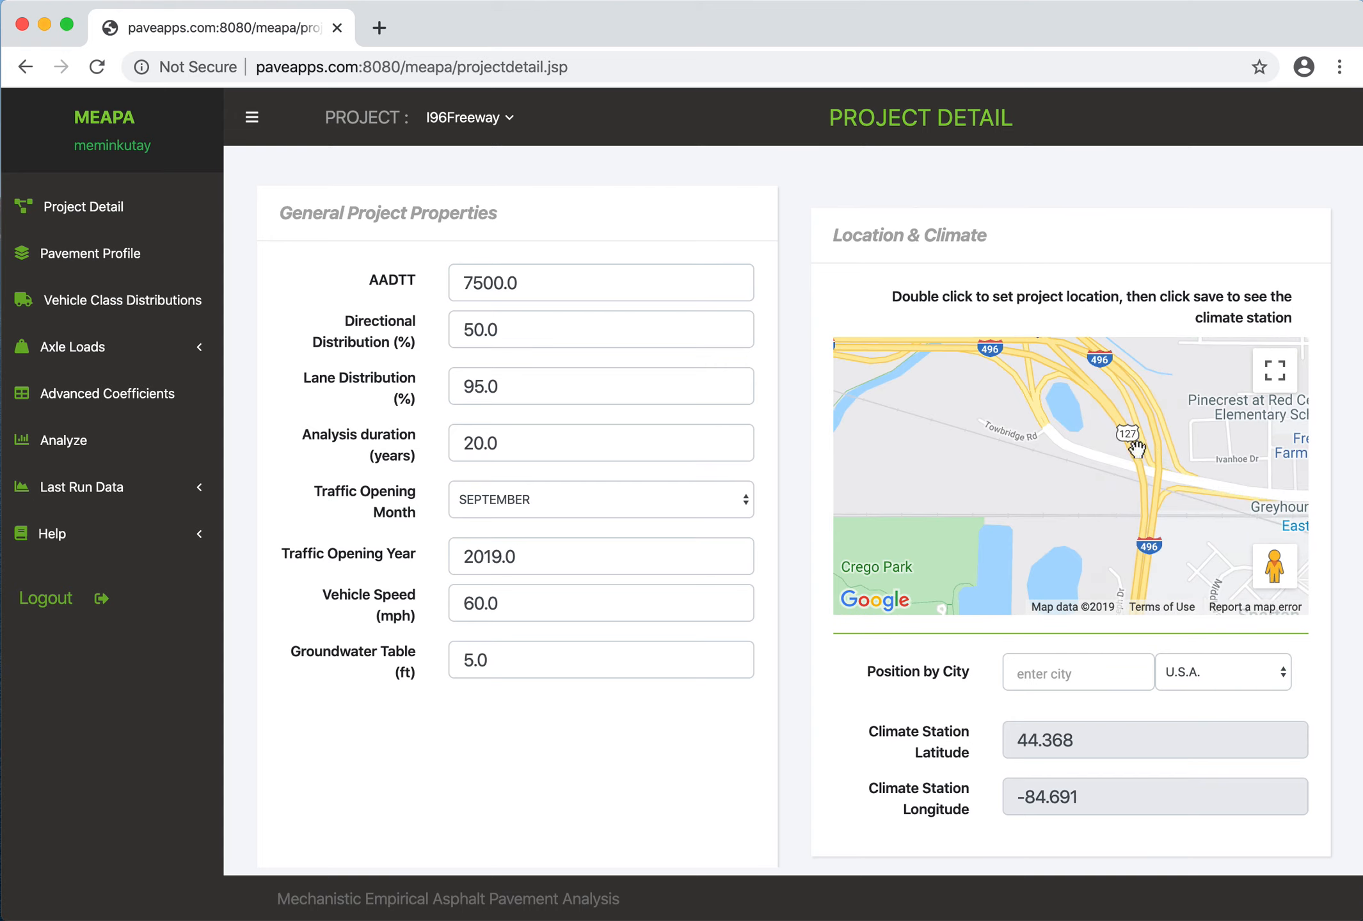
- Look around the street-level imagery near I-496 in Lansing and return to the map
{"action": "left_click_drag", "start_coordinate": [1134, 447], "coordinate": [1219, 483]}
{"action": "left_click_drag", "start_coordinate": [1098, 489], "coordinate": [1174, 493]}
{"action": "left_click_drag", "start_coordinate": [1262, 563], "coordinate": [985, 448]}
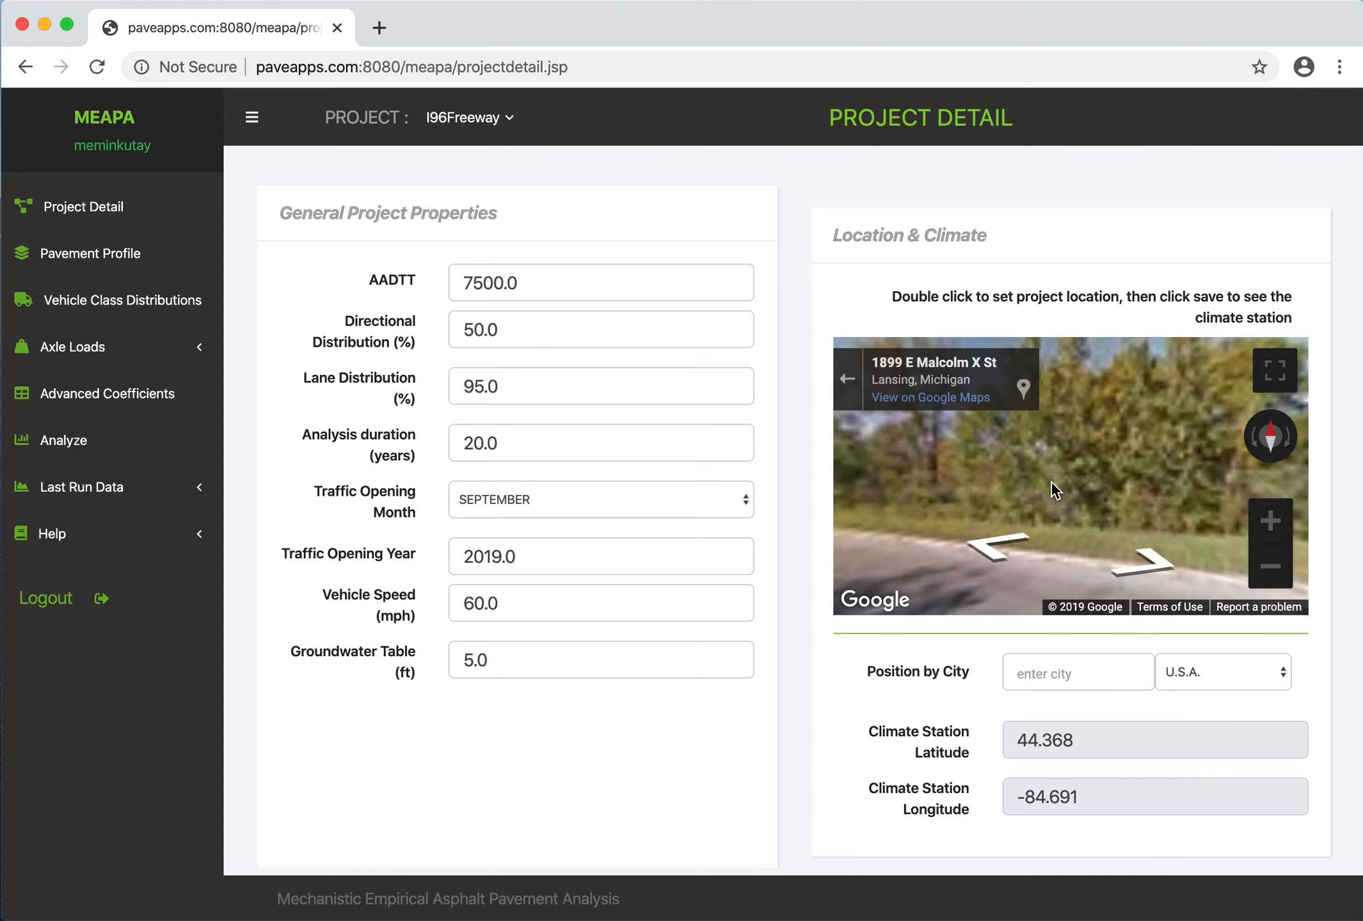
{"action": "left_click_drag", "start_coordinate": [857, 513], "coordinate": [1161, 479]}
{"action": "left_click_drag", "start_coordinate": [1107, 386], "coordinate": [1101, 481]}
{"action": "left_click_drag", "start_coordinate": [952, 507], "coordinate": [1189, 478]}
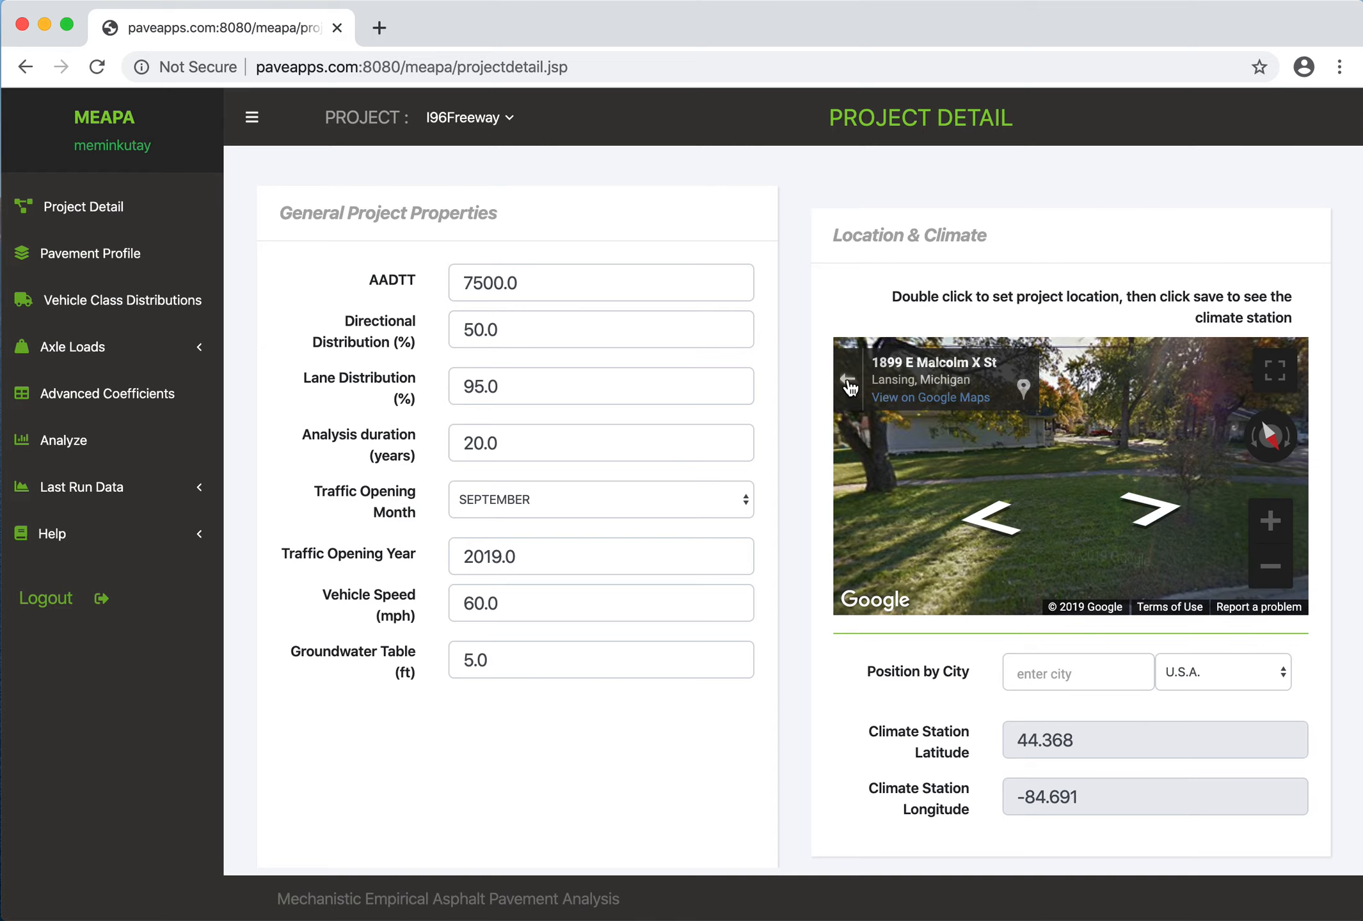
{"action": "left_click", "coordinate": [847, 379]}
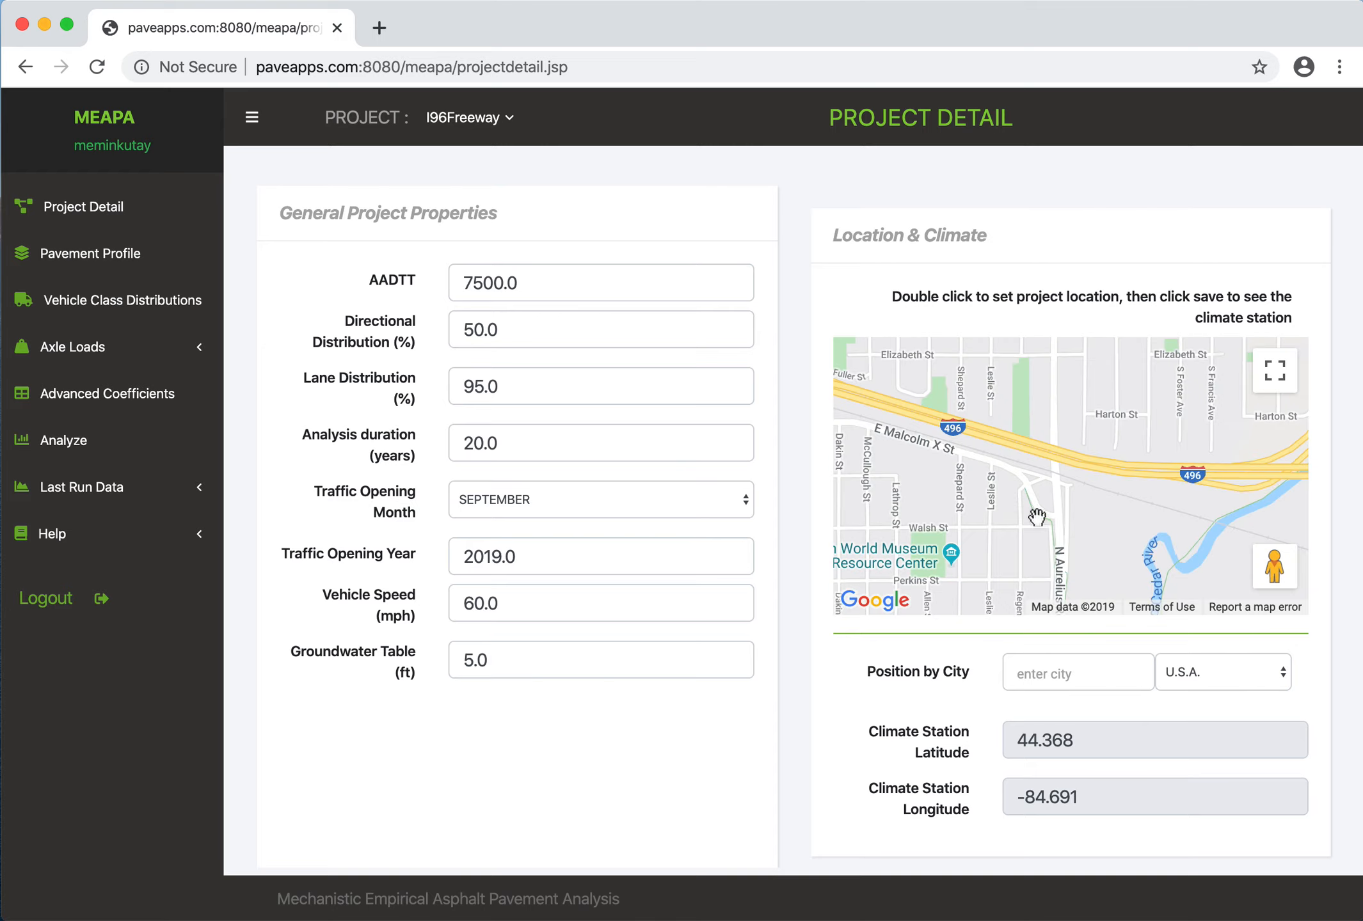
- Set the project location on I-496 in Lansing near Stabler Park and save it to update the climate station
{"action": "double_click", "coordinate": [1015, 387]}
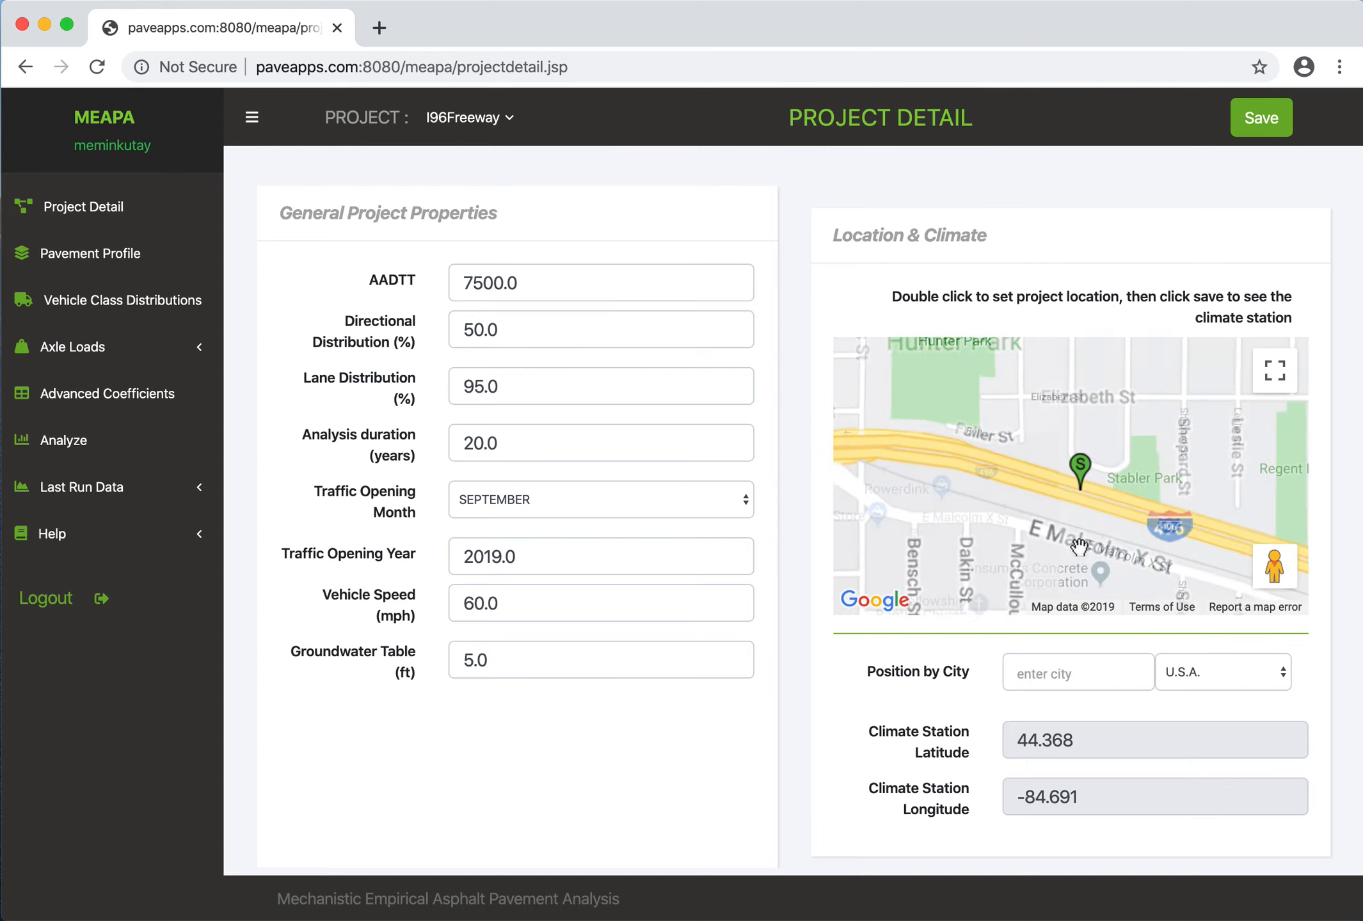
{"action": "left_click", "coordinate": [1261, 128]}
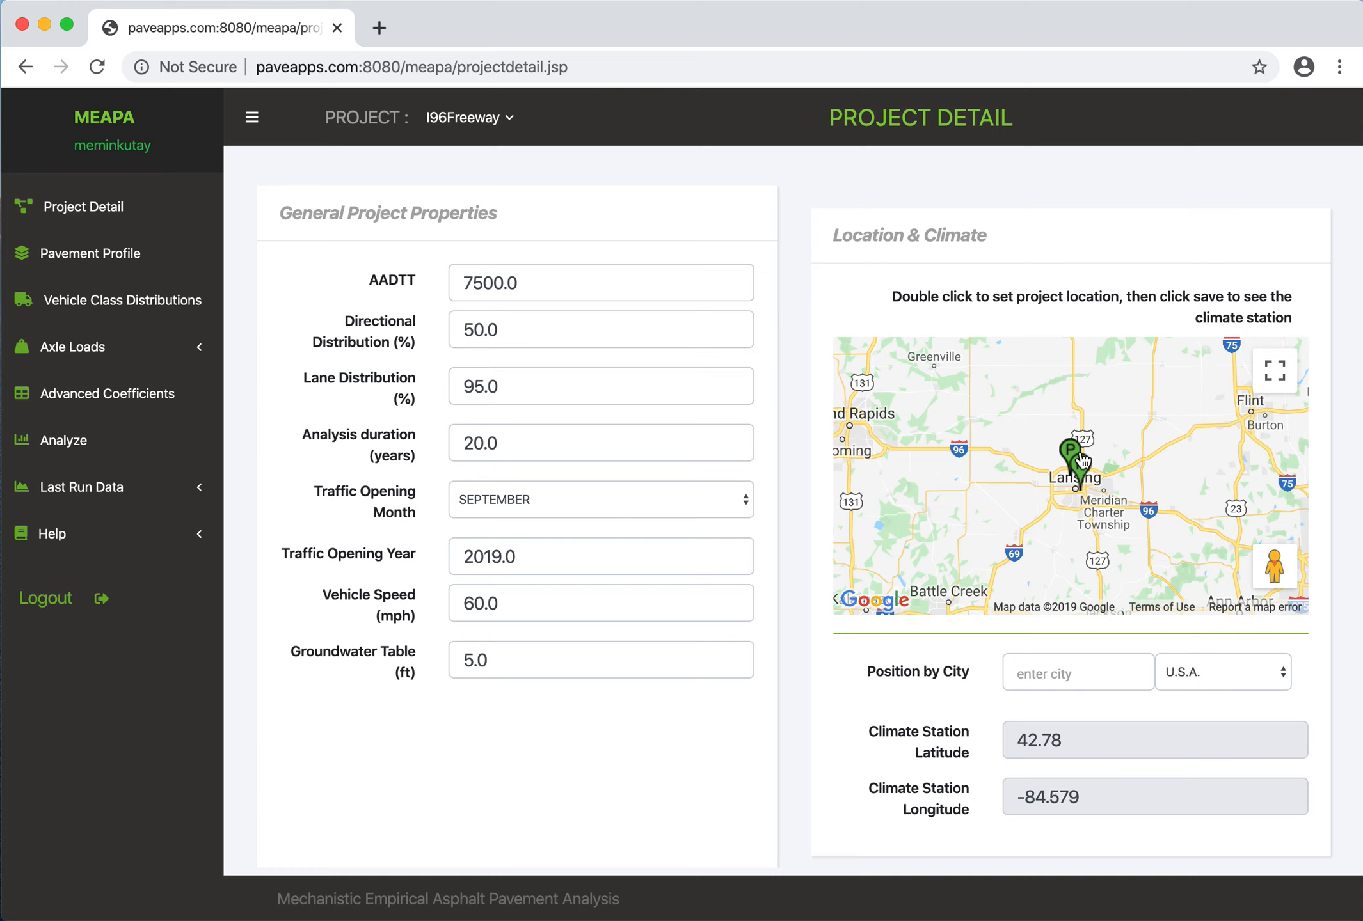
{"action": "double_click", "coordinate": [1081, 491]}
{"action": "scroll", "coordinate": [1081, 491], "scroll_direction": "up", "scroll_amount": 3}
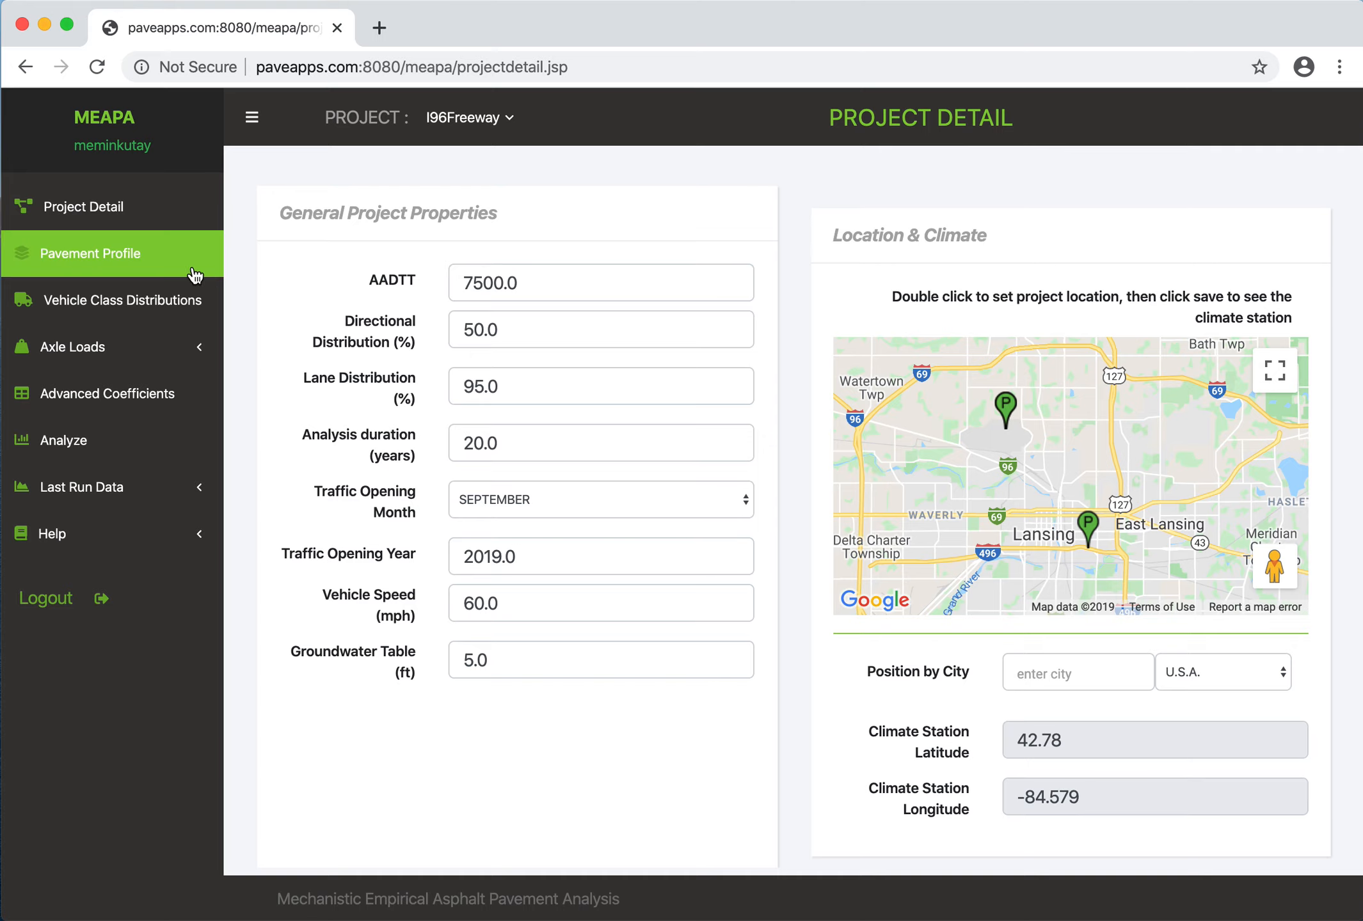
- Open the pavement profile and display the EAC (3E3 PG58-22) layer's details, followed by those of the AC (4E3 PG64-22) layer
{"action": "left_click", "coordinate": [151, 269]}
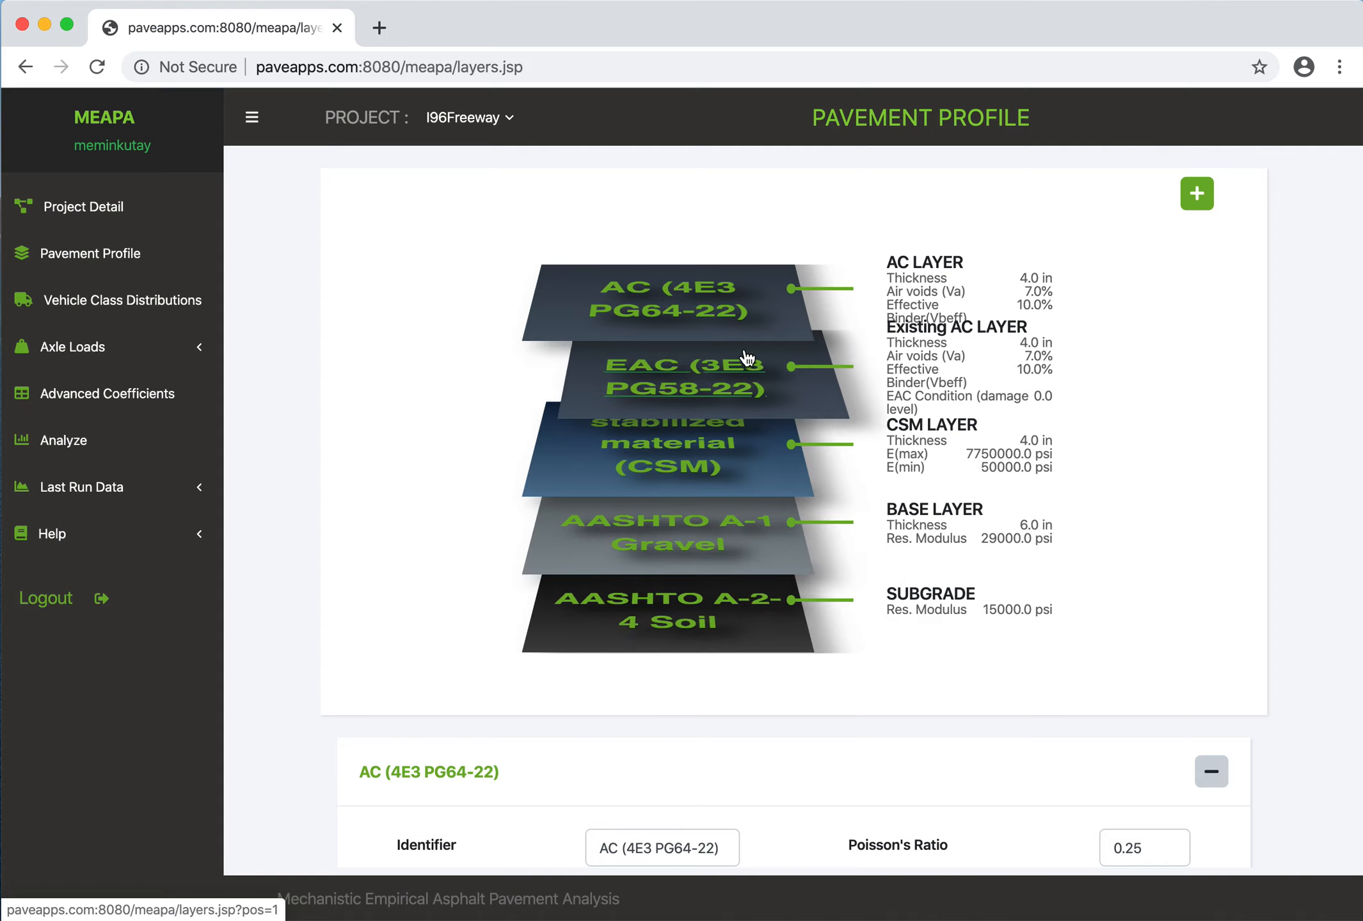
{"action": "scroll", "coordinate": [855, 494], "scroll_direction": "down", "scroll_amount": 3}
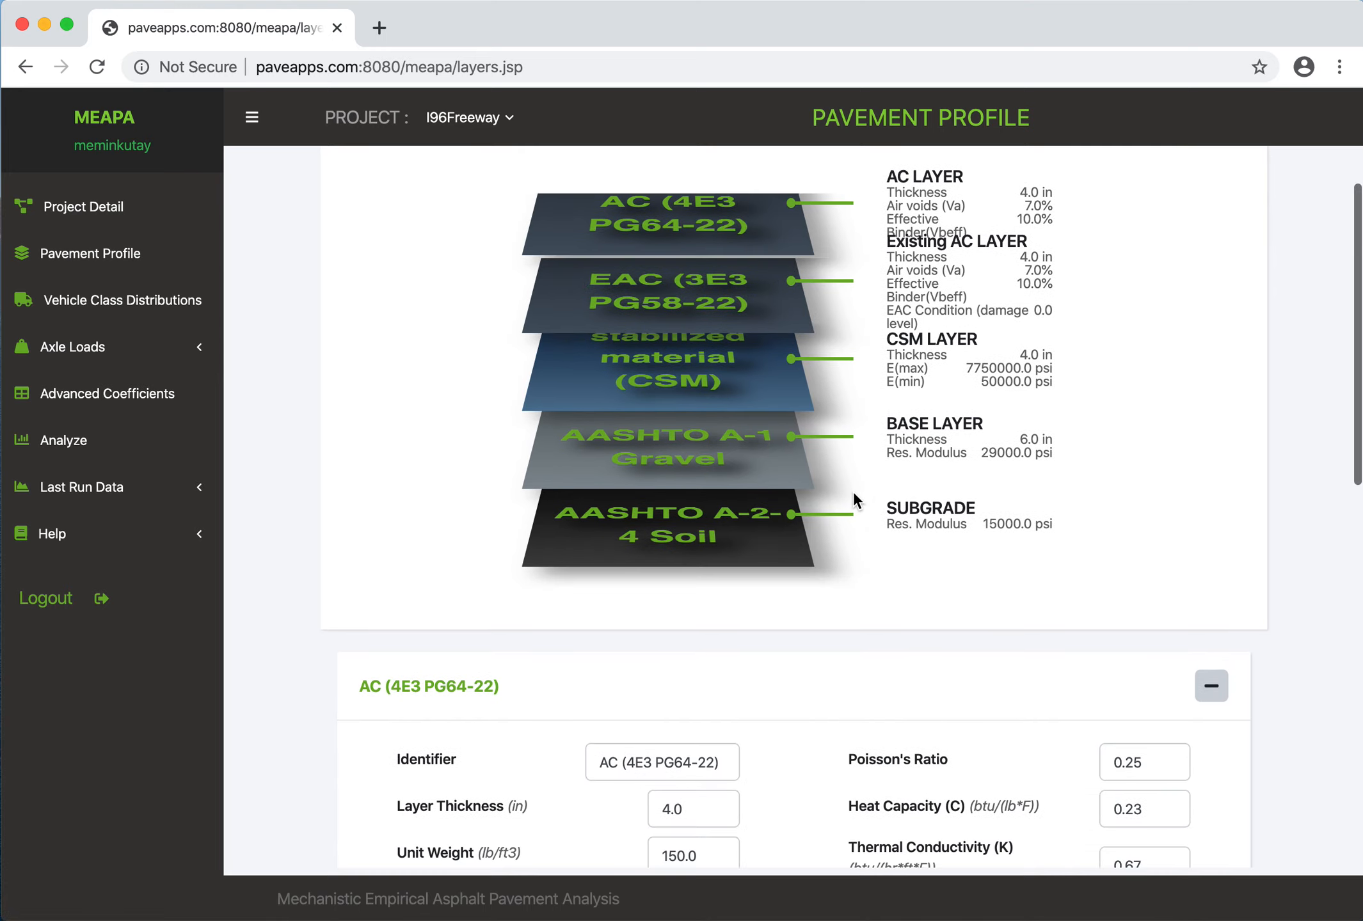
{"action": "scroll", "coordinate": [854, 502], "scroll_direction": "up", "scroll_amount": 3}
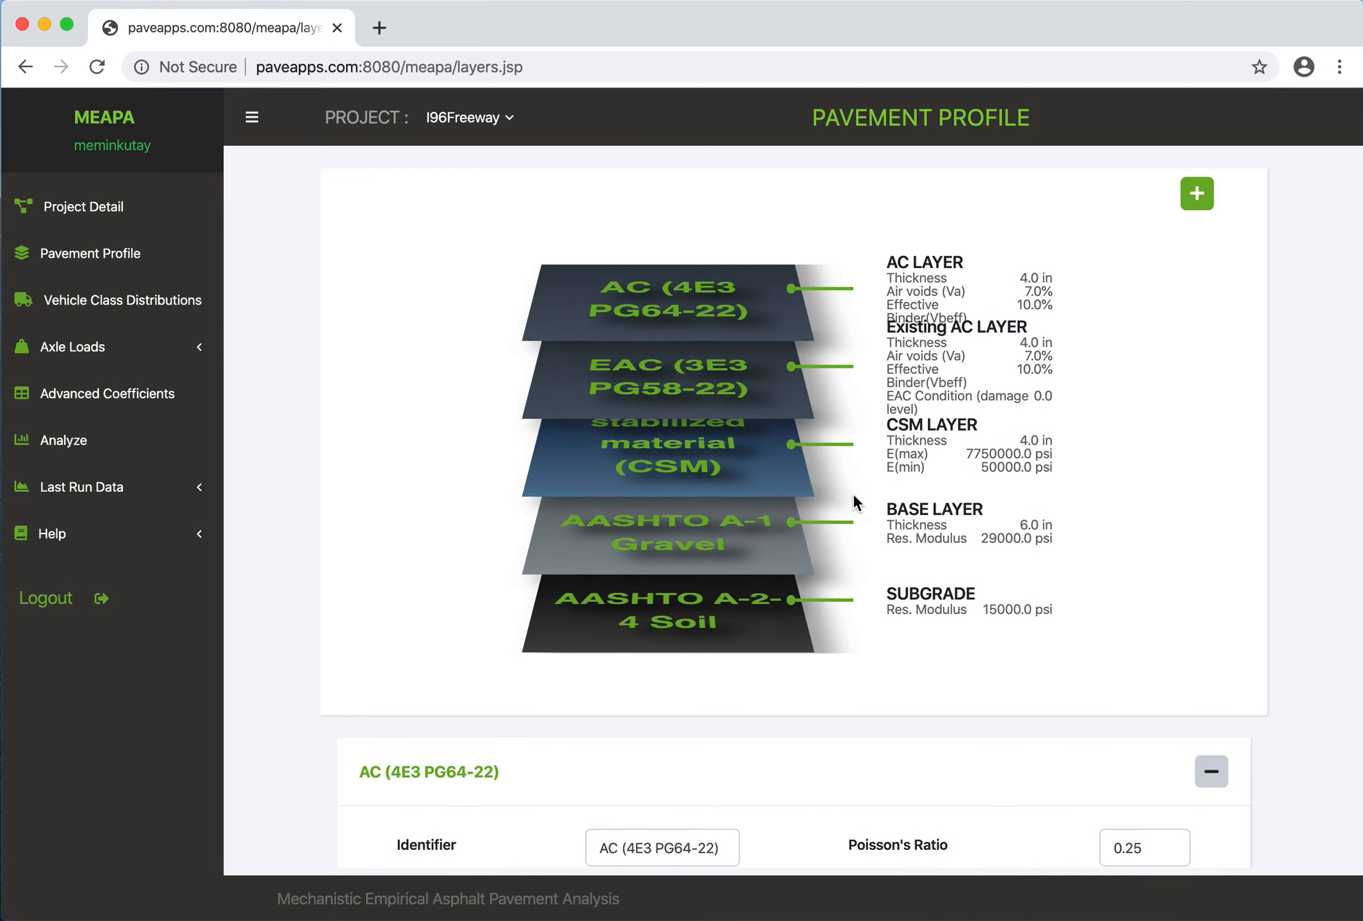
{"action": "left_click", "coordinate": [720, 380]}
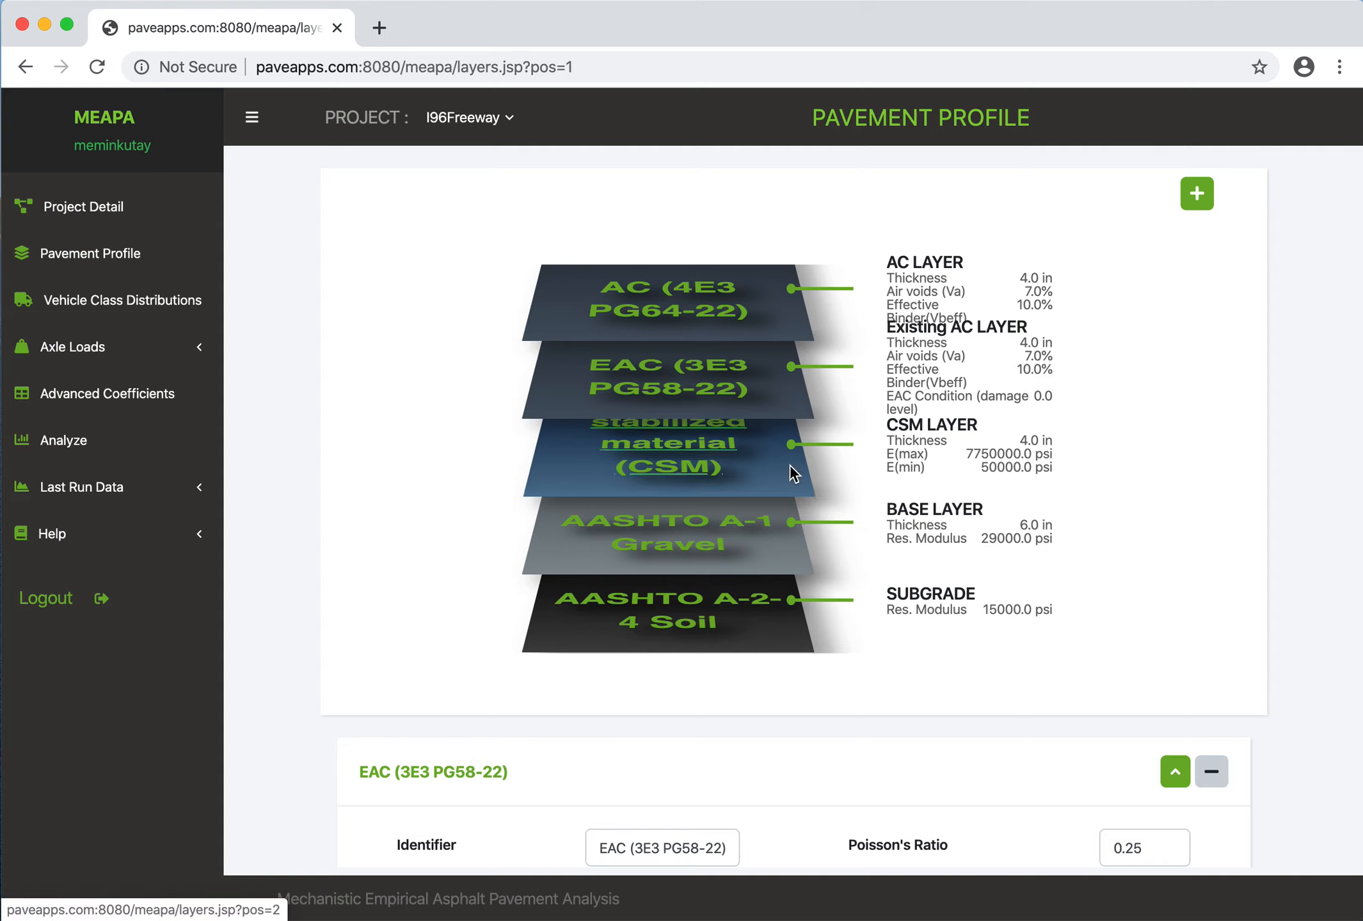
{"action": "left_click", "coordinate": [704, 297]}
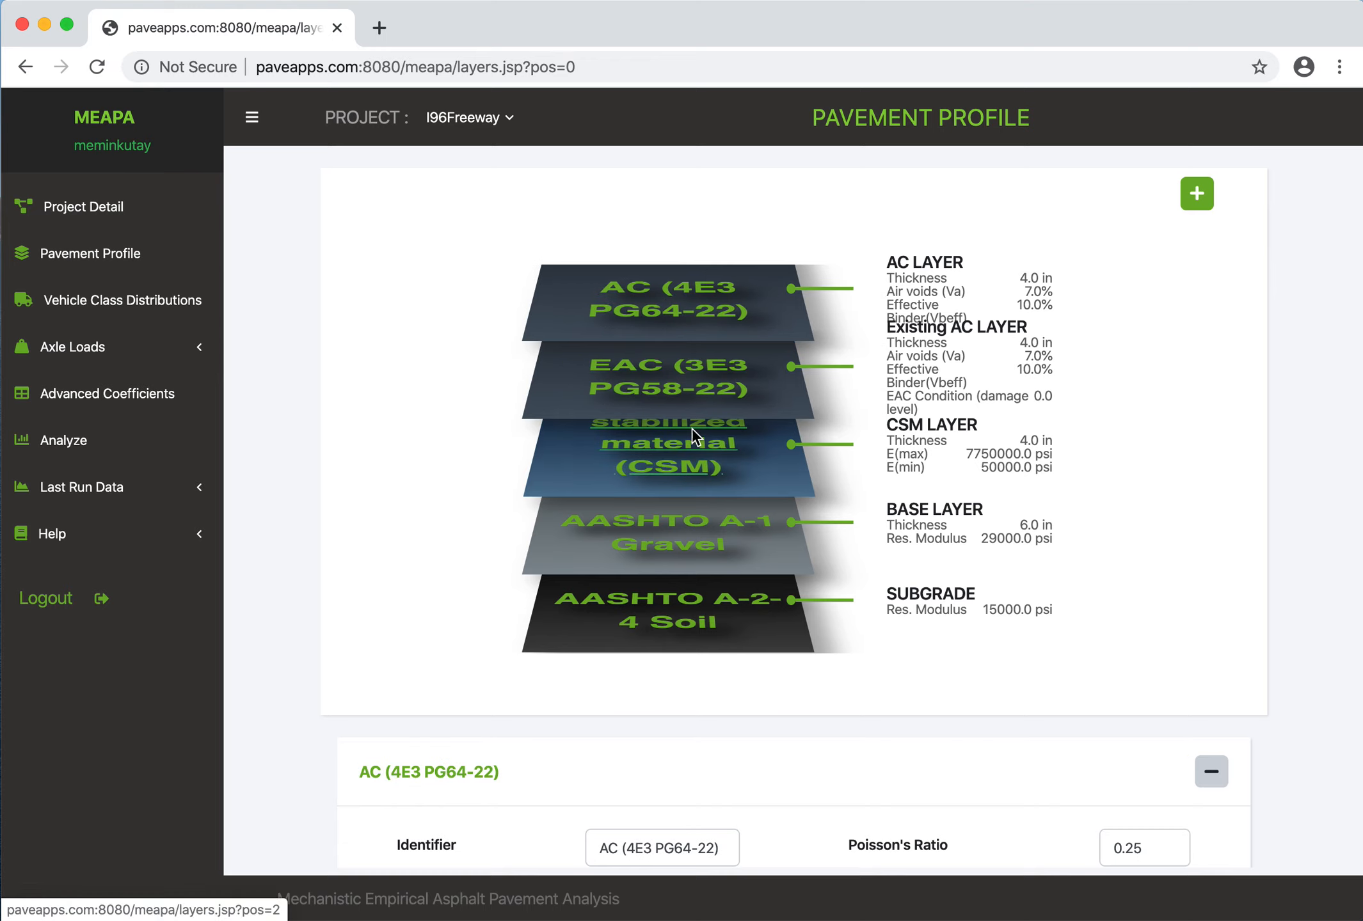
- Examine the AC (4E3 PG64-22) layer's general properties, mixture dynamic modulus table and binder dynamic shear modulus table
{"action": "scroll", "coordinate": [714, 570], "scroll_direction": "down", "scroll_amount": 15}
{"action": "scroll", "coordinate": [715, 572], "scroll_direction": "up", "scroll_amount": 5}
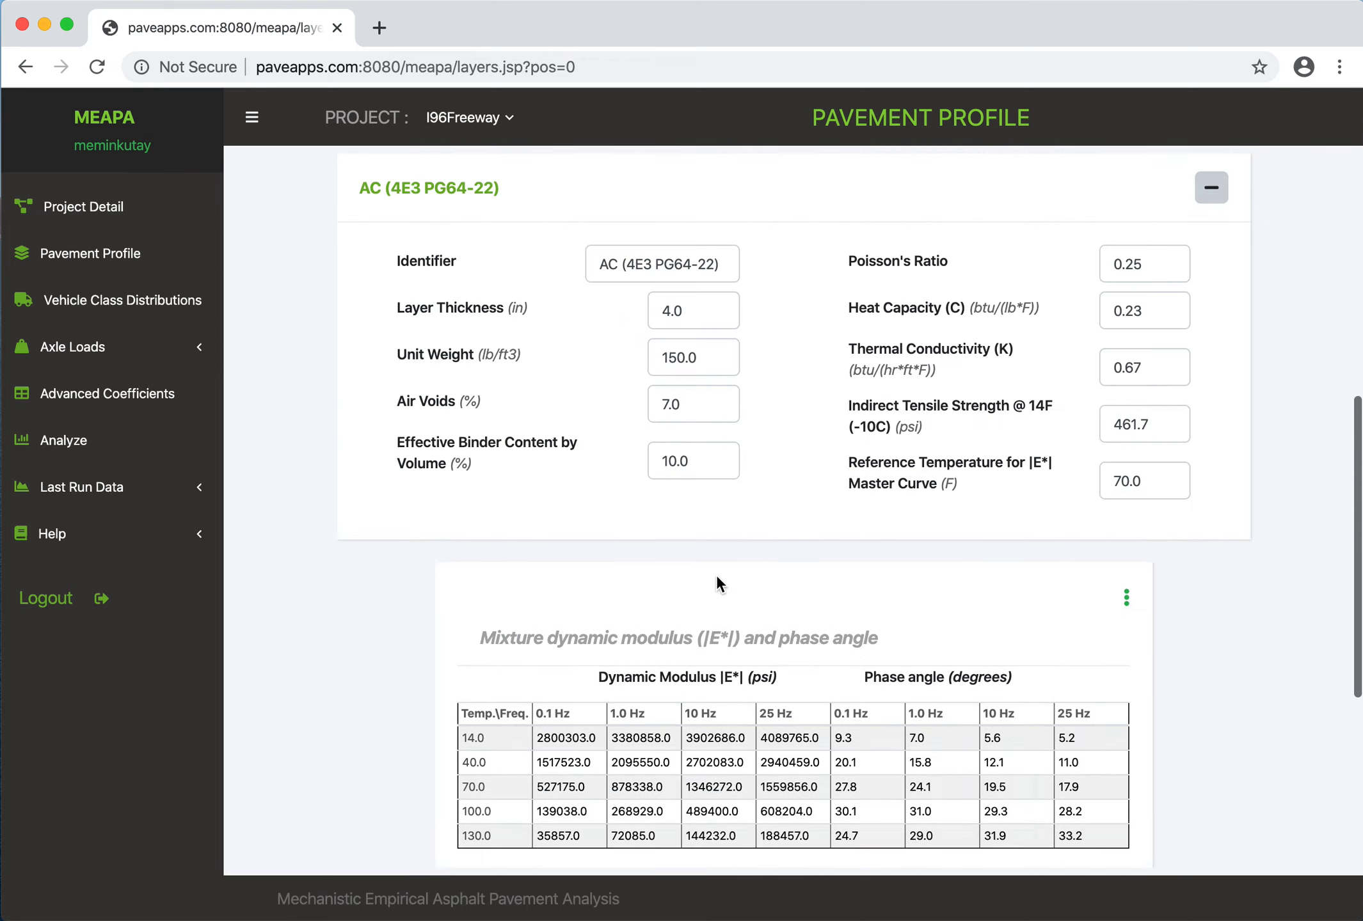
{"action": "scroll", "coordinate": [774, 560], "scroll_direction": "down", "scroll_amount": 7}
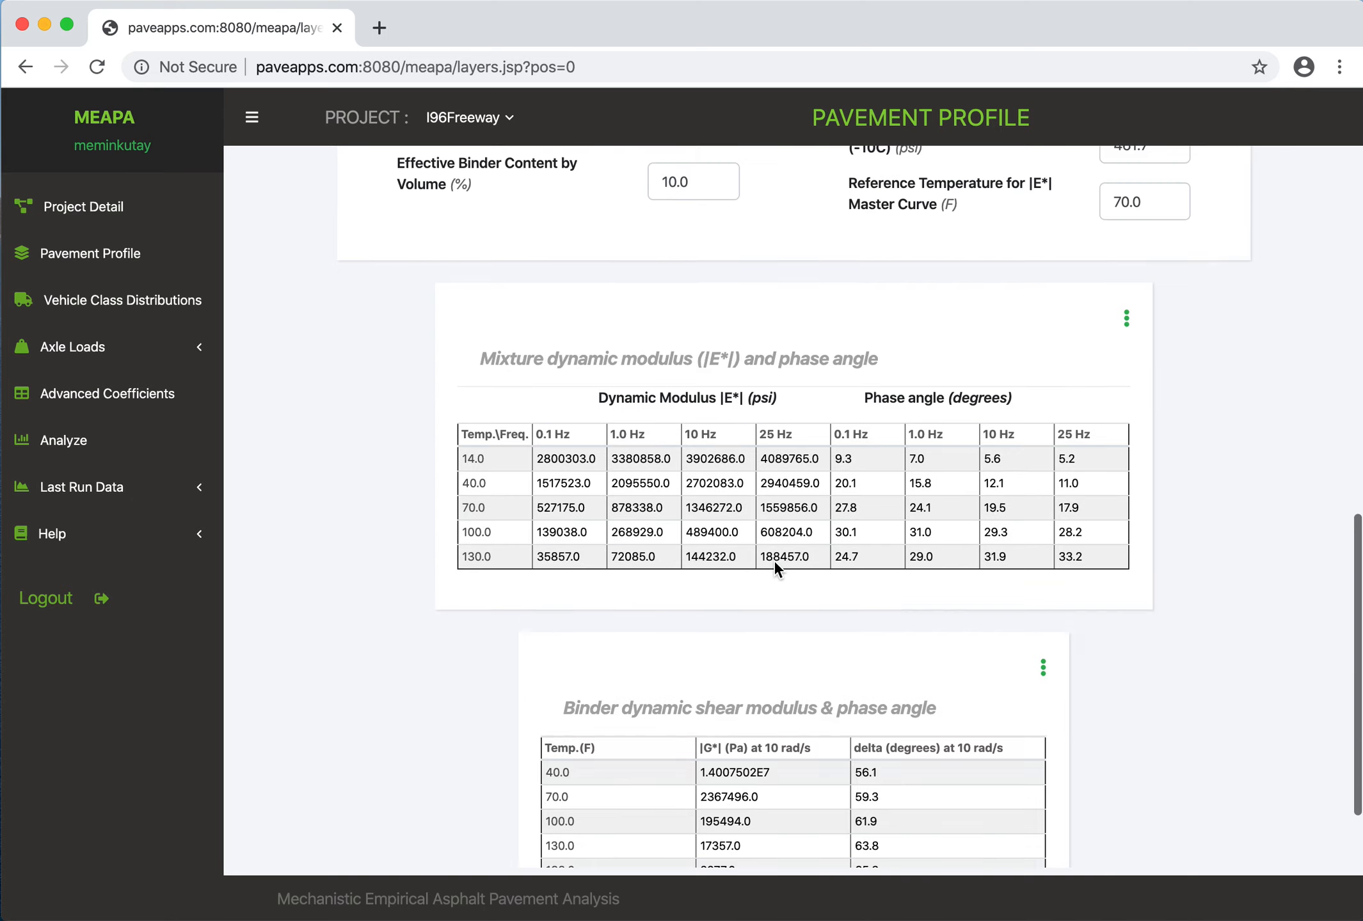
{"action": "scroll", "coordinate": [774, 563], "scroll_direction": "up", "scroll_amount": 15}
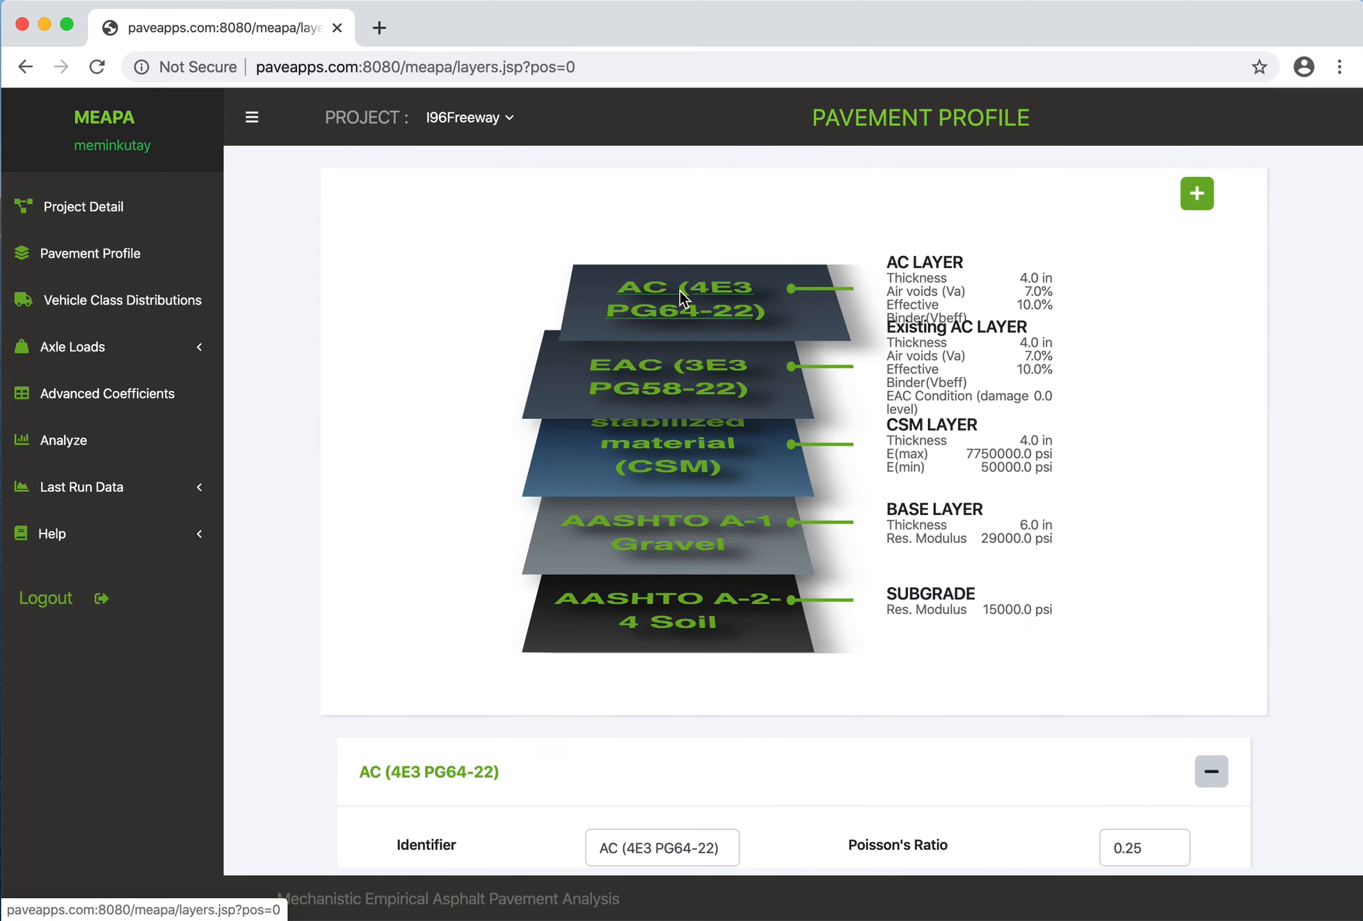
{"action": "scroll", "coordinate": [703, 588], "scroll_direction": "down", "scroll_amount": 10}
{"action": "scroll", "coordinate": [744, 581], "scroll_direction": "up", "scroll_amount": 1}
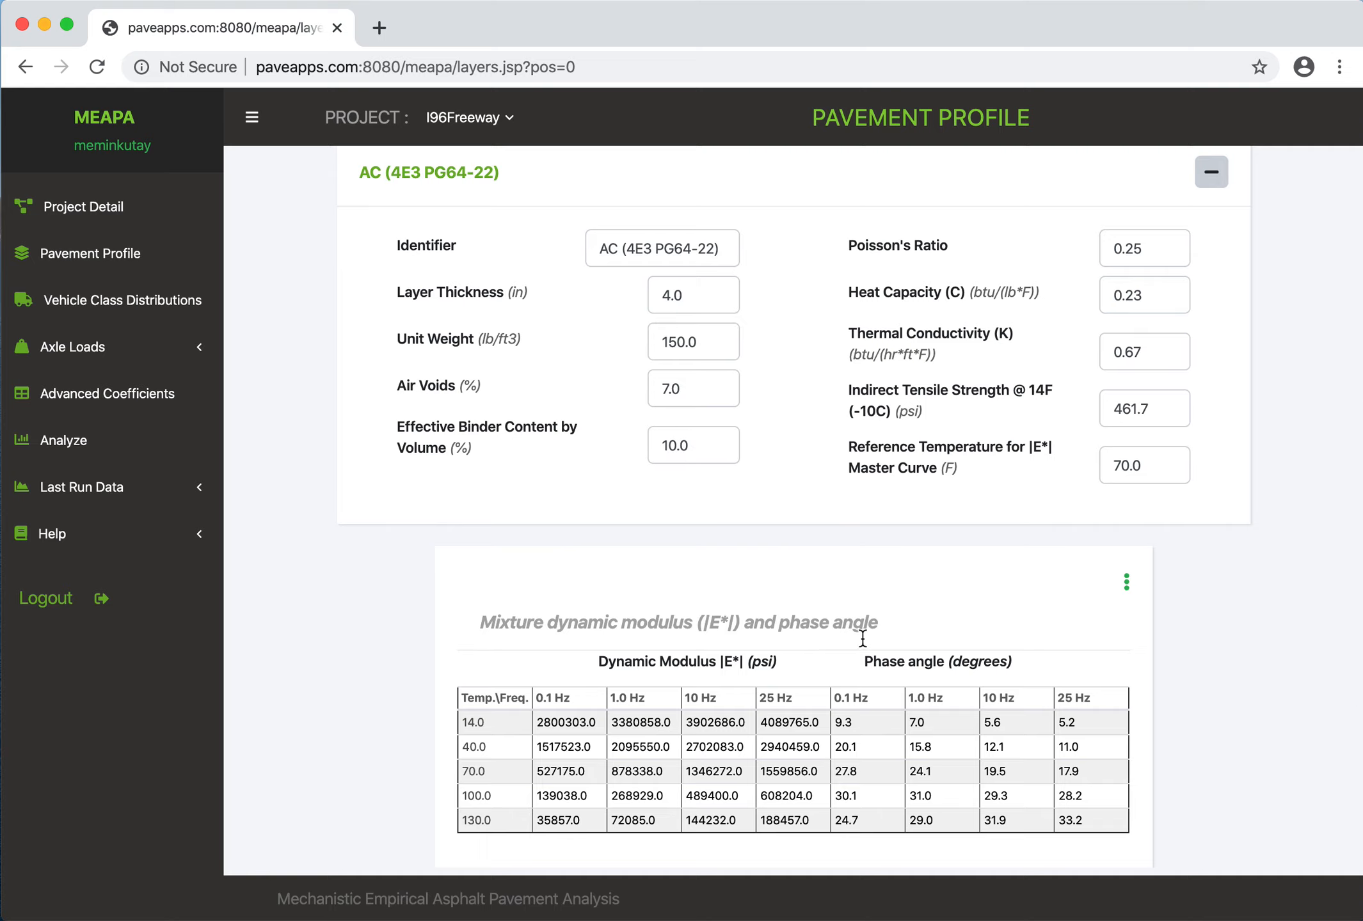
{"action": "scroll", "coordinate": [894, 662], "scroll_direction": "down", "scroll_amount": 2}
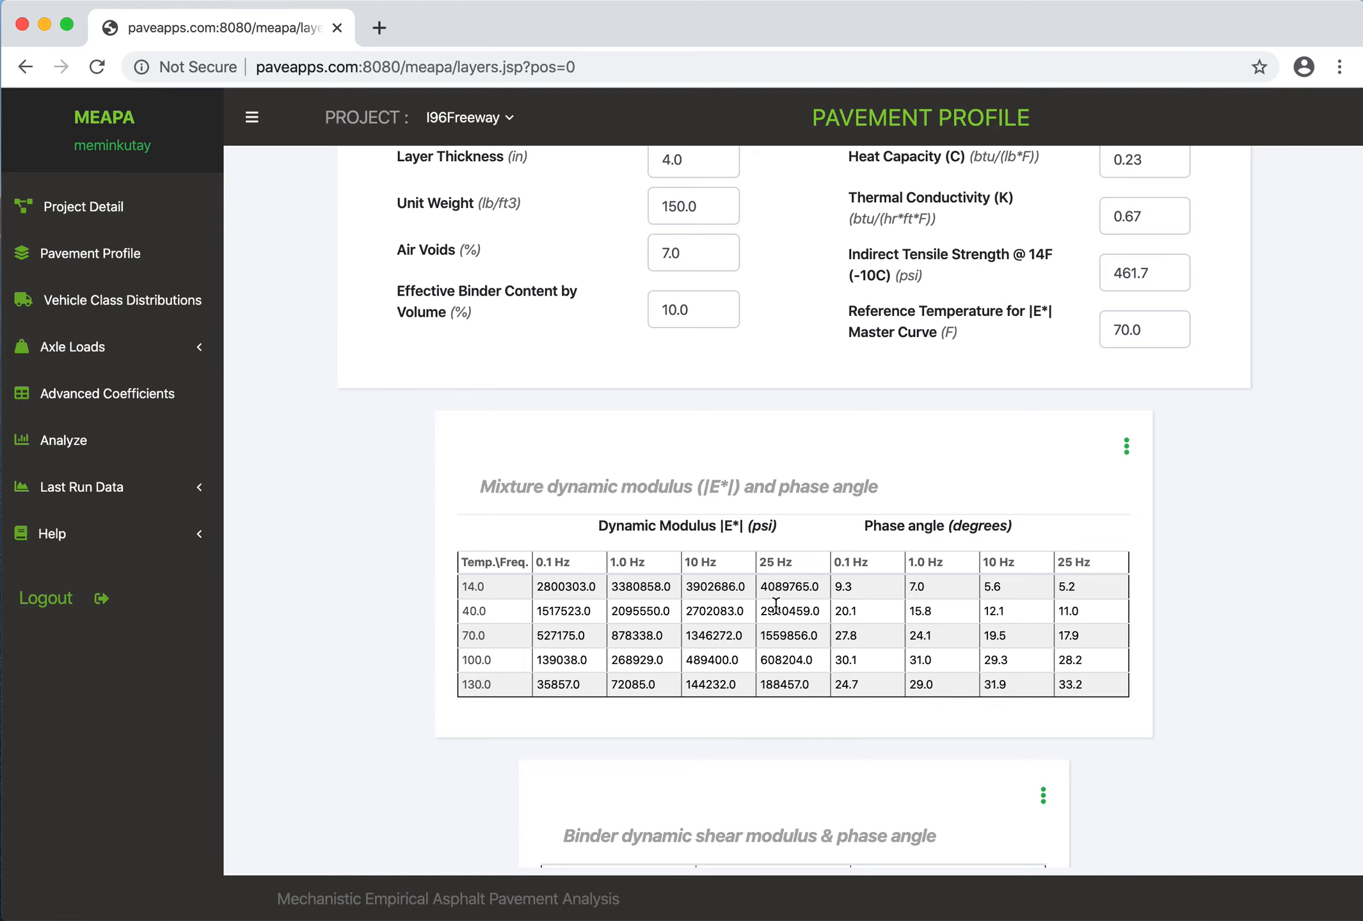
{"action": "scroll", "coordinate": [882, 579], "scroll_direction": "down", "scroll_amount": 1}
{"action": "scroll", "coordinate": [881, 576], "scroll_direction": "down", "scroll_amount": 2}
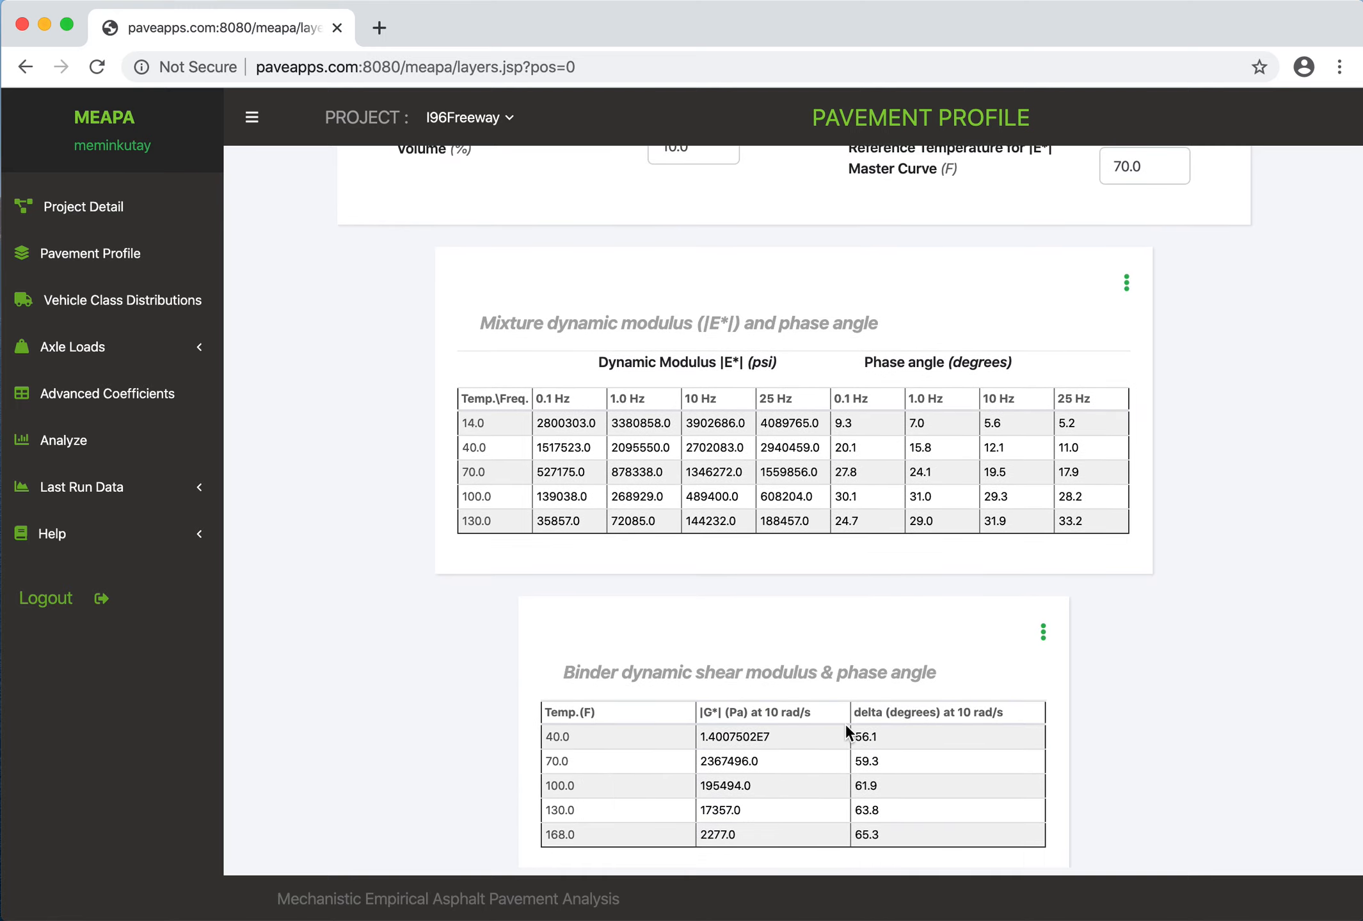
- Examine the EAC (3E3 PG58-22) layer's general properties, mixture dynamic modulus table and Existing AC Condition (damage level) input
{"action": "scroll", "coordinate": [930, 683], "scroll_direction": "up", "scroll_amount": 15}
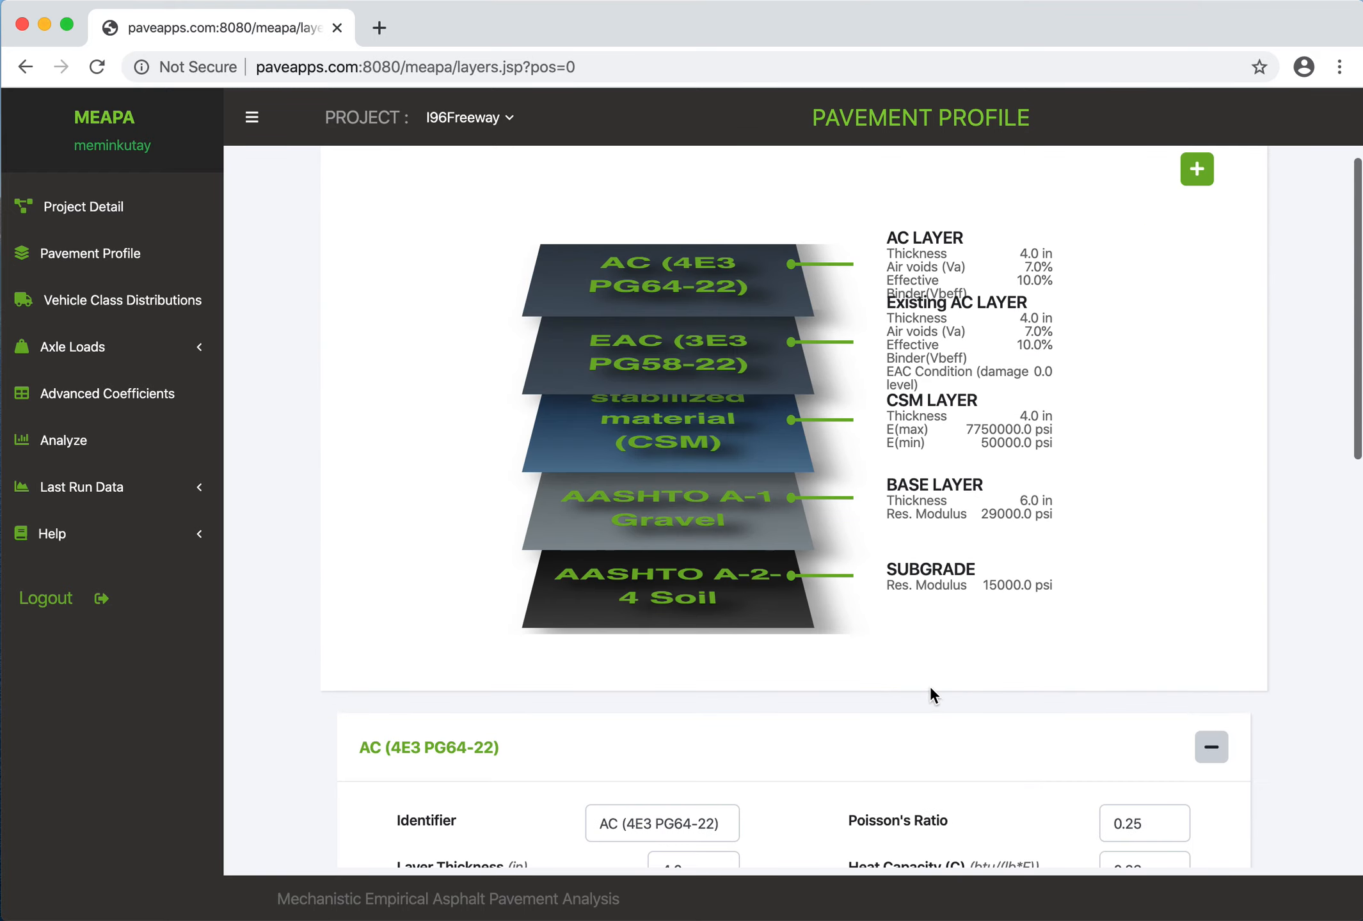
{"action": "left_click", "coordinate": [665, 359]}
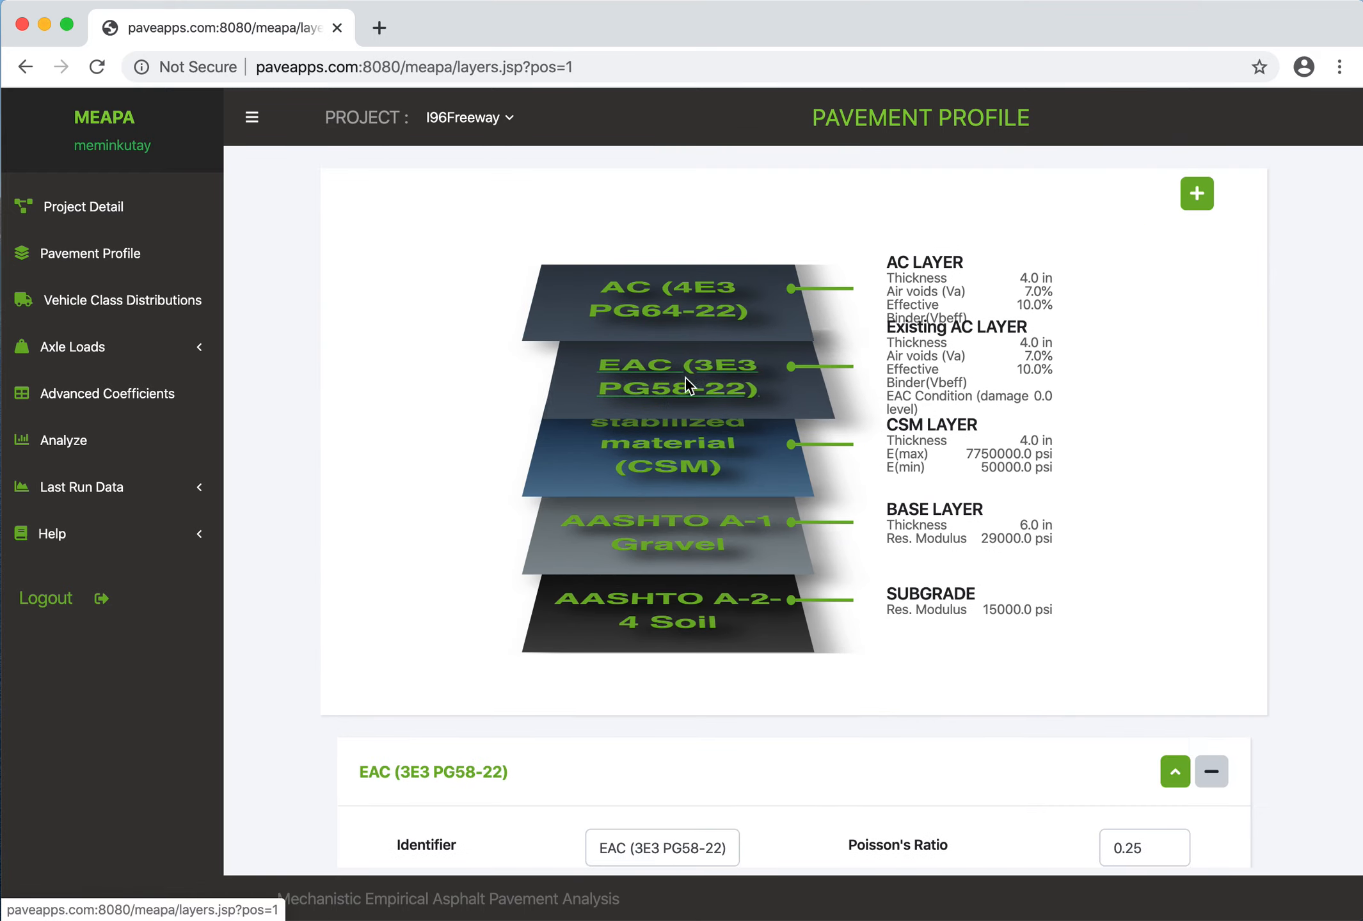
{"action": "scroll", "coordinate": [824, 572], "scroll_direction": "down", "scroll_amount": 5}
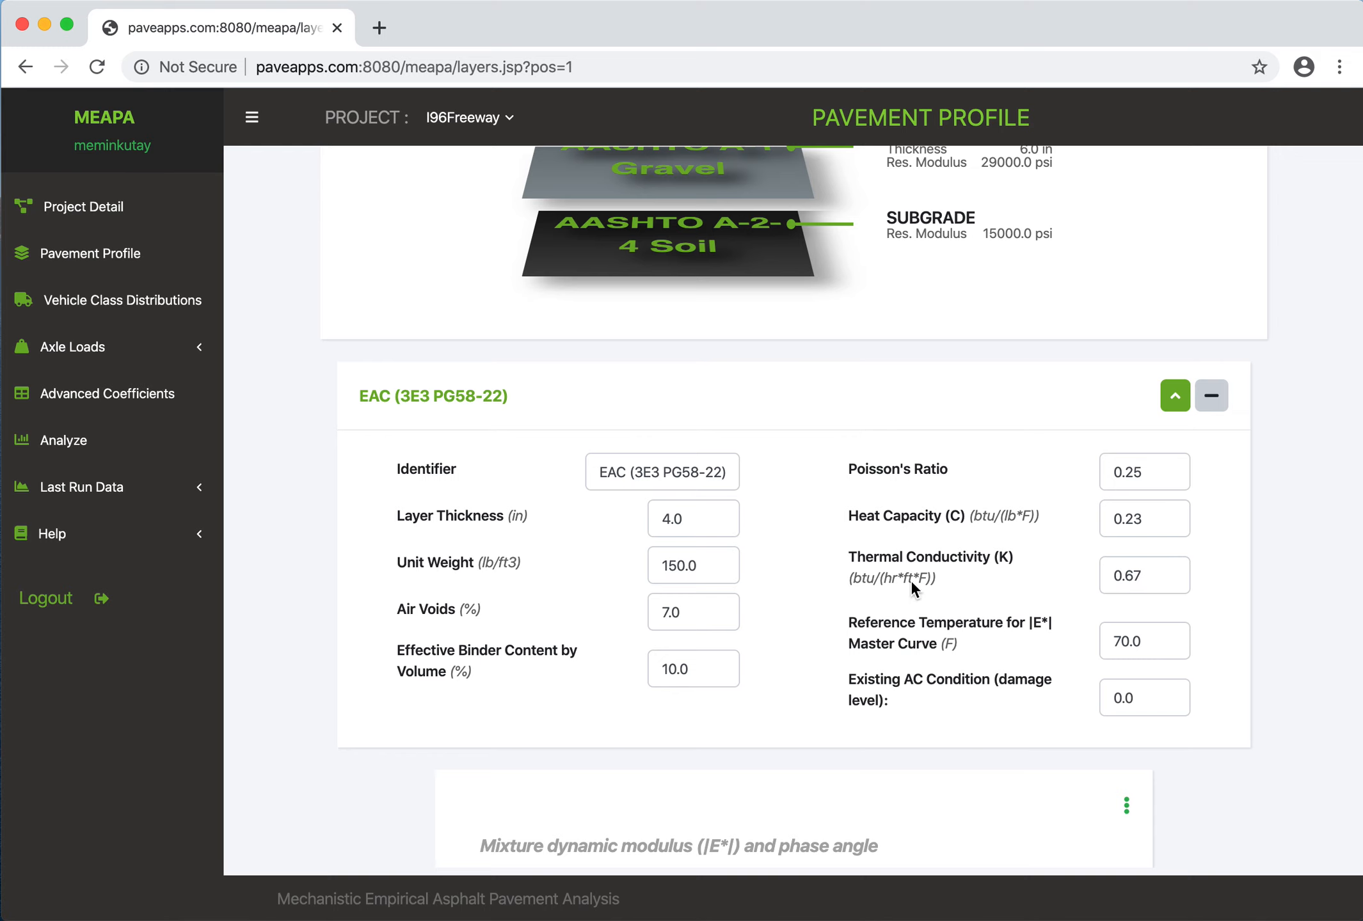
{"action": "scroll", "coordinate": [855, 574], "scroll_direction": "down", "scroll_amount": 4}
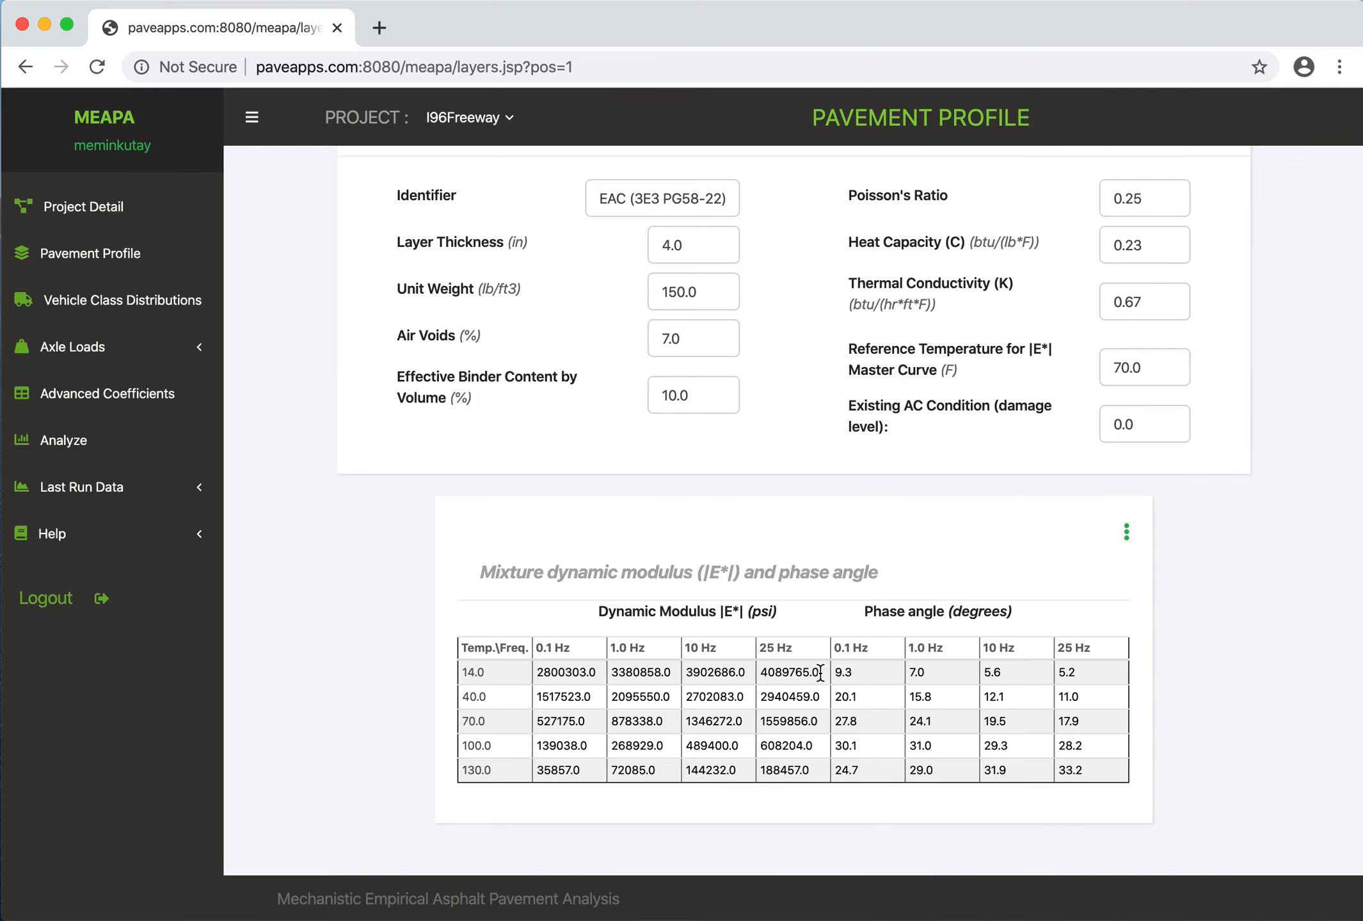
{"action": "scroll", "coordinate": [824, 678], "scroll_direction": "up", "scroll_amount": 4}
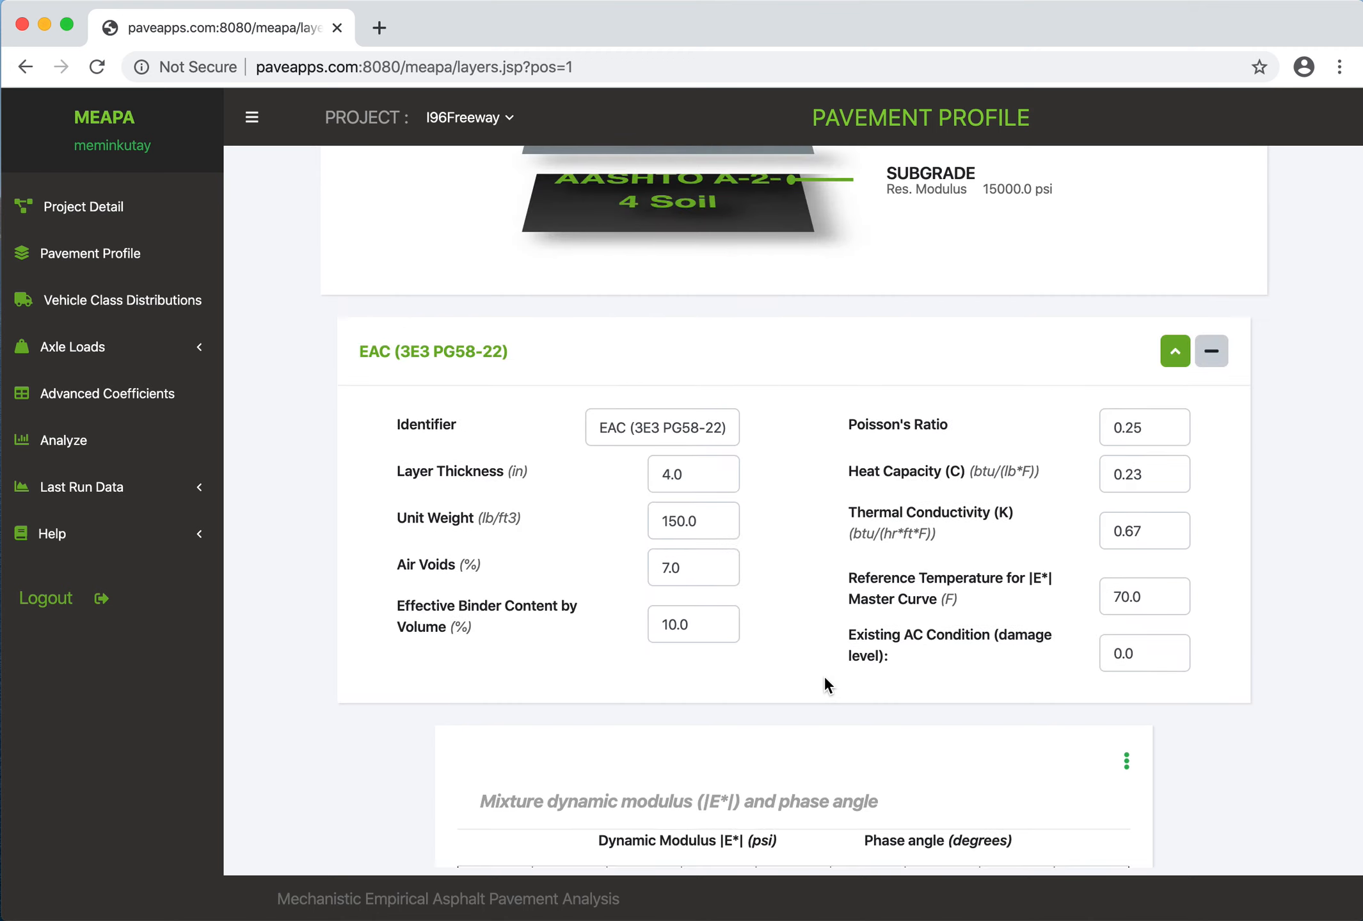
{"action": "scroll", "coordinate": [826, 677], "scroll_direction": "up", "scroll_amount": 1}
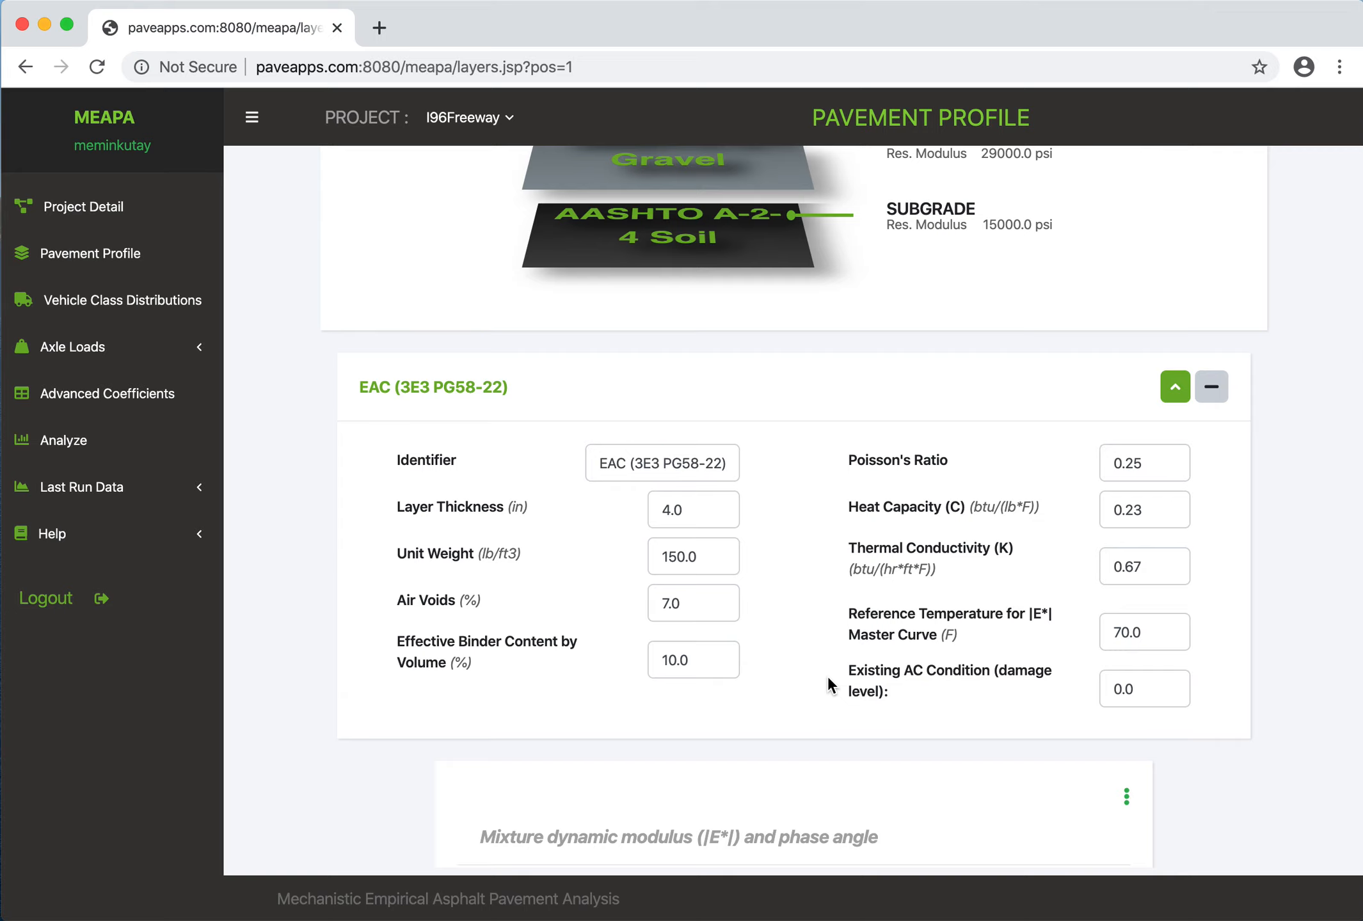
{"action": "left_click_drag", "start_coordinate": [1145, 683], "coordinate": [1098, 687]}
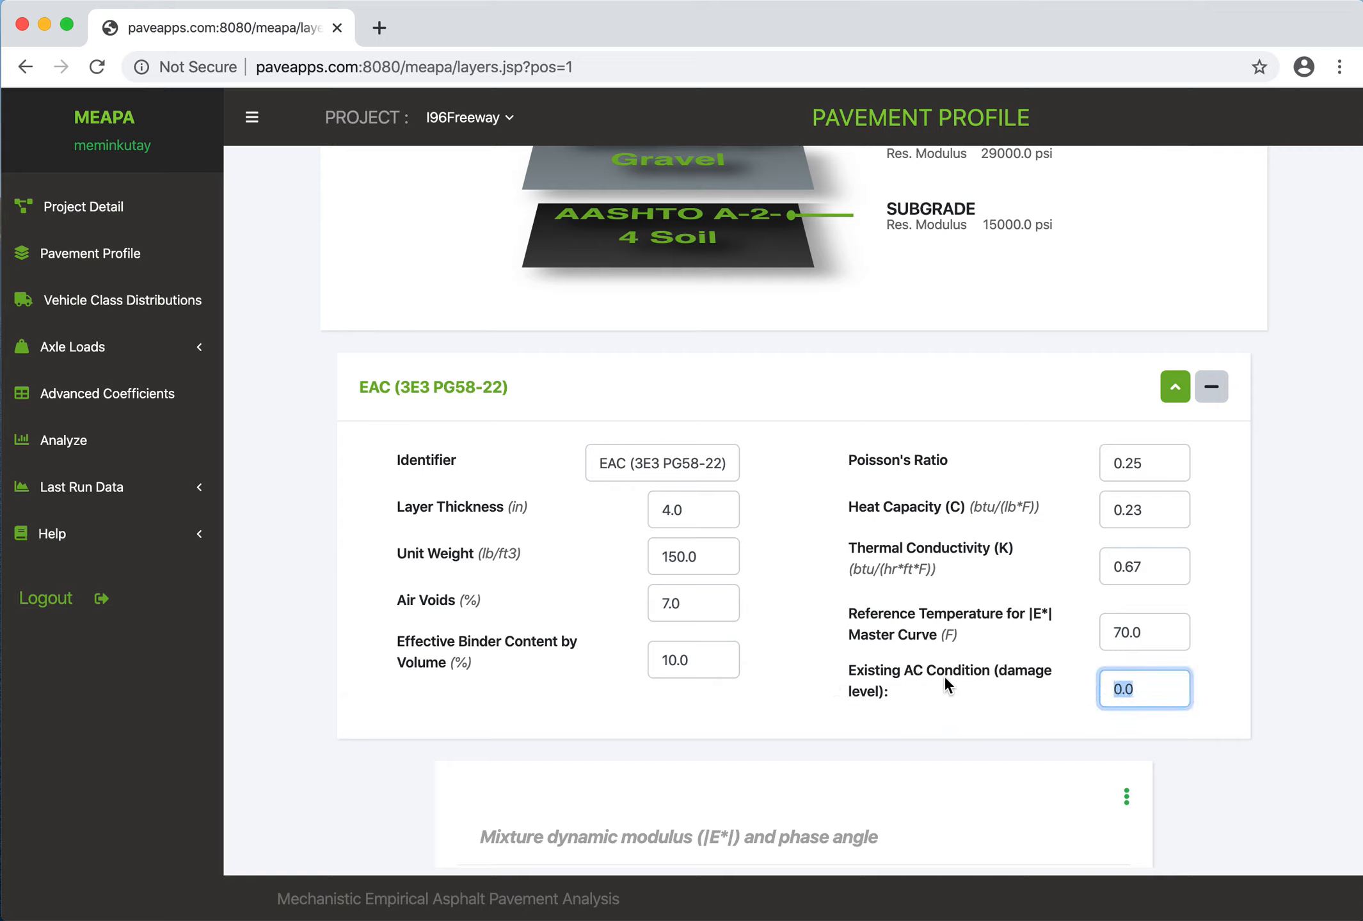
{"action": "mouse_move", "coordinate": [1152, 689]}
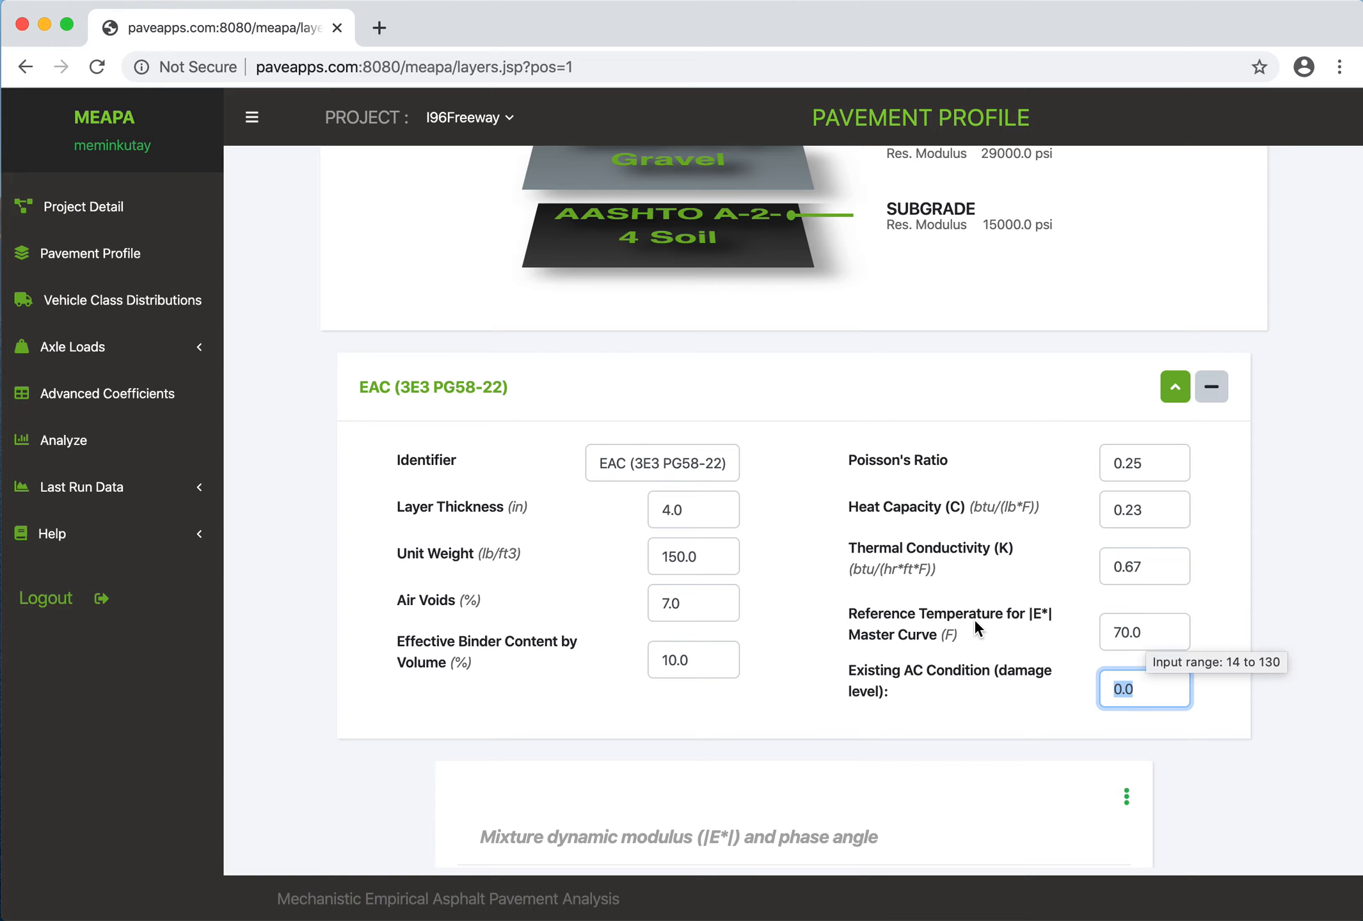
- Display the chemically stabilized material (CSM) layer and check its maximum modulus, minimum modulus and modulus of rupture inputs
{"action": "scroll", "coordinate": [975, 619], "scroll_direction": "up", "scroll_amount": 6}
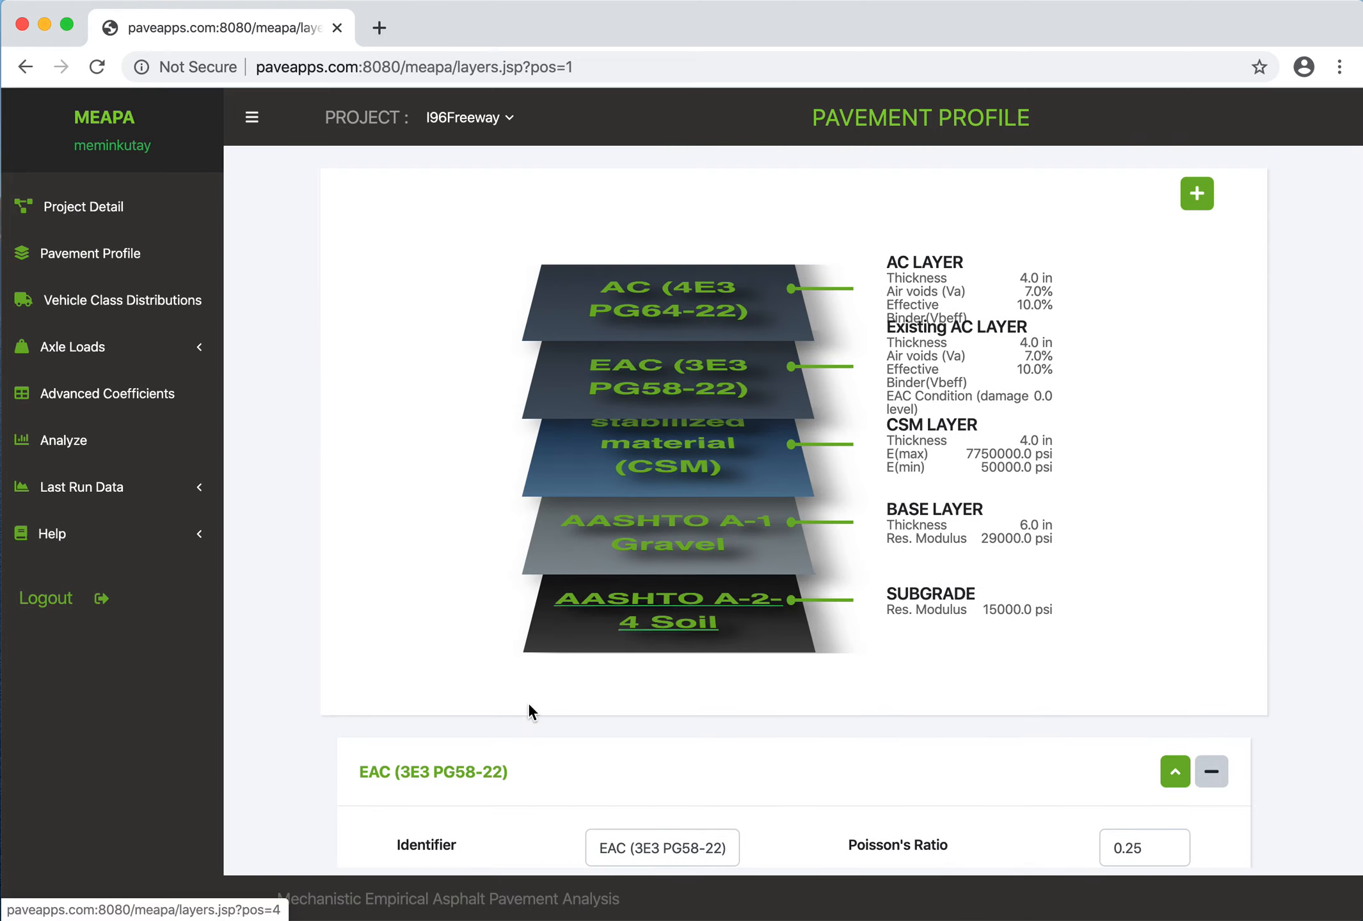
{"action": "left_click", "coordinate": [670, 459]}
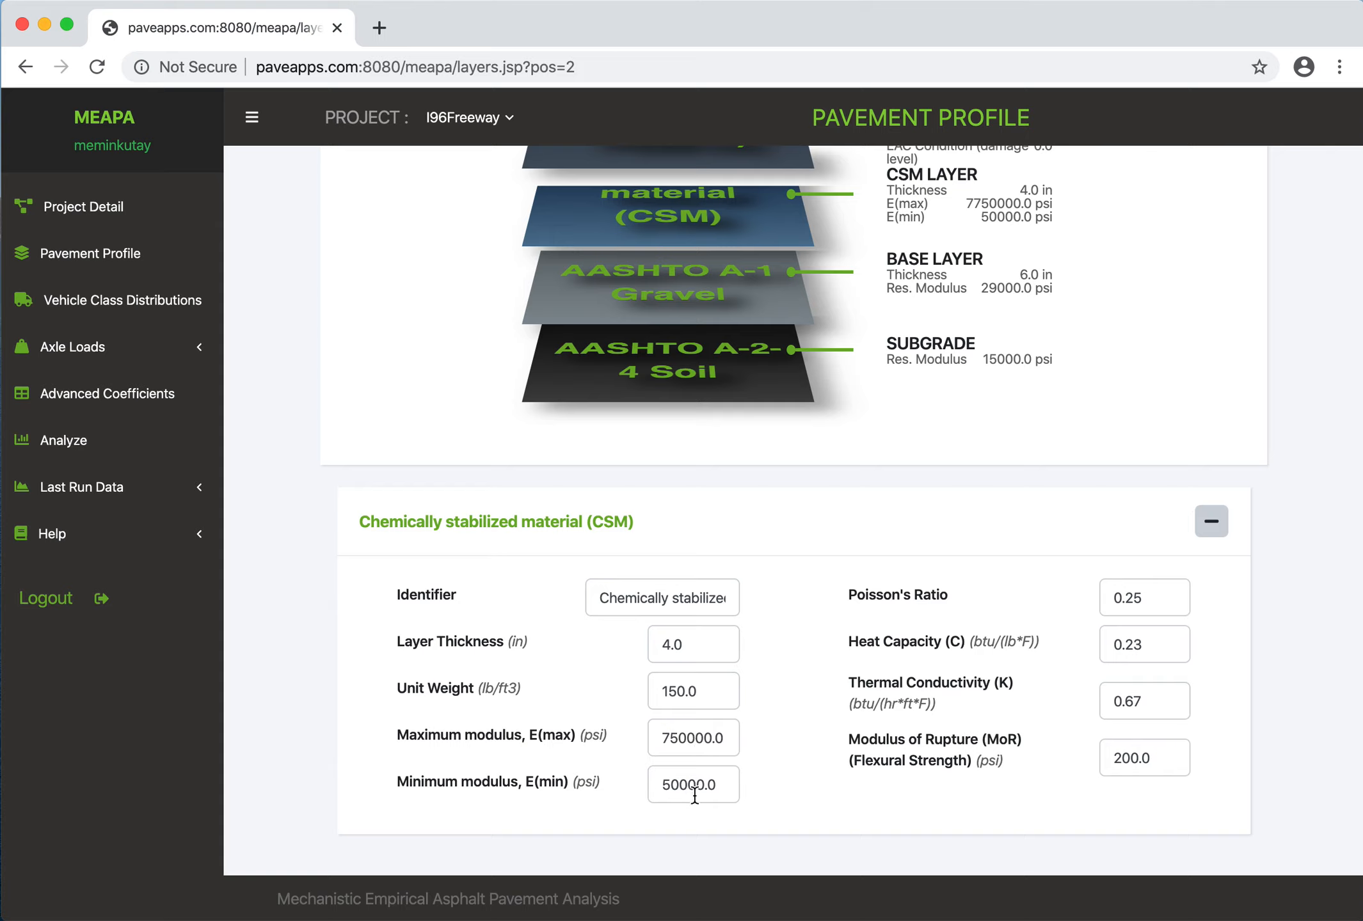
{"action": "mouse_move", "coordinate": [694, 795]}
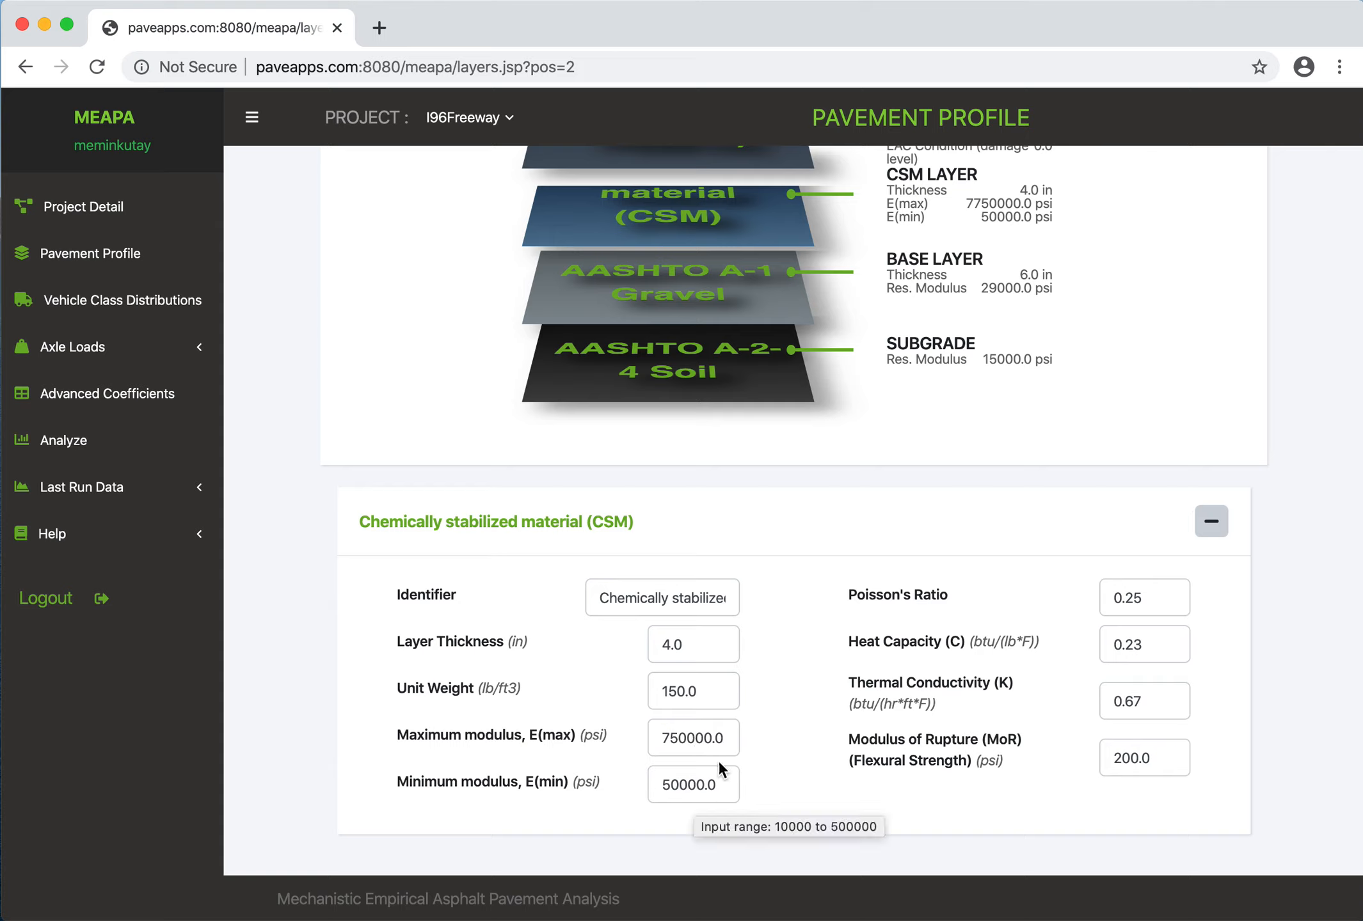
{"action": "mouse_move", "coordinate": [680, 742]}
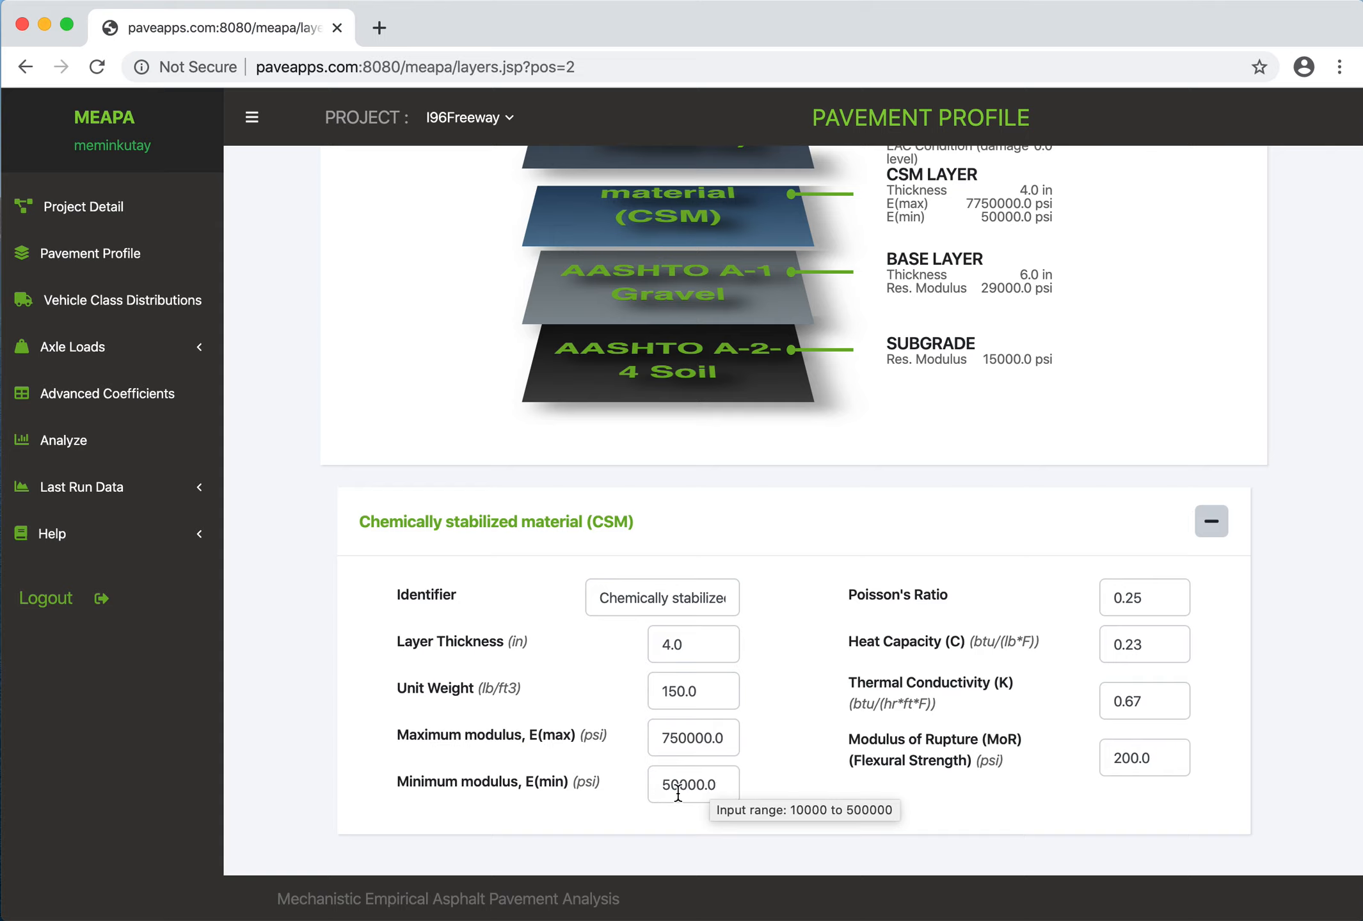
{"action": "mouse_move", "coordinate": [1127, 760]}
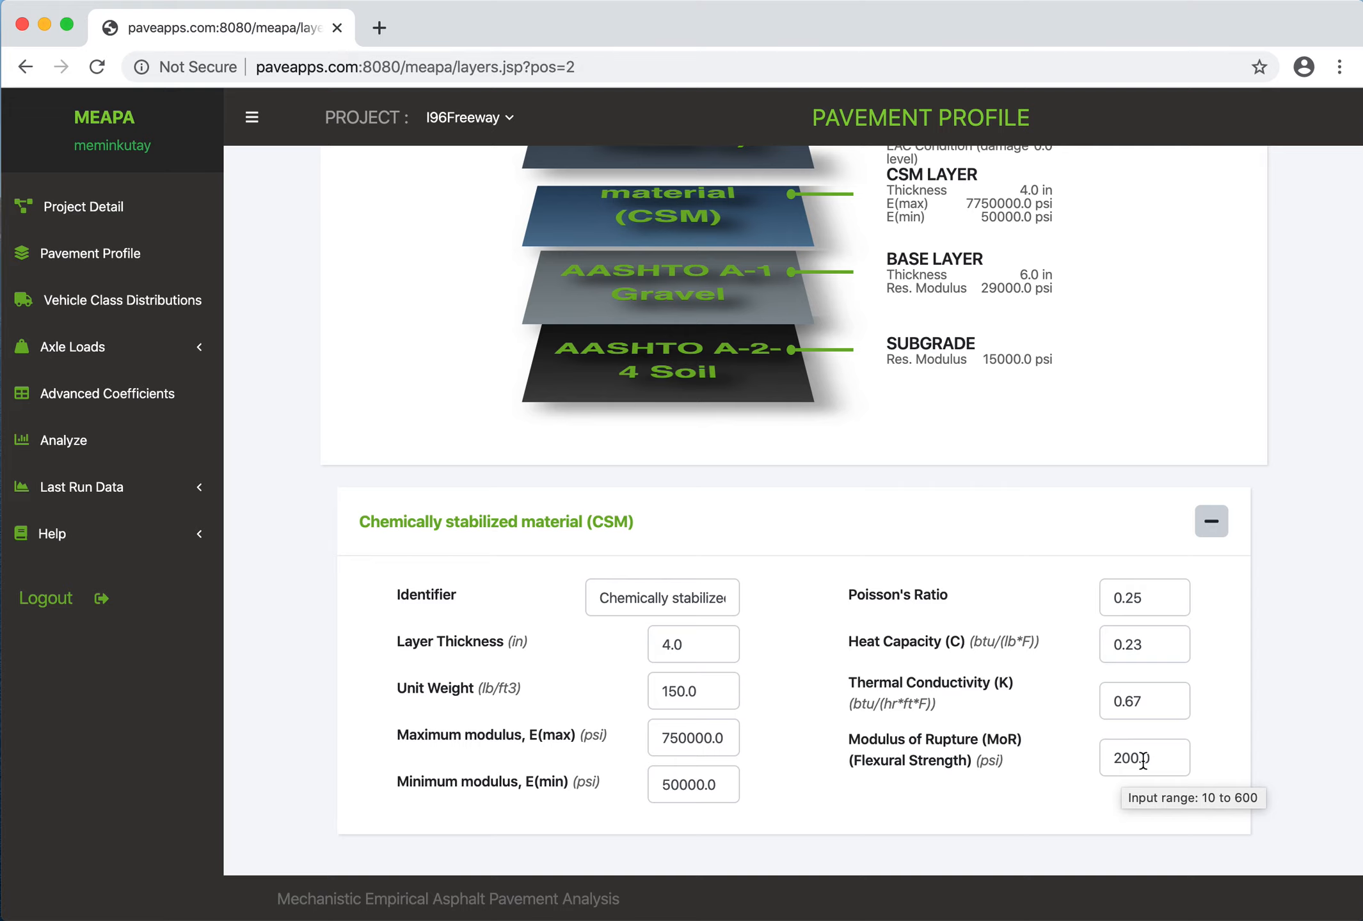
- Display the AASHTO A-1 Gravel base layer and review its property inputs
{"action": "scroll", "coordinate": [1141, 762], "scroll_direction": "up", "scroll_amount": 3}
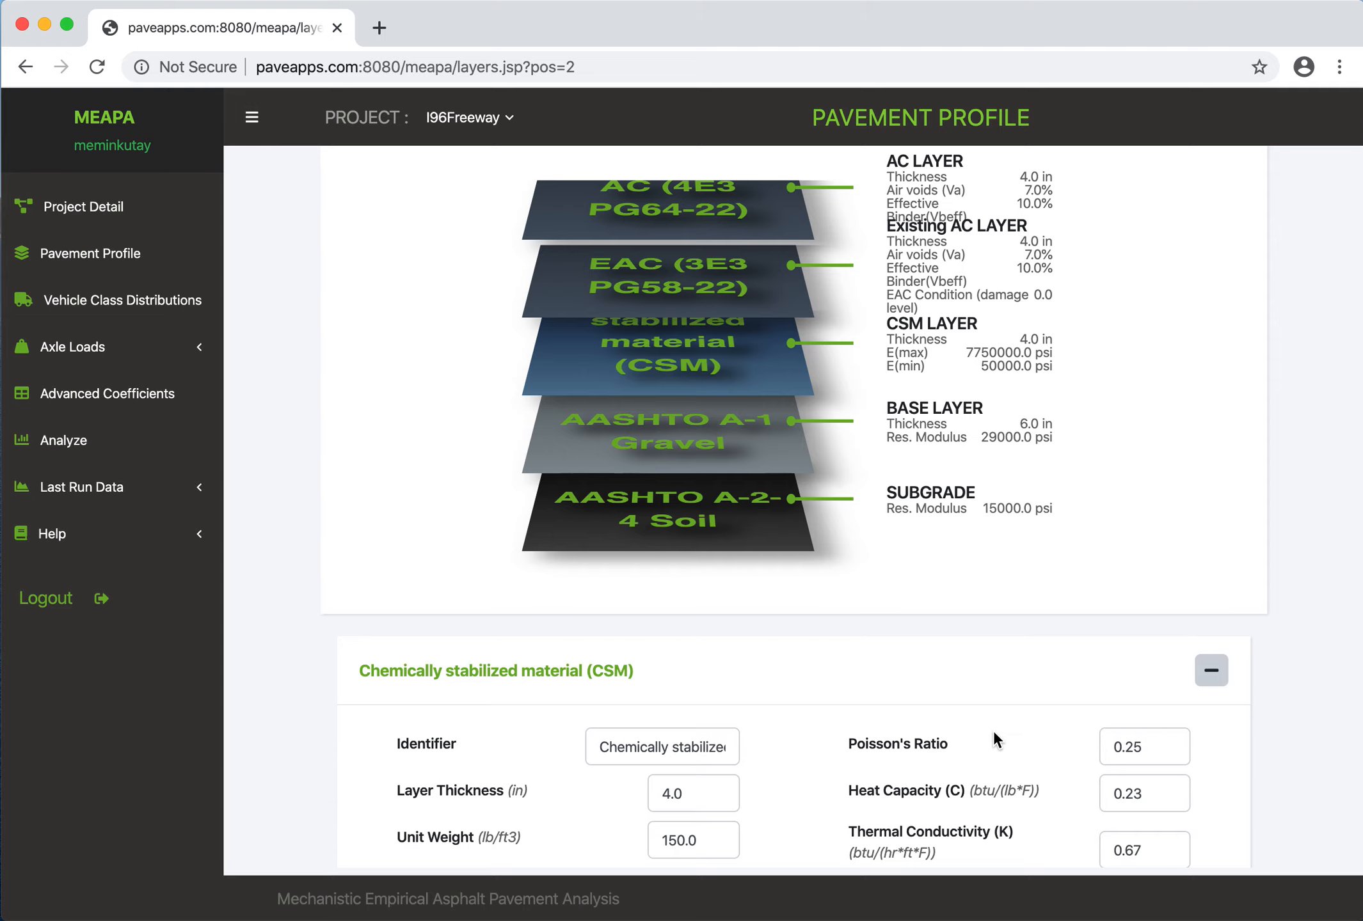
{"action": "left_click", "coordinate": [690, 449]}
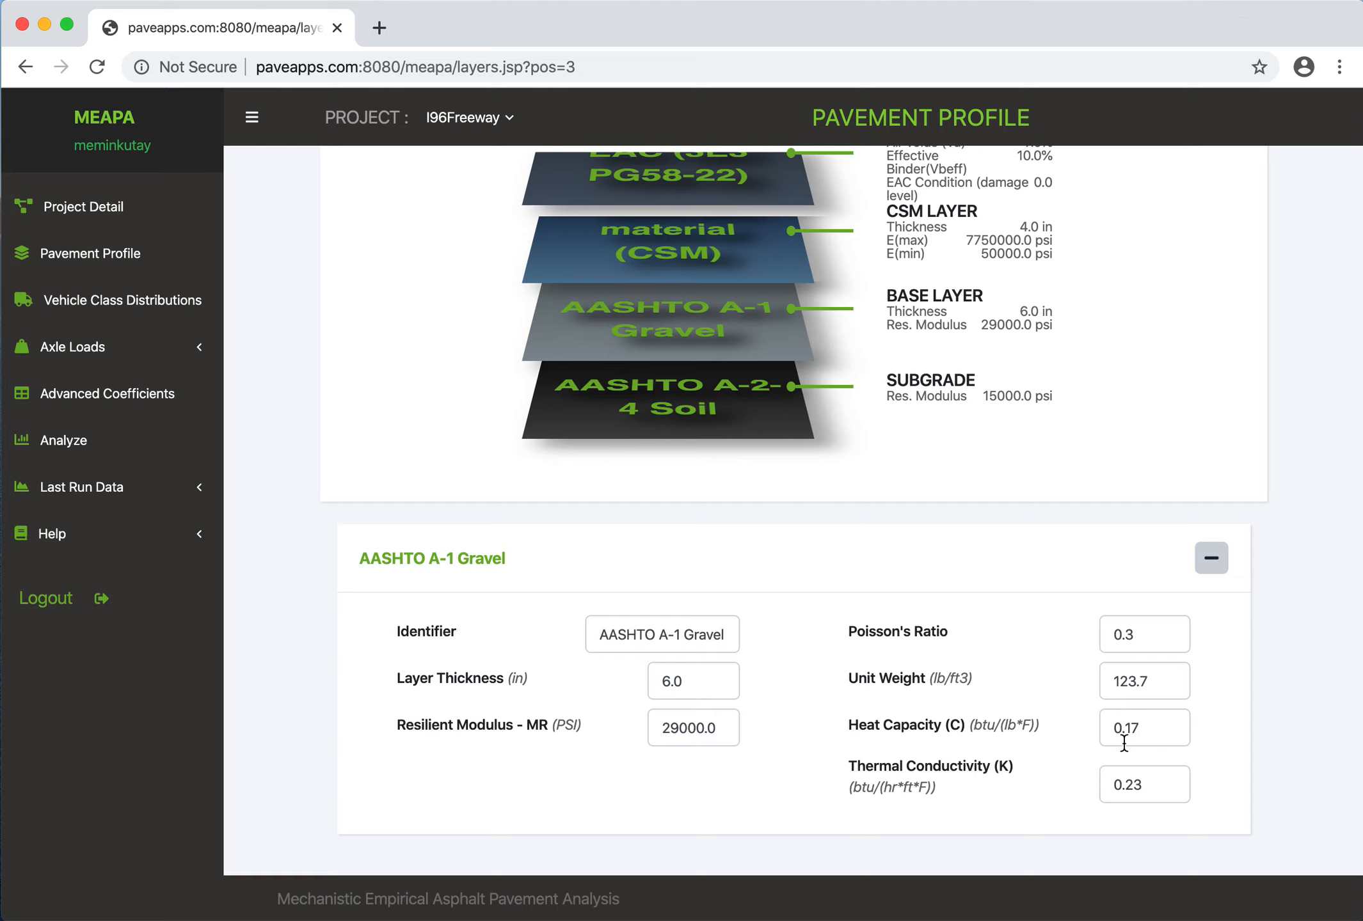
{"action": "scroll", "coordinate": [943, 641], "scroll_direction": "up", "scroll_amount": 3}
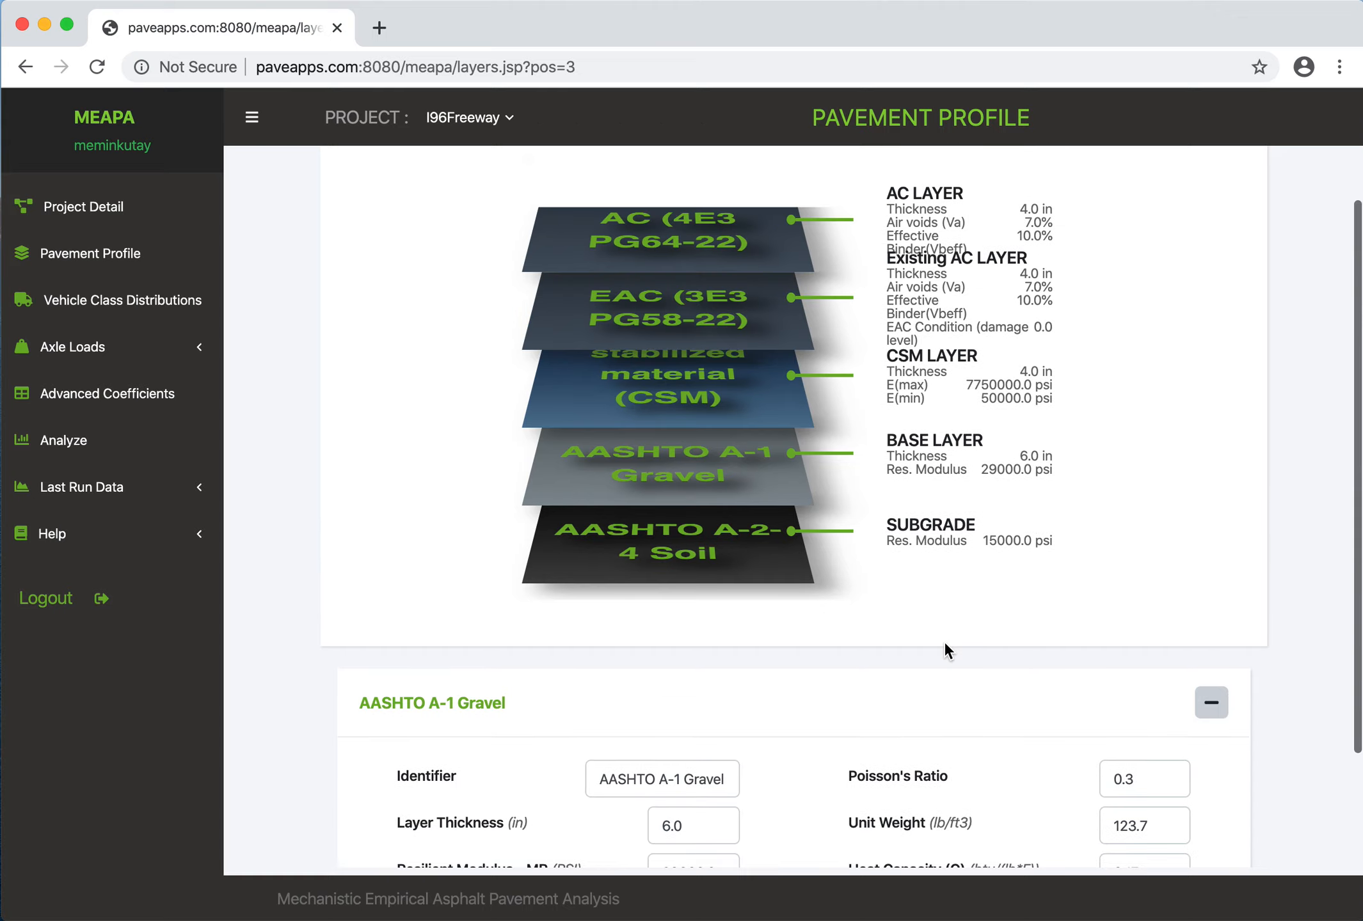
- Delete the EAC (3E3 PG58-22) layer from the pavement profile
{"action": "left_click", "coordinate": [702, 311]}
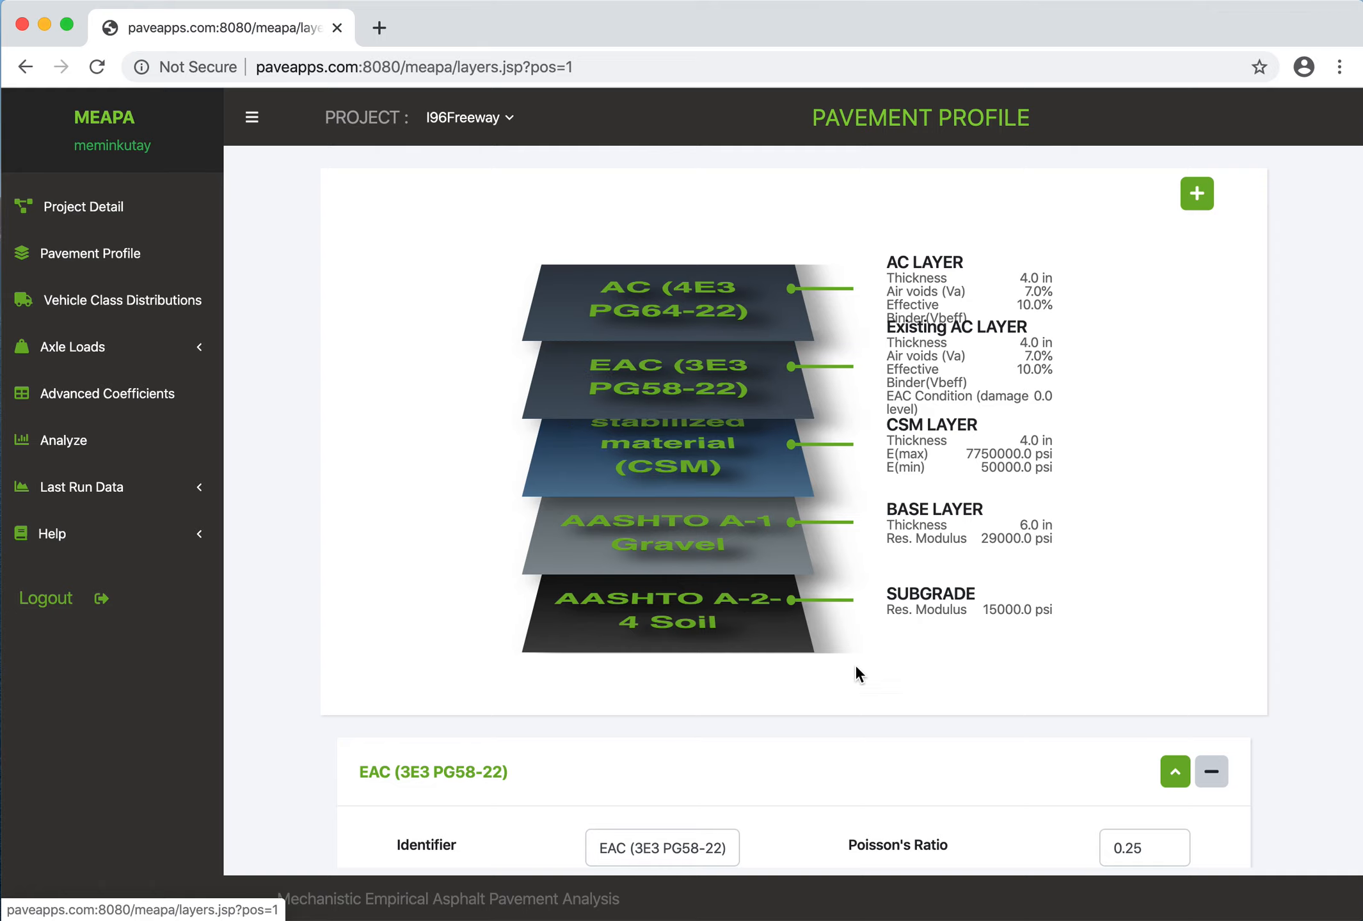
{"action": "scroll", "coordinate": [858, 668], "scroll_direction": "down", "scroll_amount": 3}
{"action": "scroll", "coordinate": [864, 686], "scroll_direction": "down", "scroll_amount": 5}
{"action": "scroll", "coordinate": [867, 676], "scroll_direction": "up", "scroll_amount": 8}
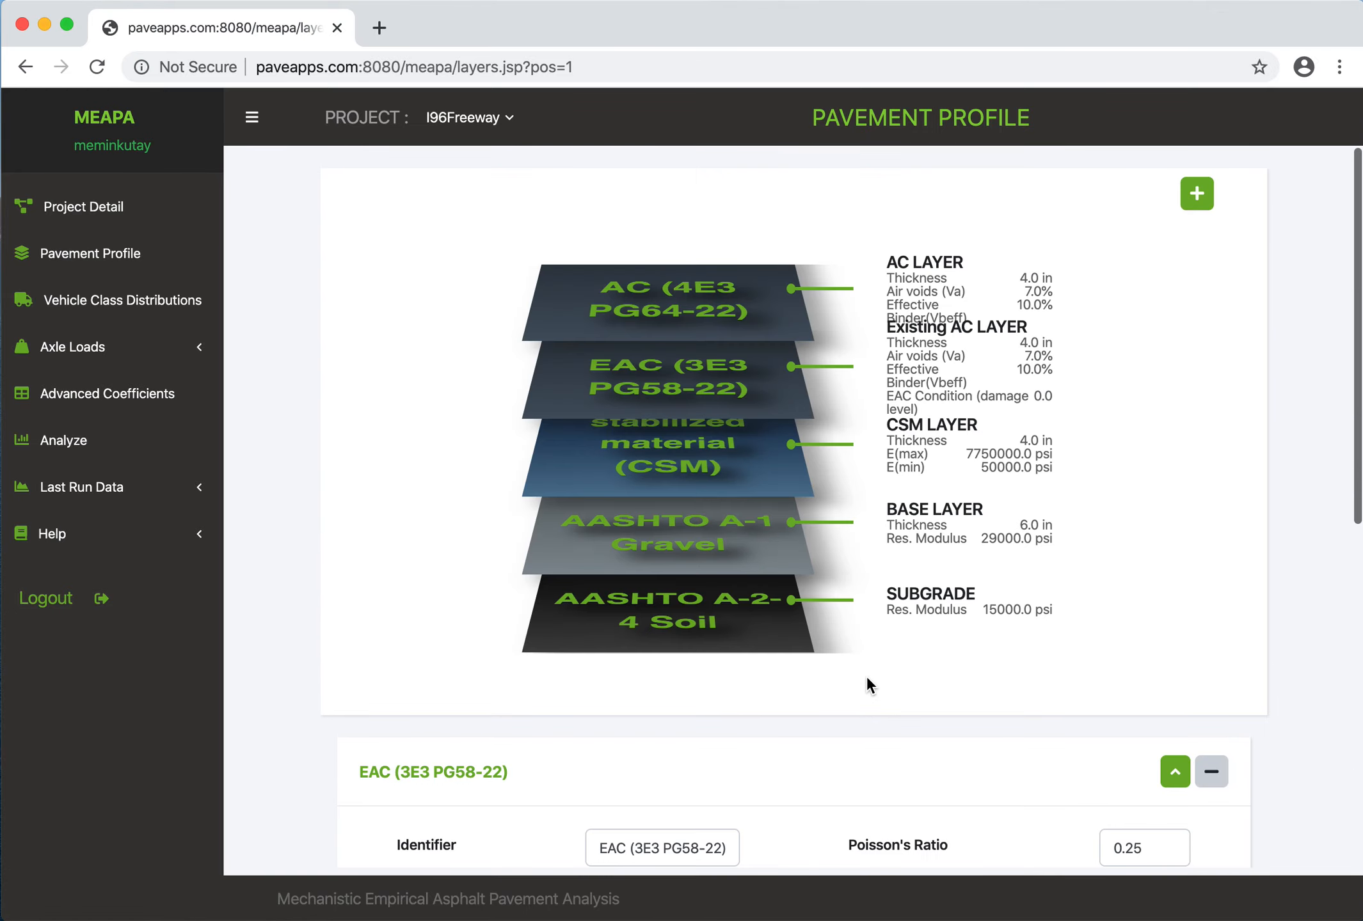
{"action": "scroll", "coordinate": [867, 677], "scroll_direction": "down", "scroll_amount": 3}
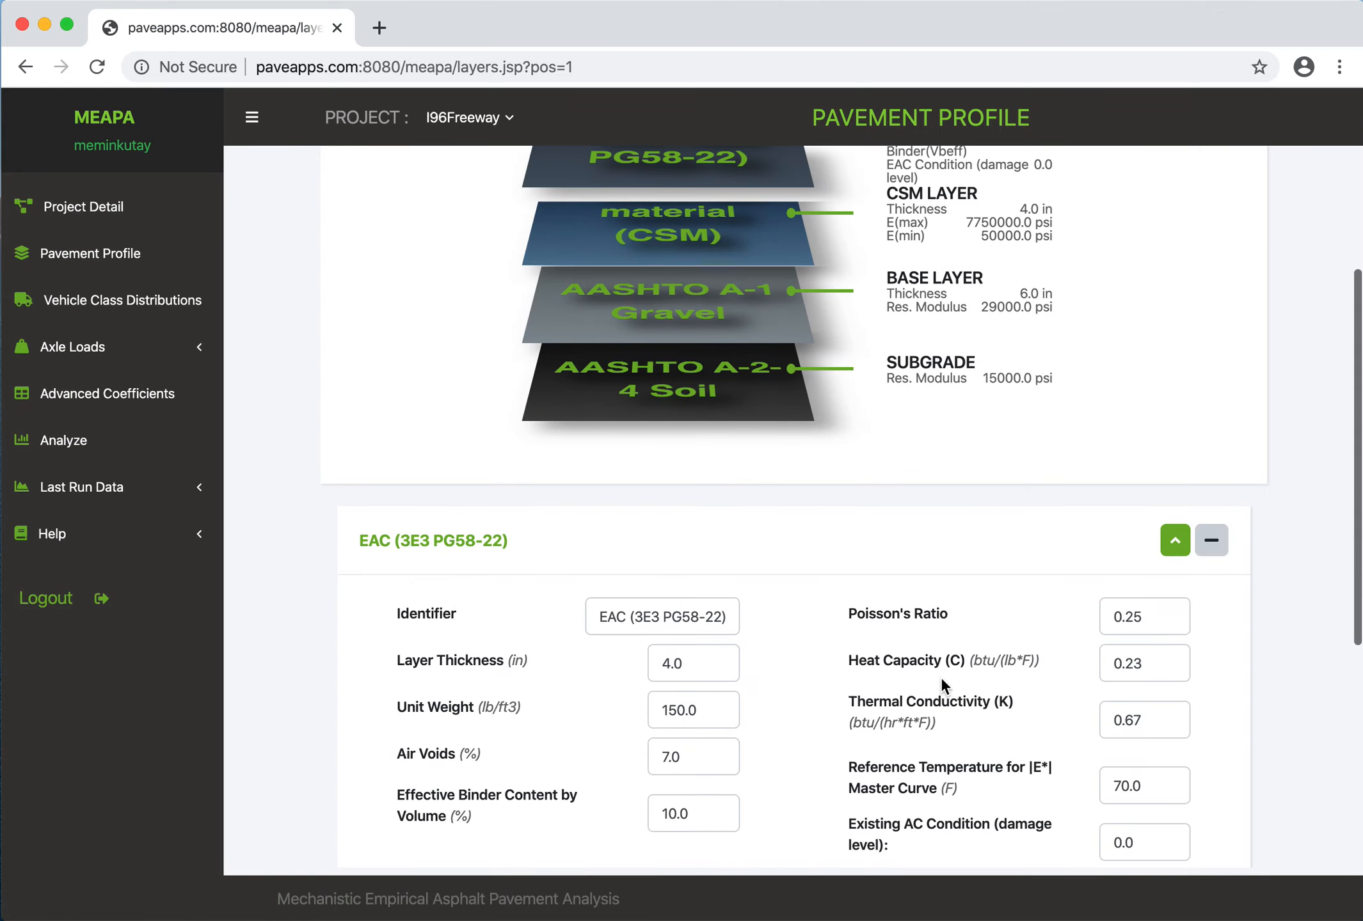
{"action": "left_click", "coordinate": [1210, 542]}
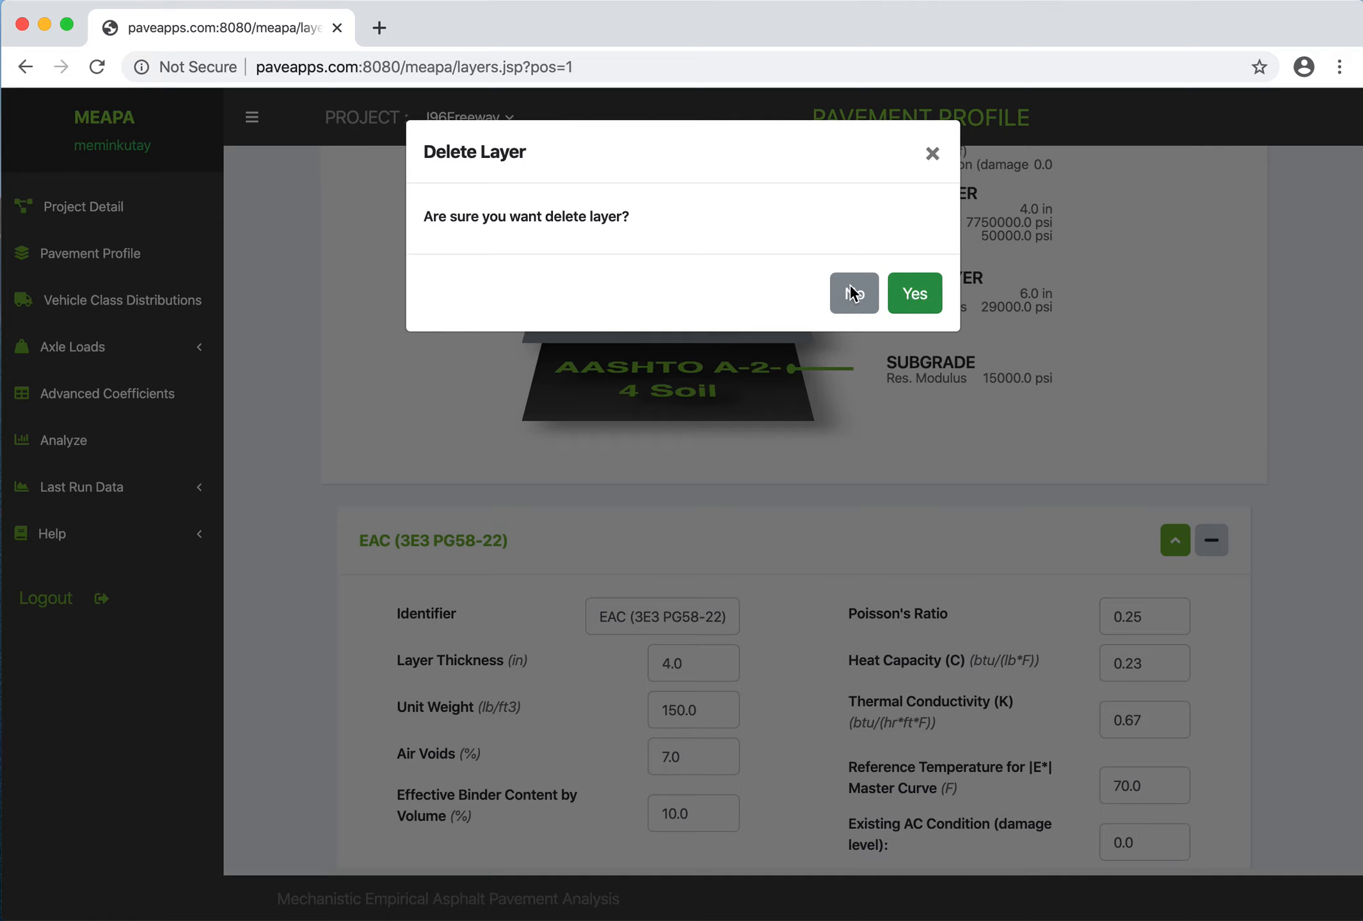
{"action": "left_click", "coordinate": [915, 296]}
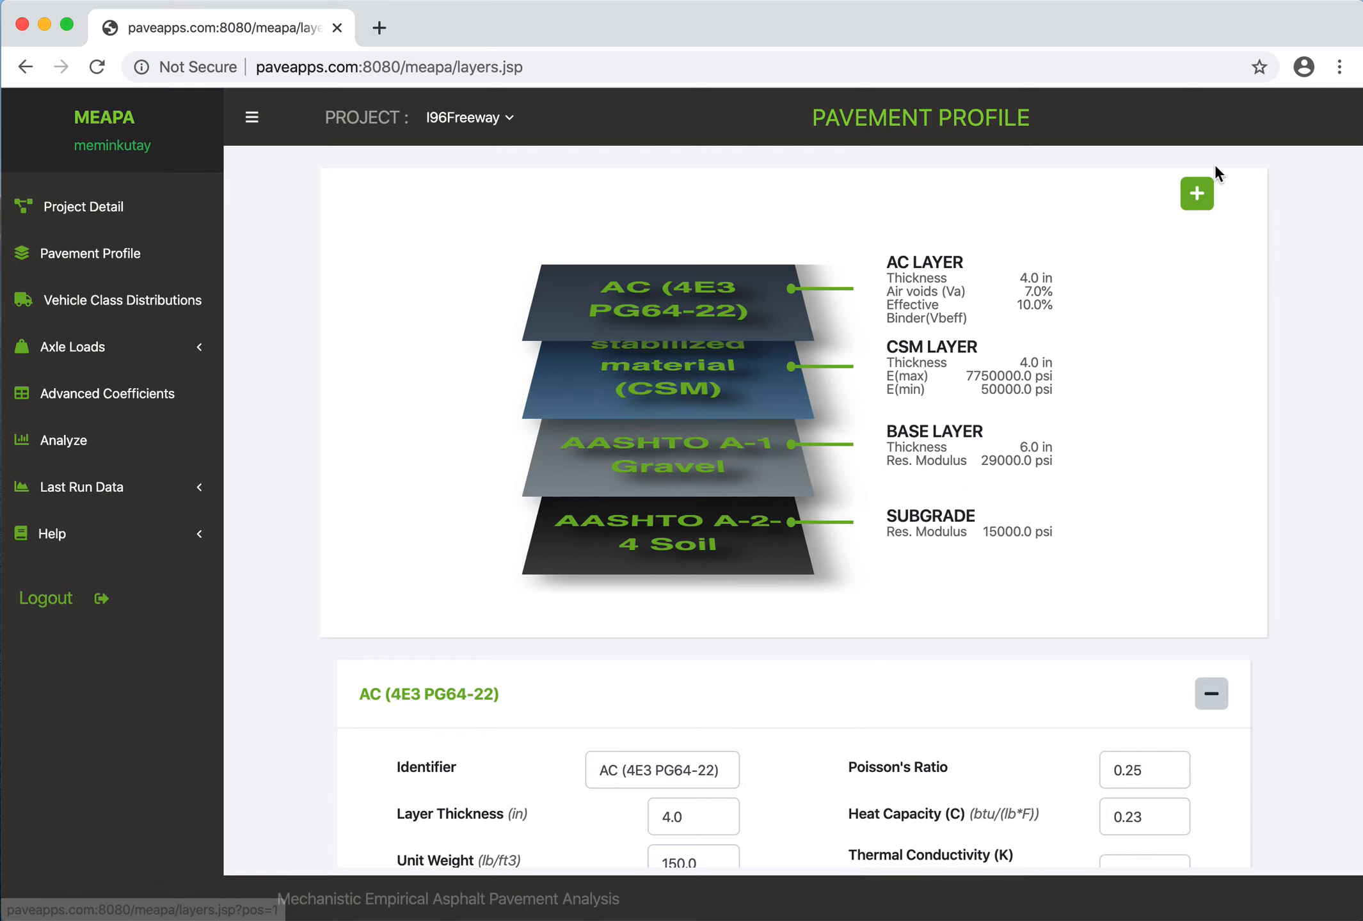
- Create a new layer of type EAC and name it EAC
{"action": "left_click", "coordinate": [1196, 194]}
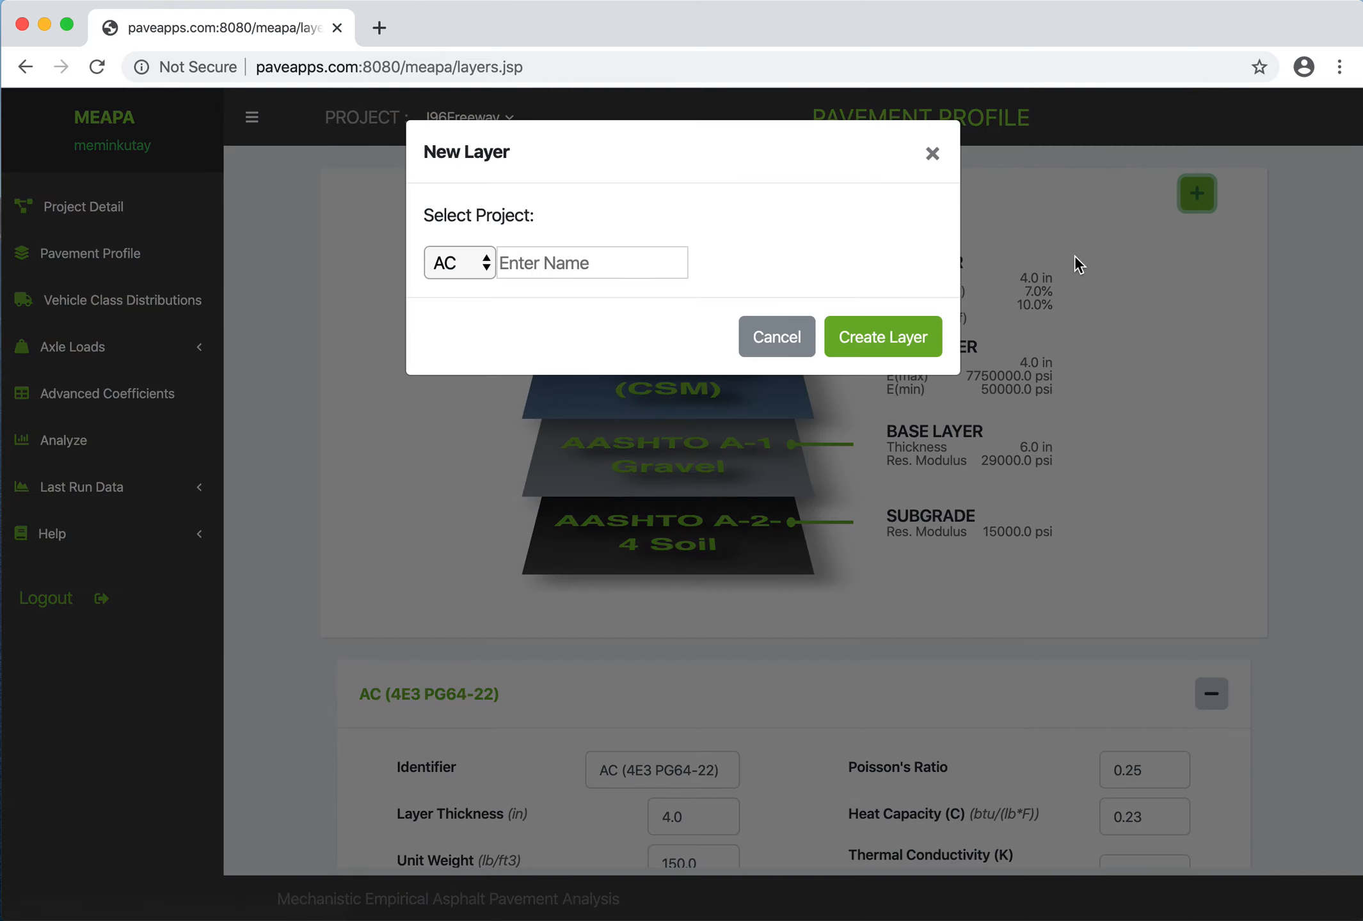
{"action": "left_click", "coordinate": [556, 269]}
{"action": "left_click", "coordinate": [474, 264]}
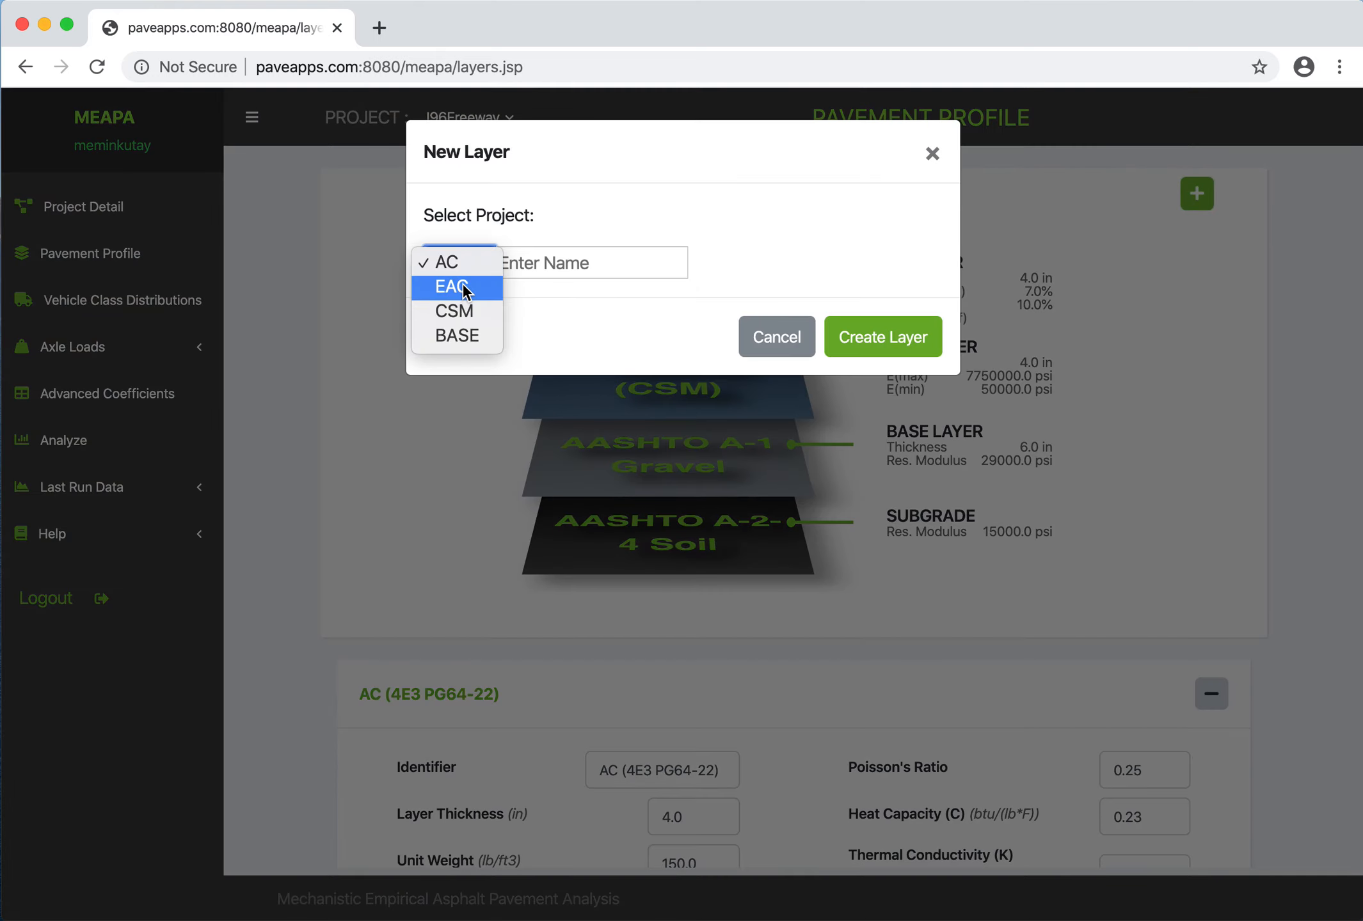
{"action": "left_click", "coordinate": [462, 283]}
{"action": "left_click", "coordinate": [541, 264]}
{"action": "type", "text": "EAC"}
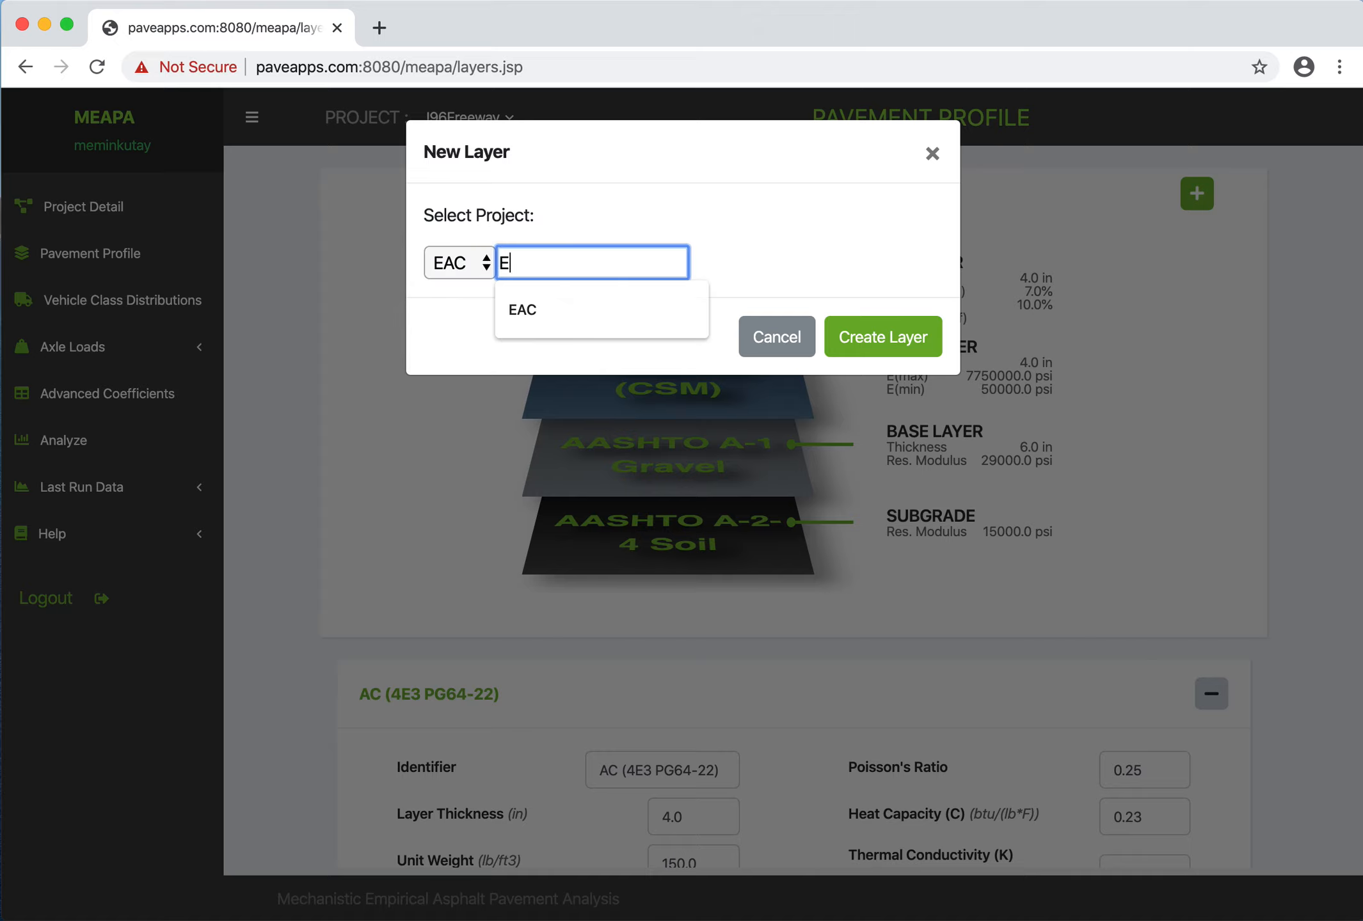
{"action": "left_click", "coordinate": [891, 339]}
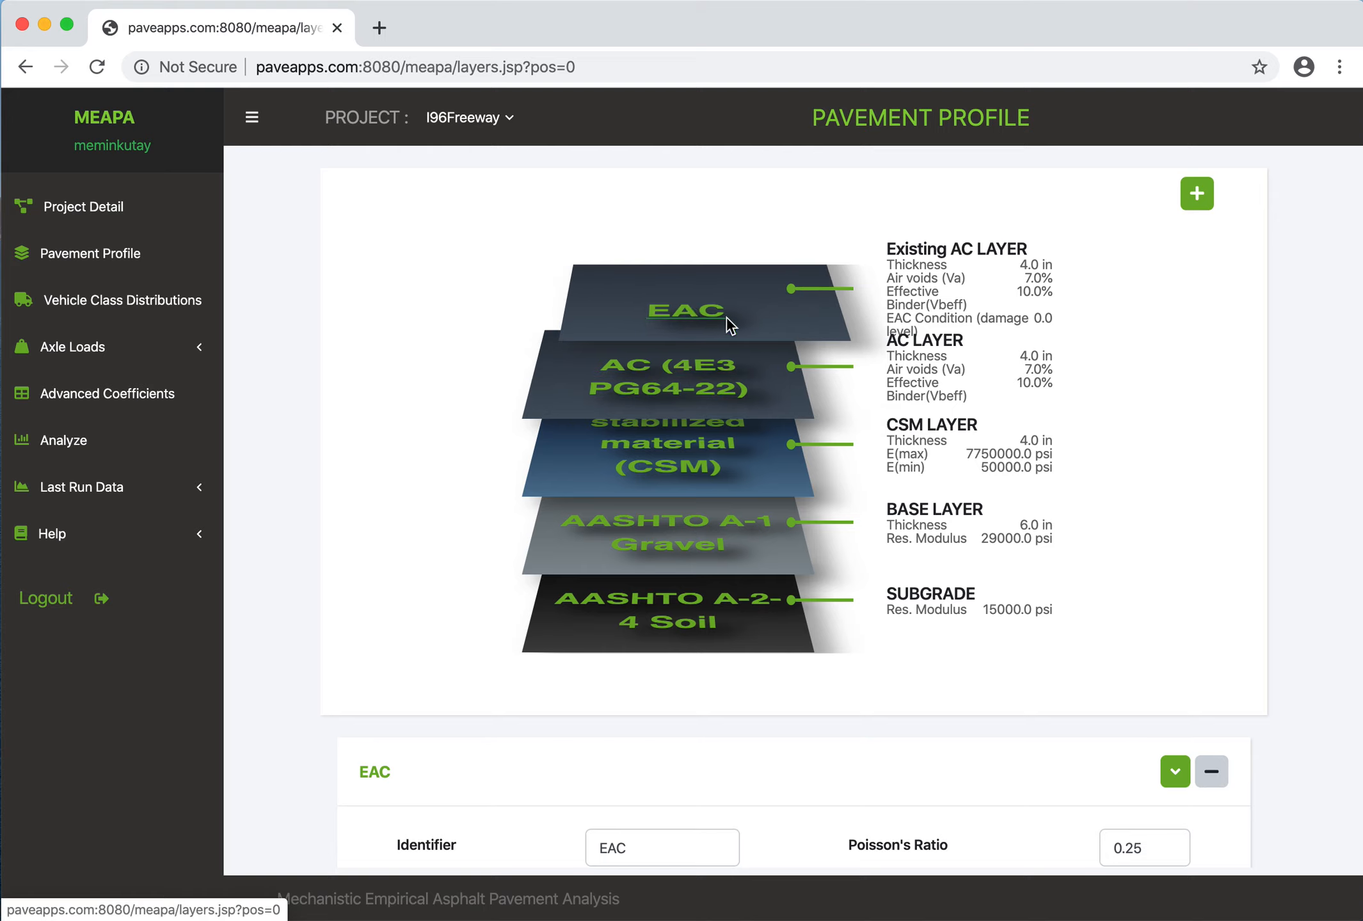
- Move the new EAC layer below the AC (4E3 PG64-22) layer
{"action": "left_click", "coordinate": [1176, 774]}
{"action": "left_click", "coordinate": [1176, 774]}
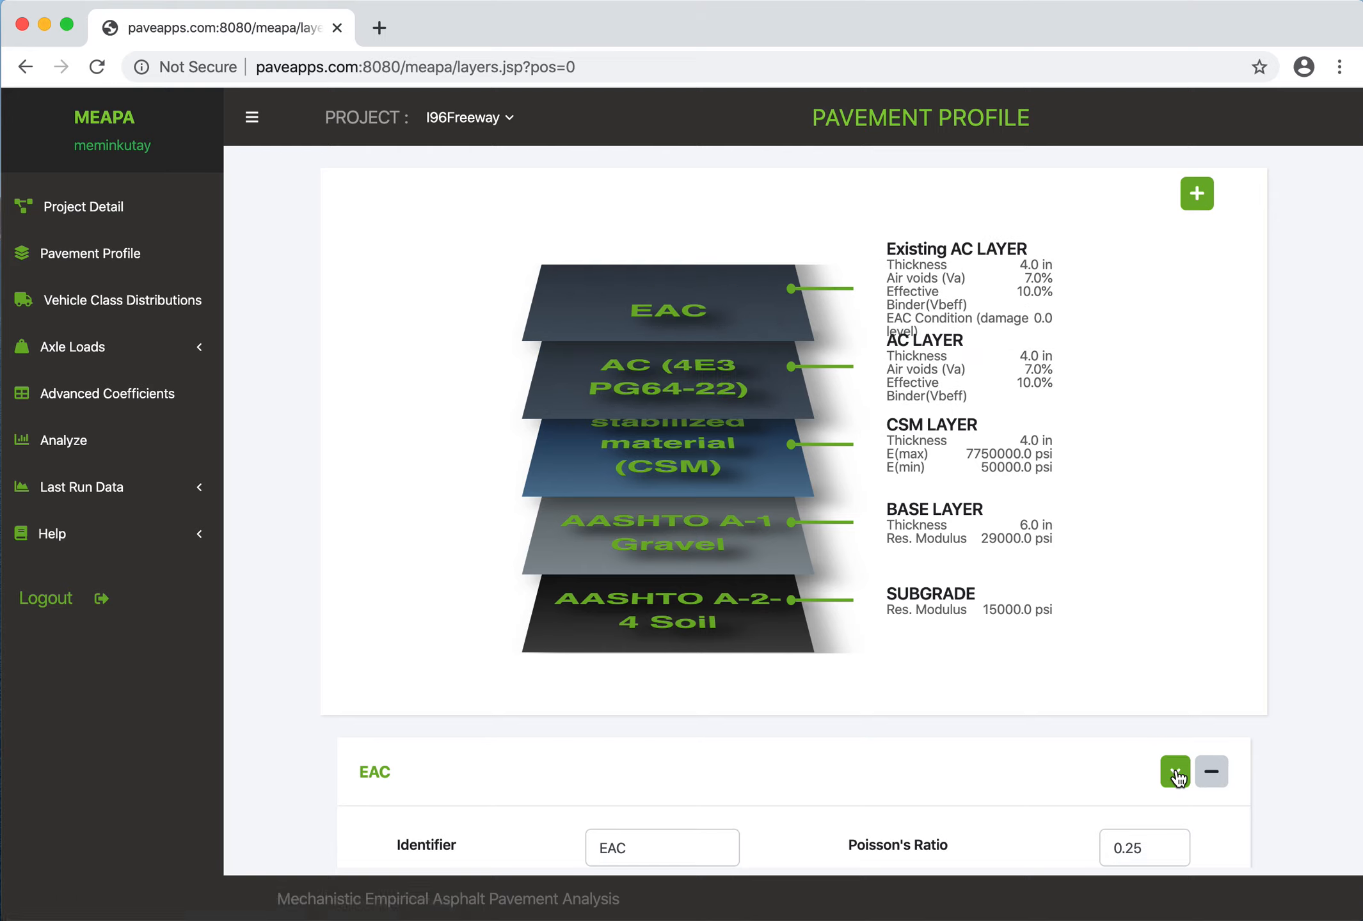
{"action": "left_click", "coordinate": [1176, 774]}
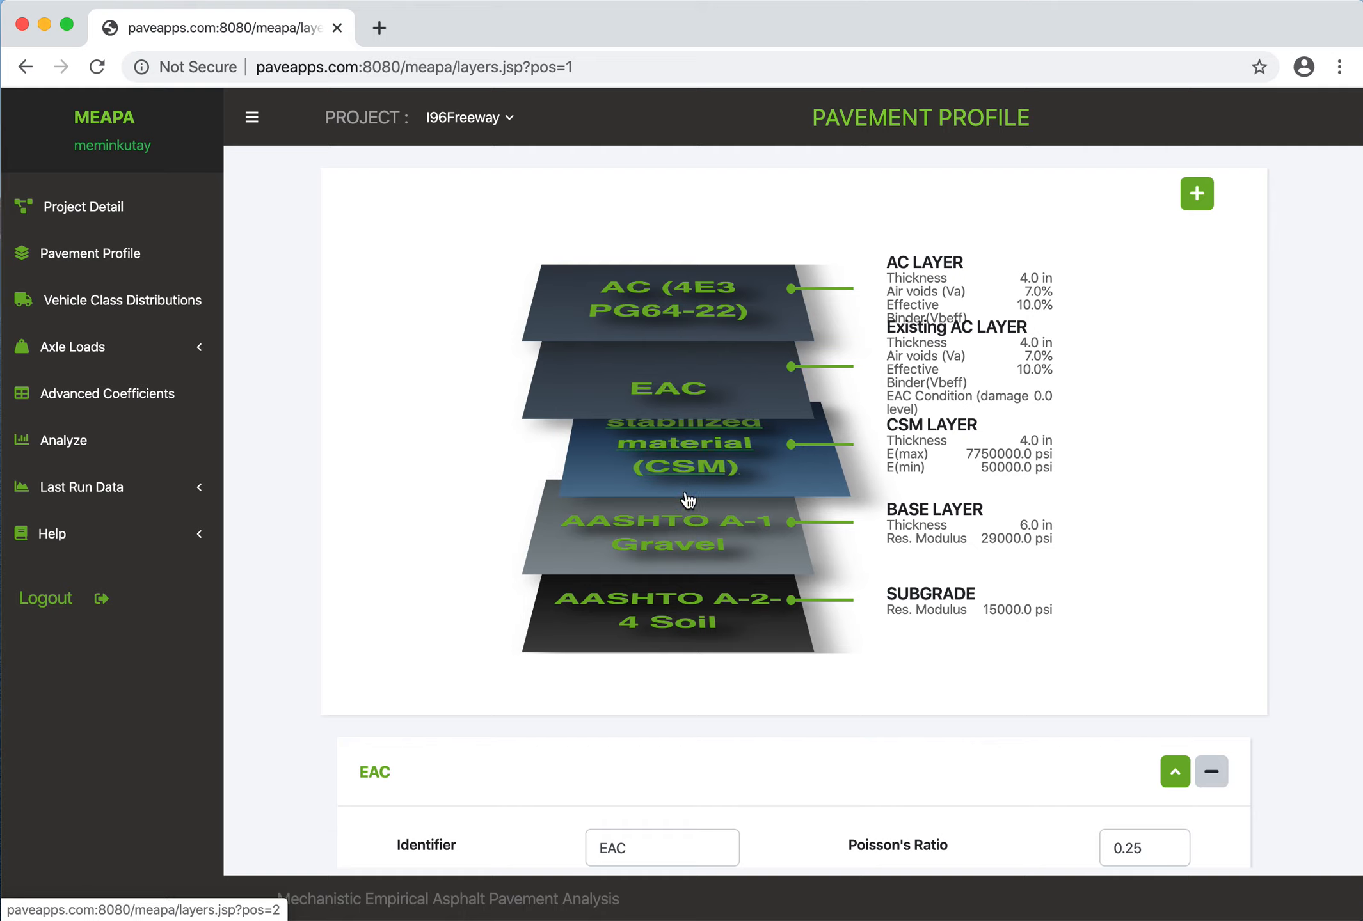
{"action": "left_click", "coordinate": [1175, 771]}
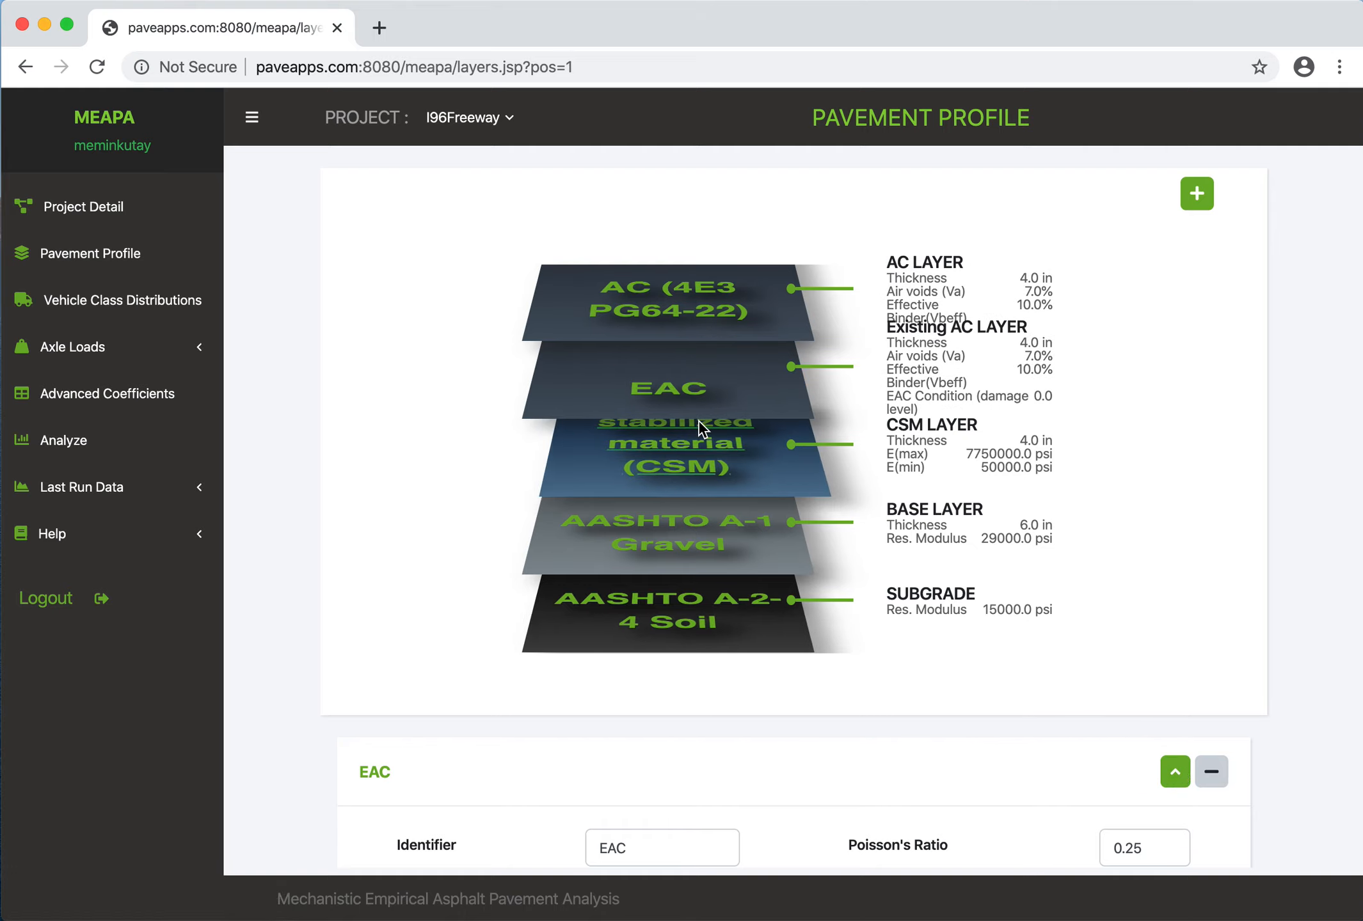
- Delete the new EAC layer from the pavement profile
{"action": "left_click", "coordinate": [1211, 772]}
{"action": "left_click", "coordinate": [909, 308]}
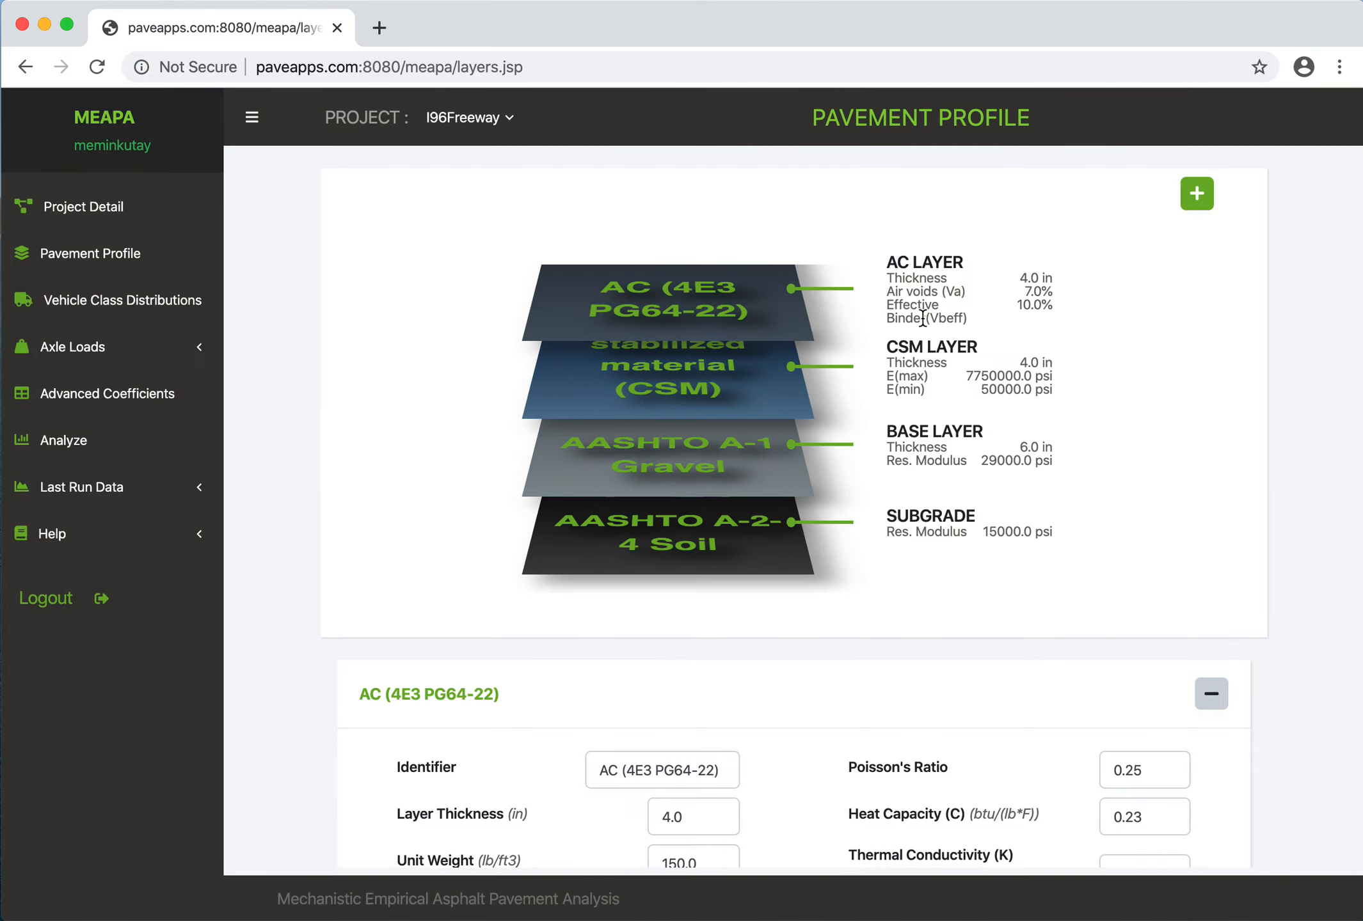
- Delete the chemically stabilized material (CSM) layer from the pavement profile
{"action": "left_click", "coordinate": [698, 366]}
{"action": "scroll", "coordinate": [858, 610], "scroll_direction": "down", "scroll_amount": 3}
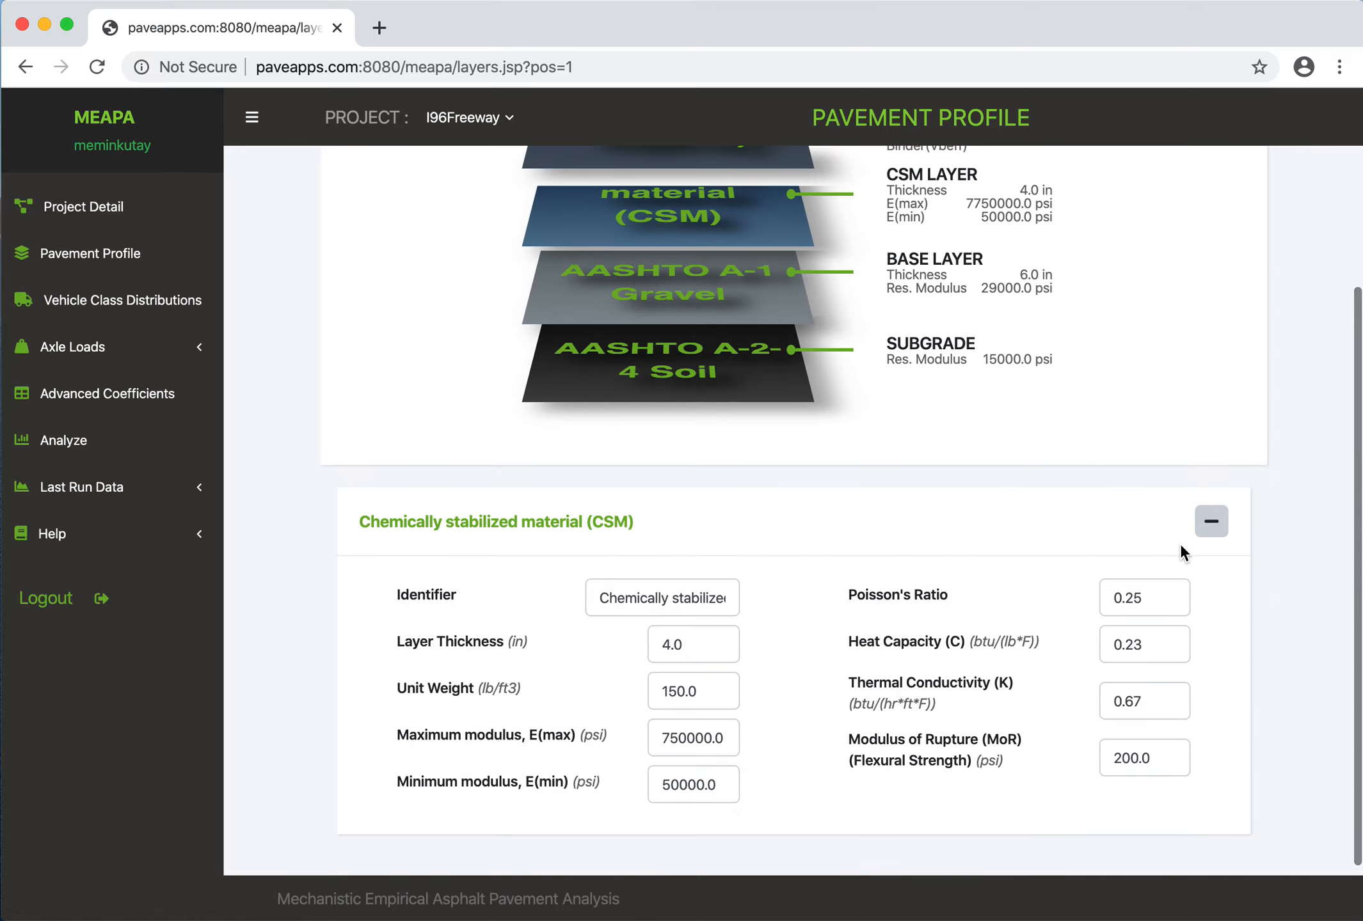
{"action": "left_click", "coordinate": [1211, 521]}
{"action": "left_click", "coordinate": [914, 293]}
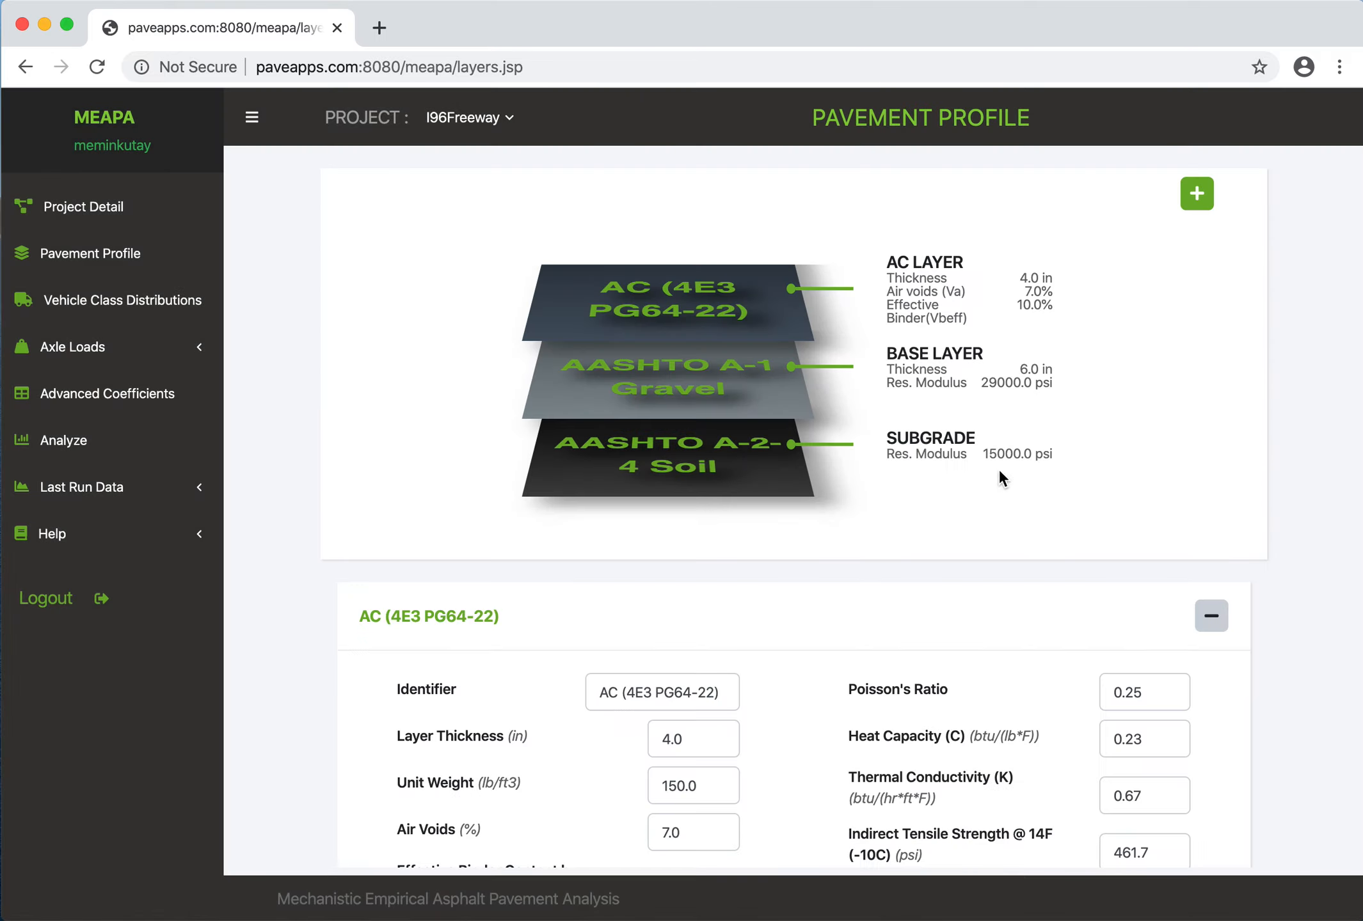
- Create a new BASE layer named Subbase Layer and move it below the AASHTO A-1 Gravel layer
{"action": "left_click", "coordinate": [1196, 193]}
{"action": "left_click", "coordinate": [583, 268]}
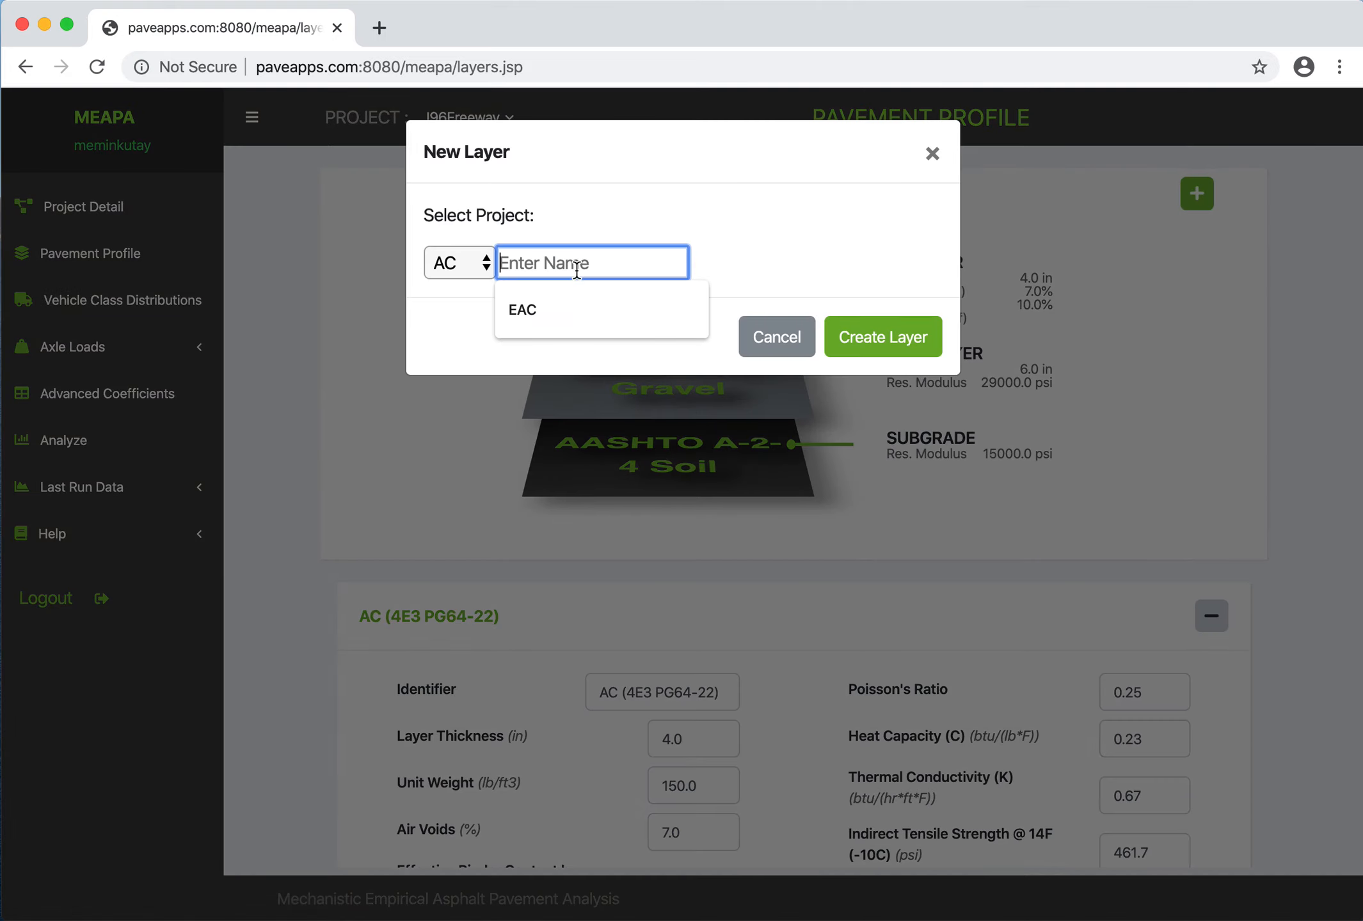
{"action": "left_click", "coordinate": [453, 269]}
{"action": "left_click", "coordinate": [465, 339]}
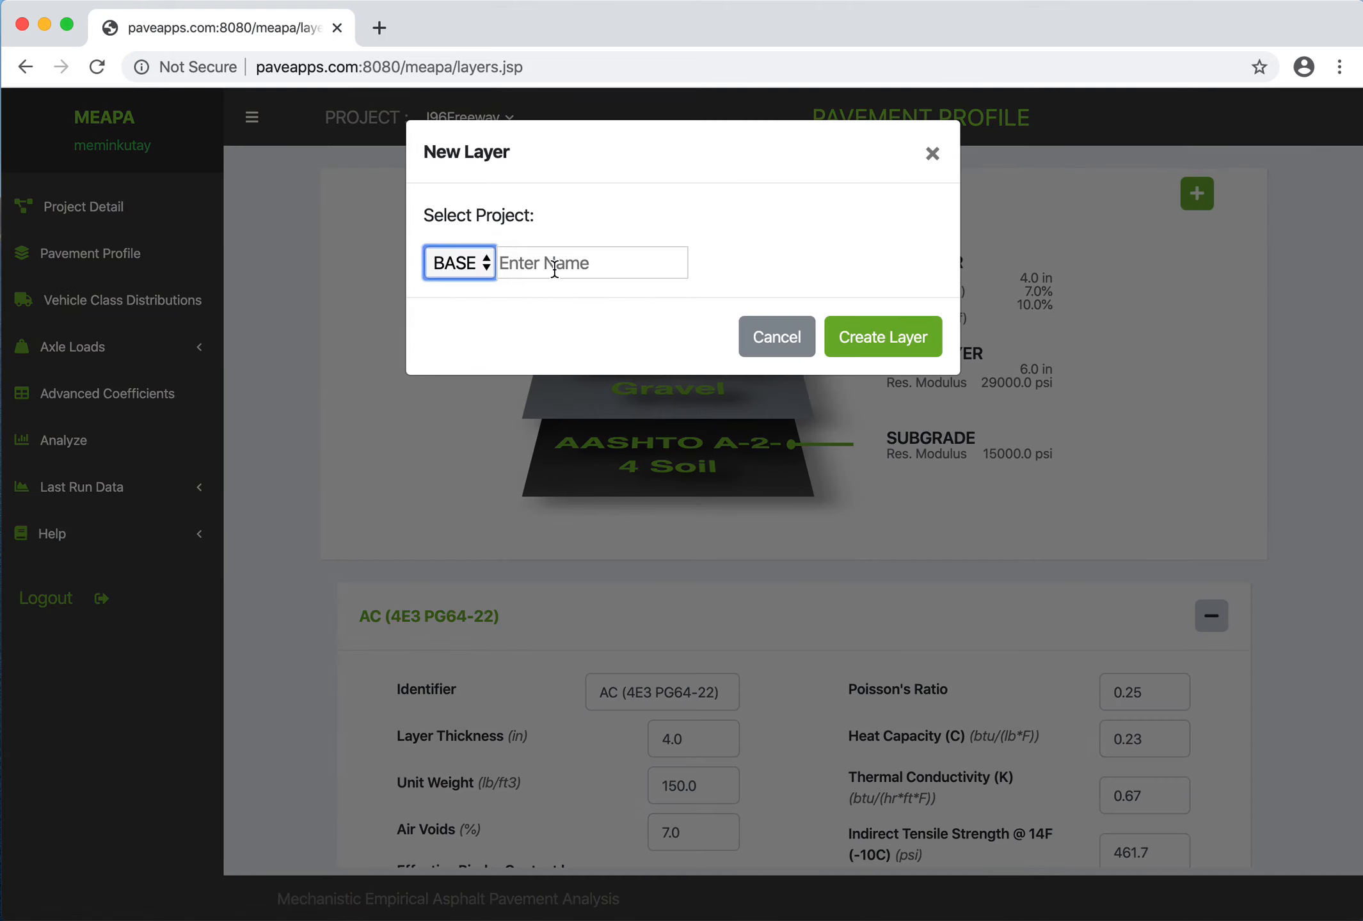
{"action": "left_click", "coordinate": [594, 261]}
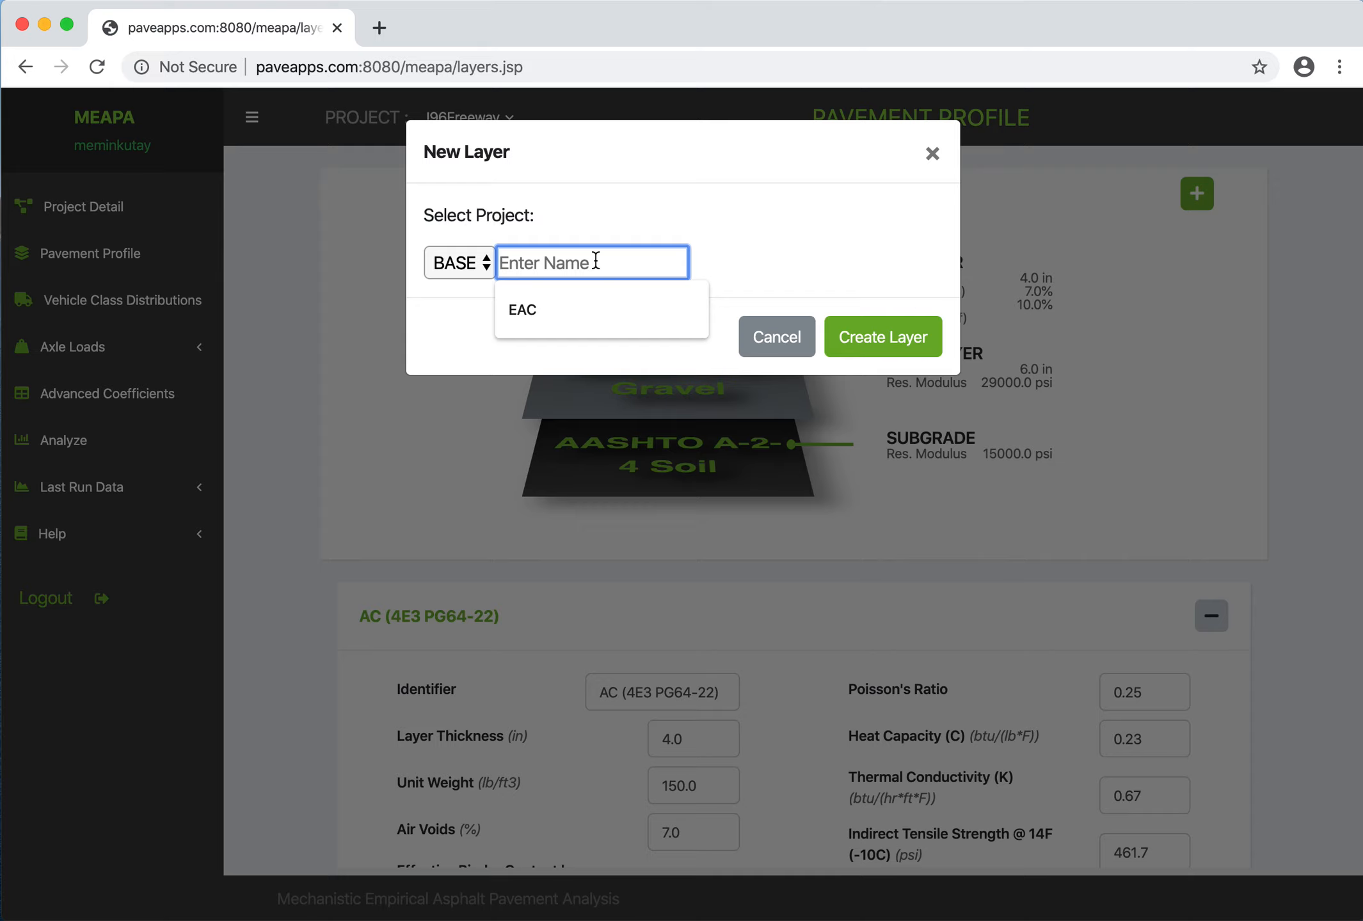
{"action": "type", "text": "Subbase Layer"}
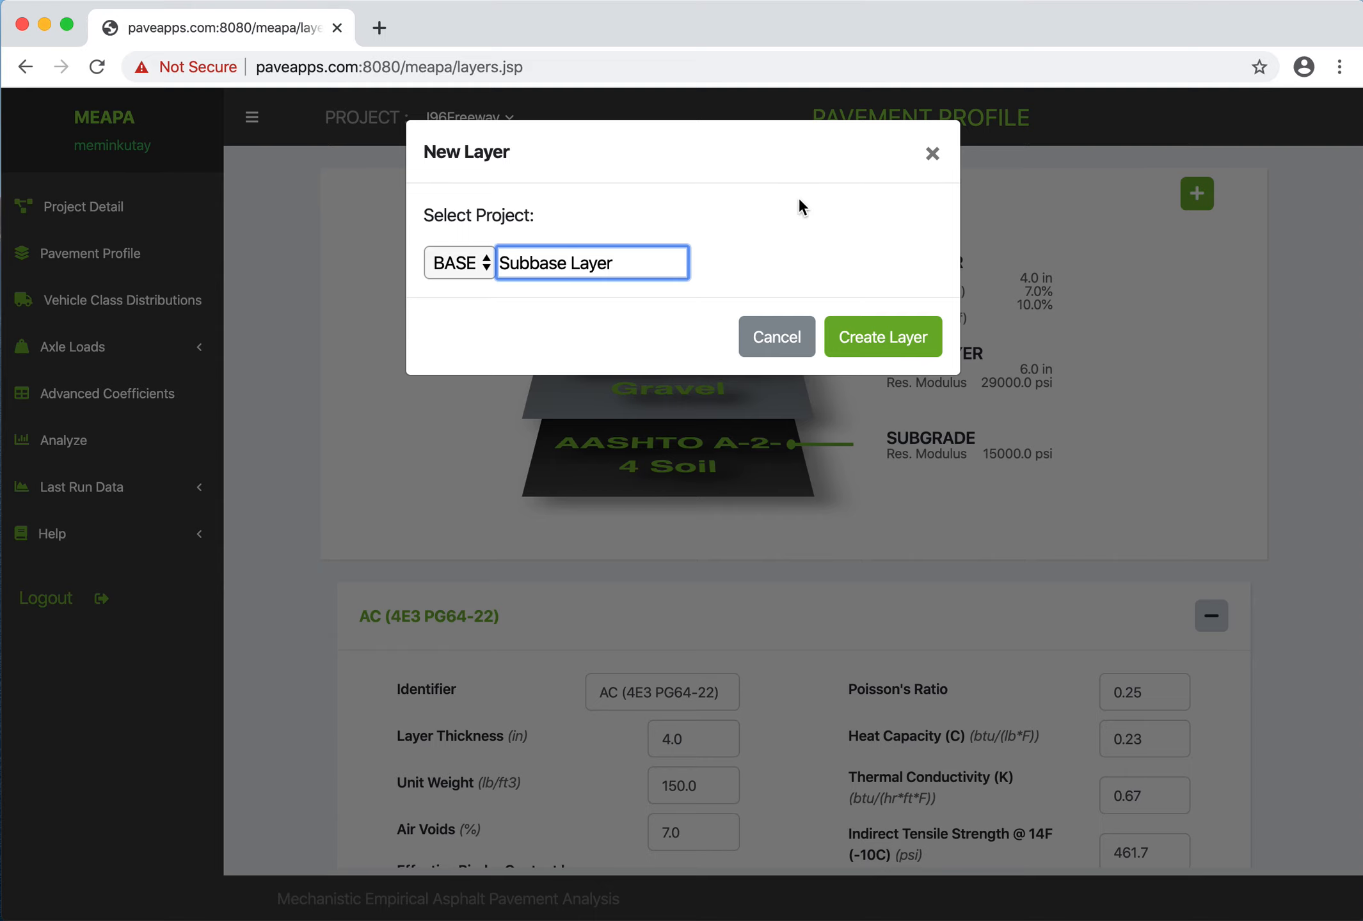
{"action": "left_click", "coordinate": [854, 339]}
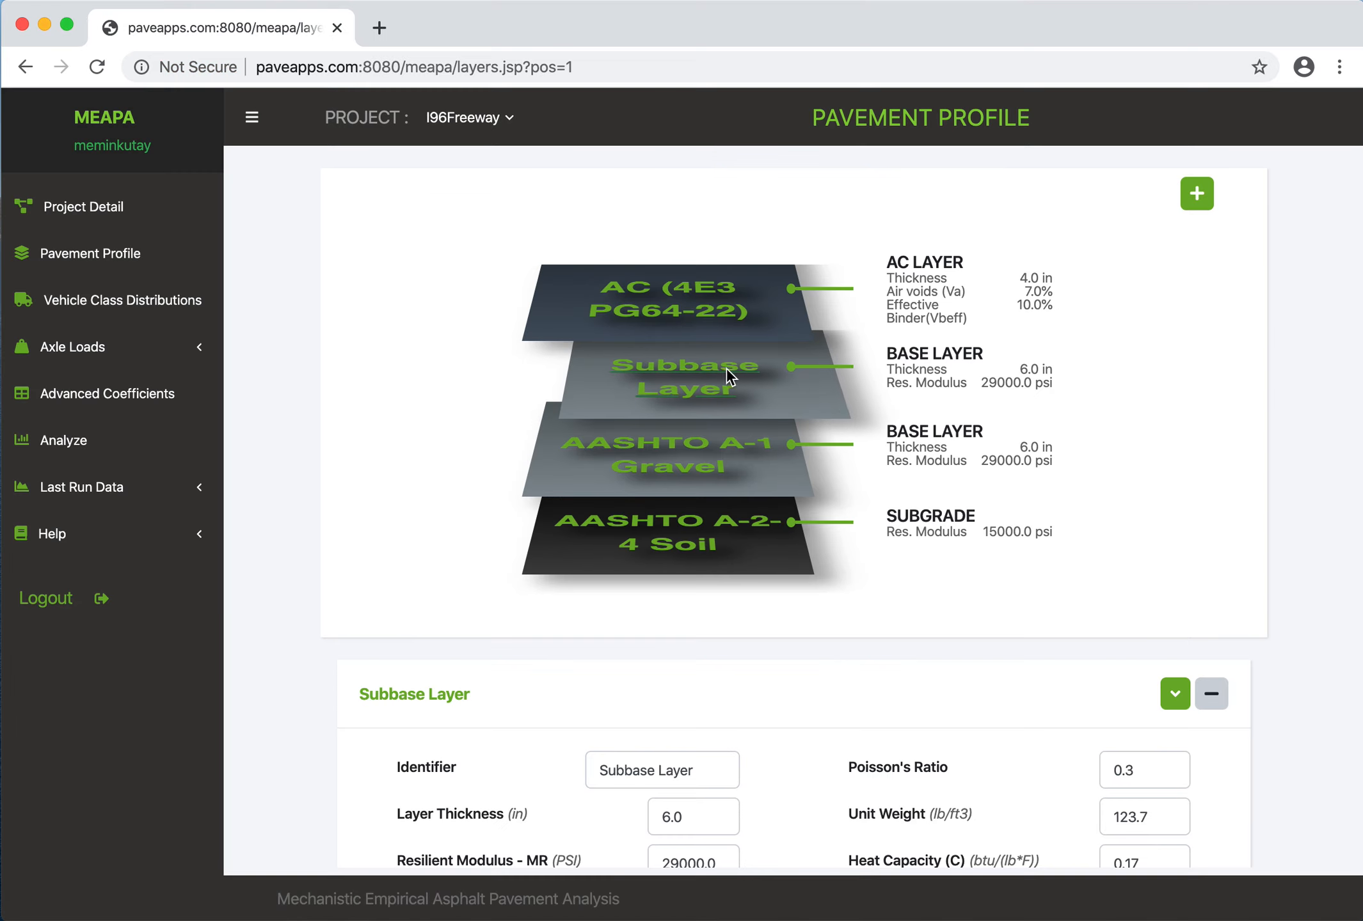
{"action": "left_click", "coordinate": [1175, 692]}
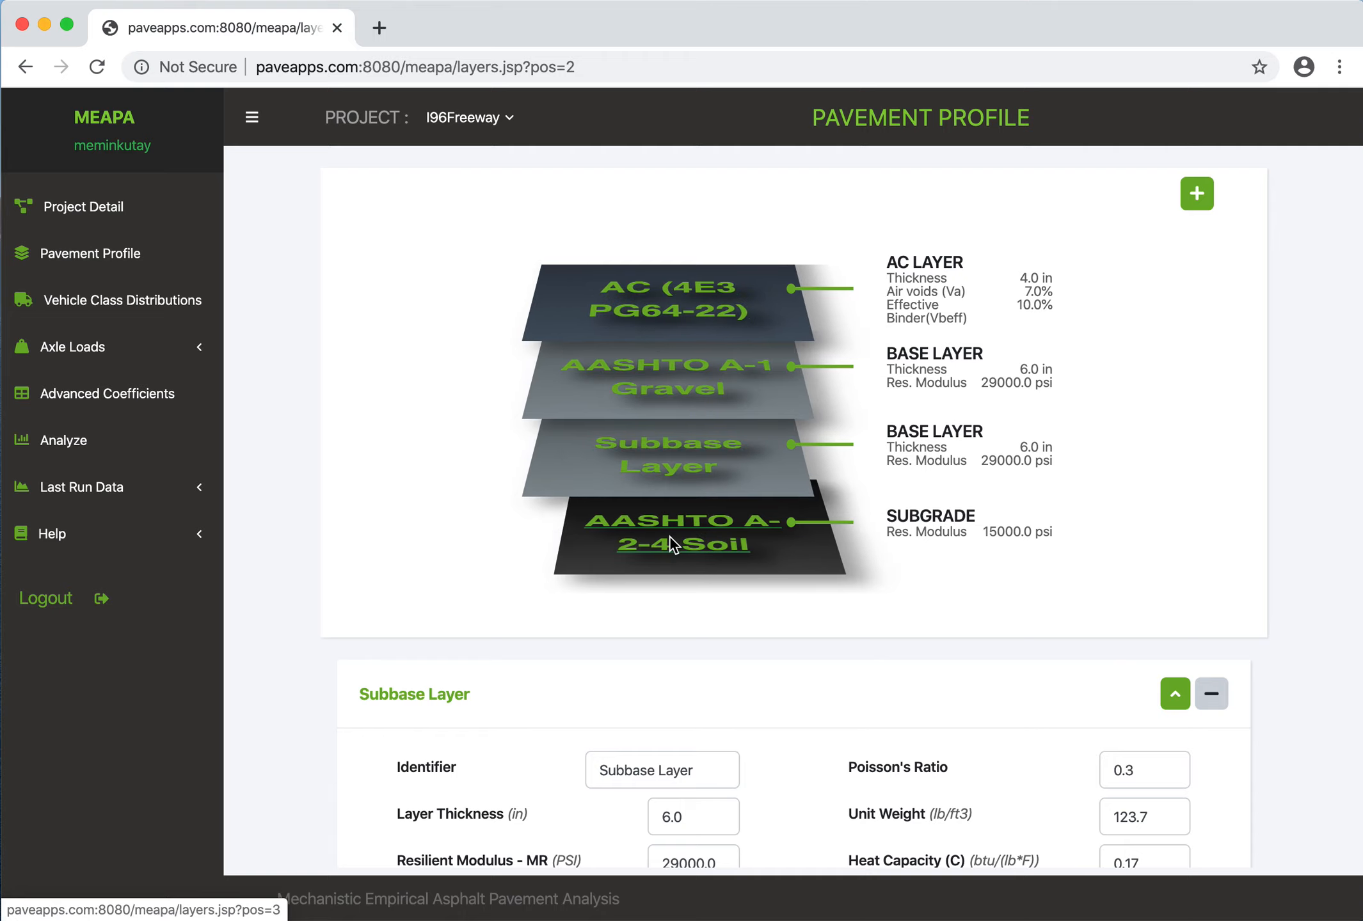
- Set the Subbase Layer's thickness to 7 in and save the change
{"action": "scroll", "coordinate": [699, 576], "scroll_direction": "down", "scroll_amount": 3}
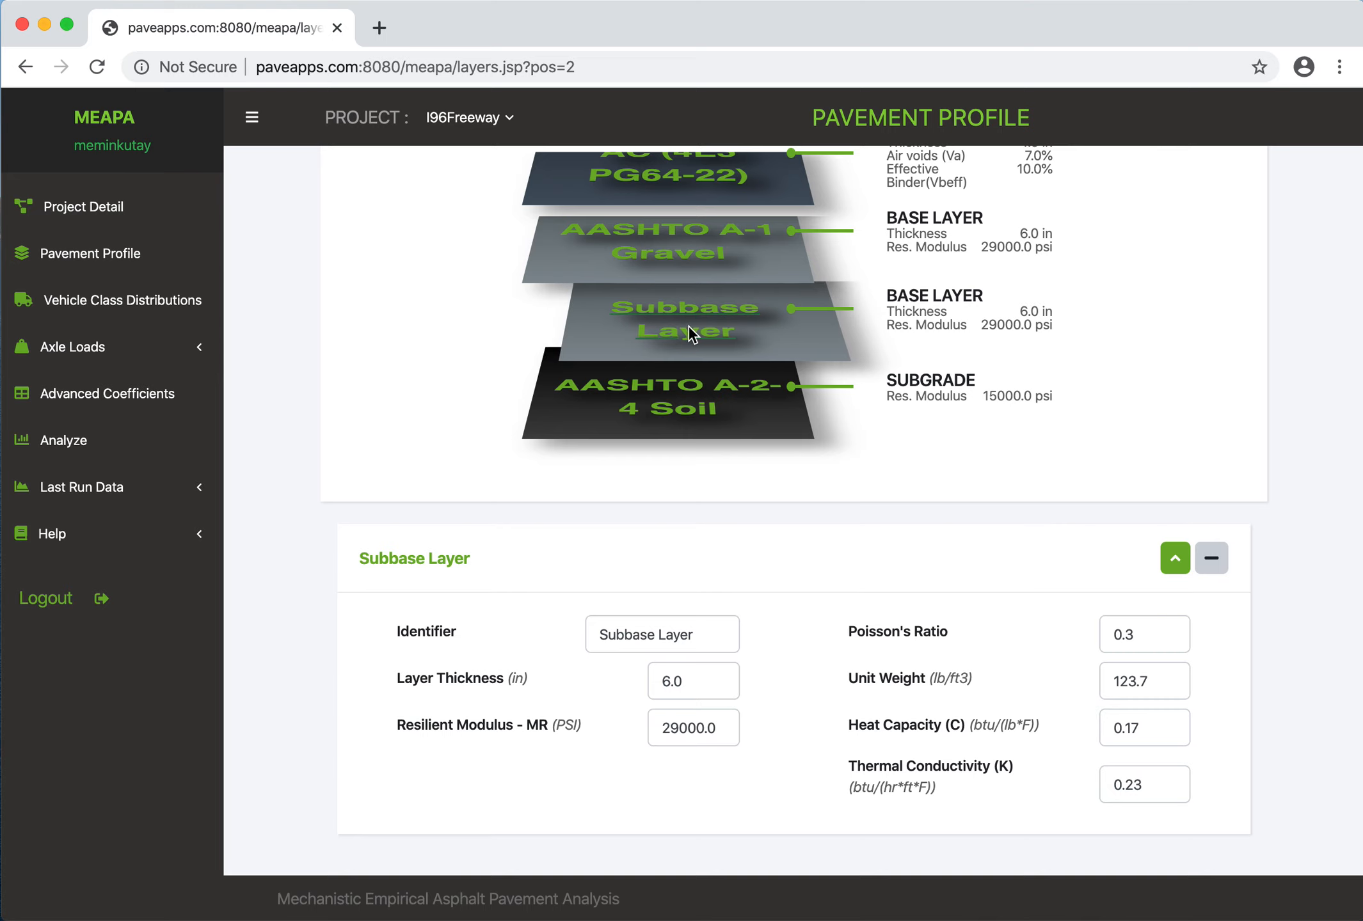
{"action": "scroll", "coordinate": [678, 339], "scroll_direction": "up", "scroll_amount": 3}
{"action": "scroll", "coordinate": [582, 724], "scroll_direction": "down", "scroll_amount": 3}
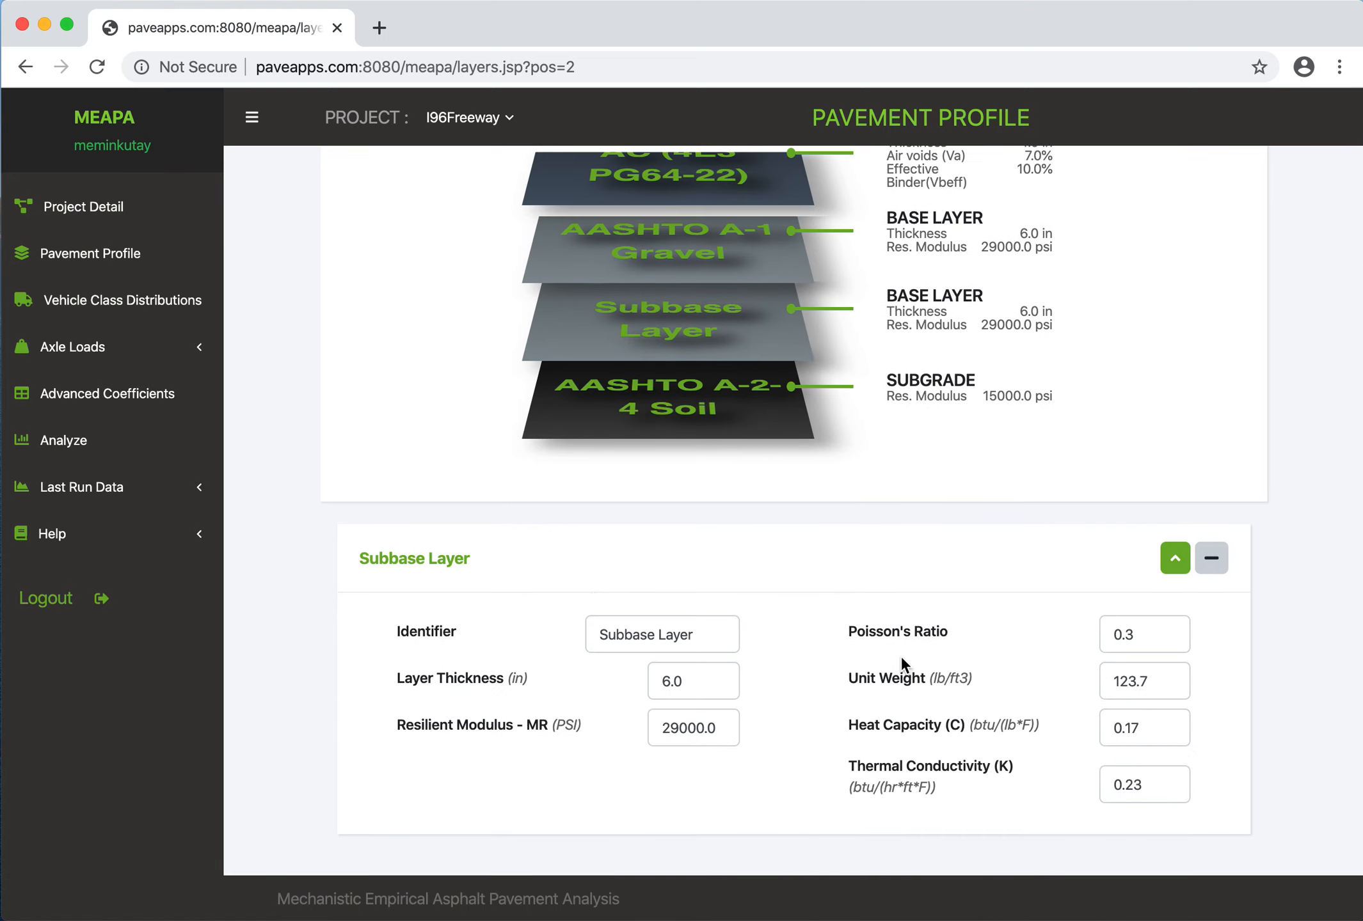
{"action": "scroll", "coordinate": [901, 654], "scroll_direction": "up", "scroll_amount": 2}
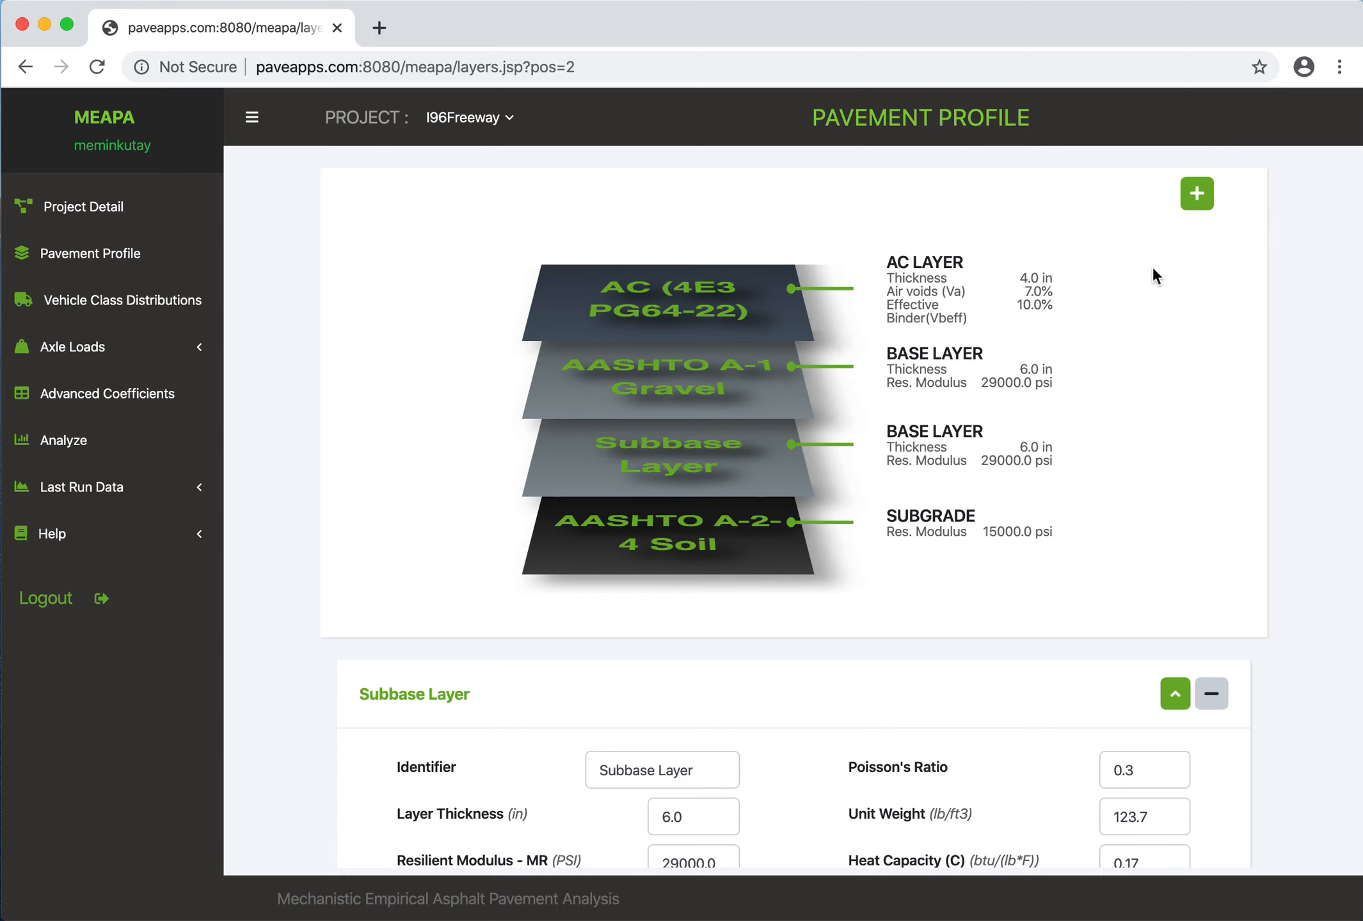
{"action": "scroll", "coordinate": [1008, 527], "scroll_direction": "down", "scroll_amount": 2}
{"action": "left_click", "coordinate": [693, 675]}
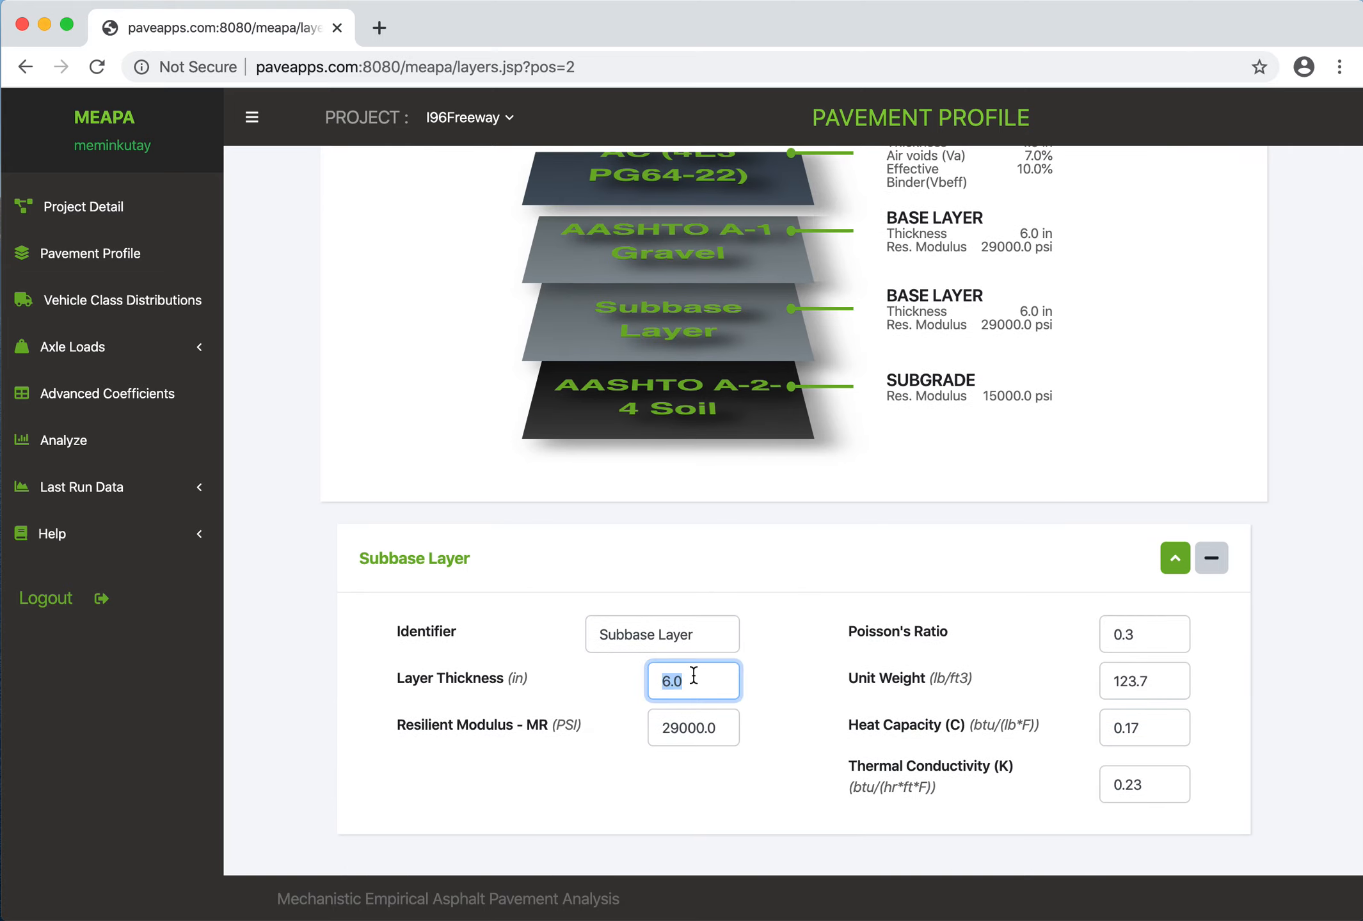
{"action": "type", "text": "7"}
{"action": "left_click", "coordinate": [735, 727]}
{"action": "left_click", "coordinate": [1276, 107]}
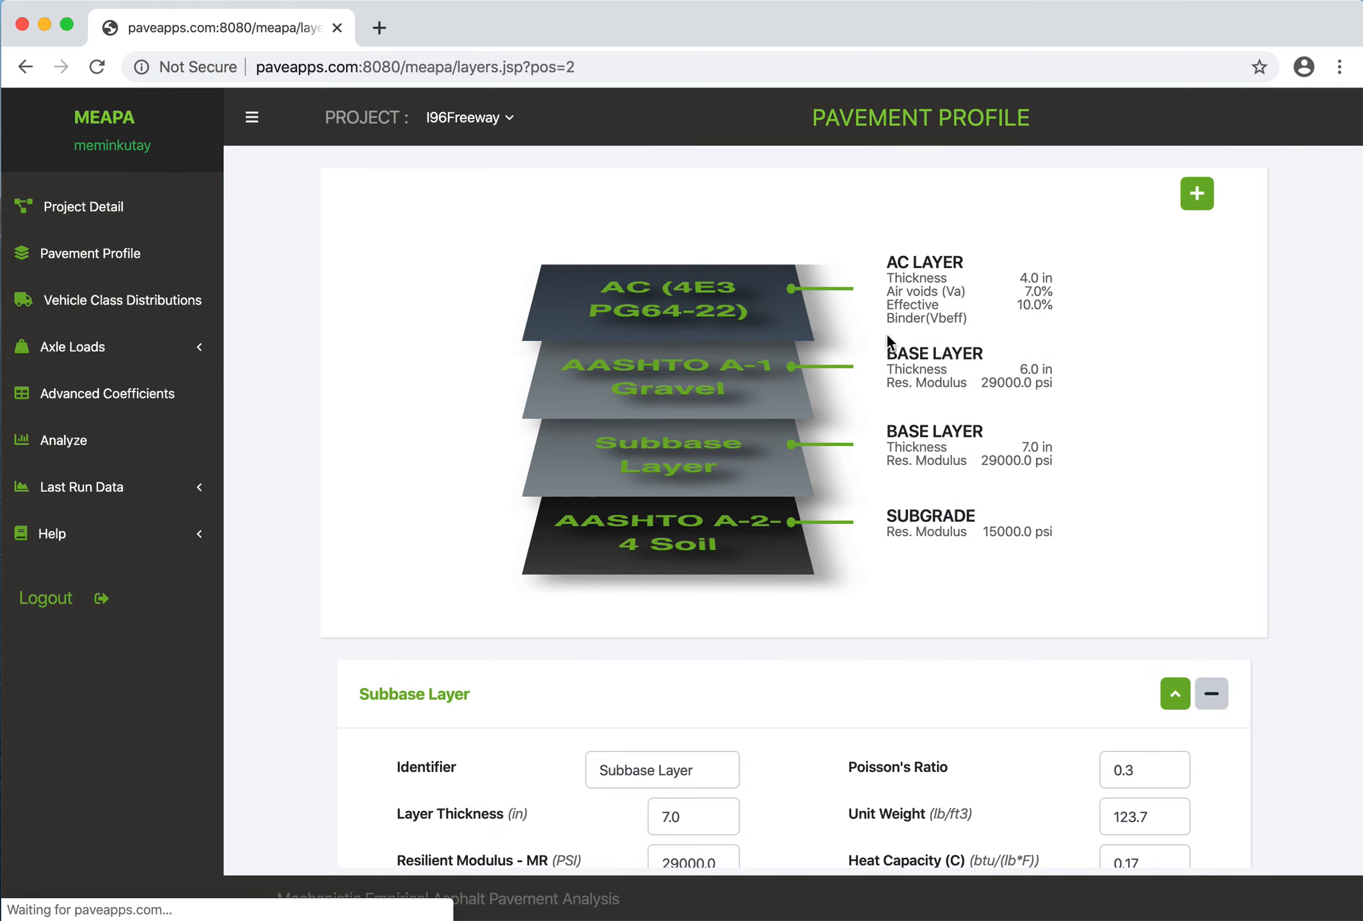